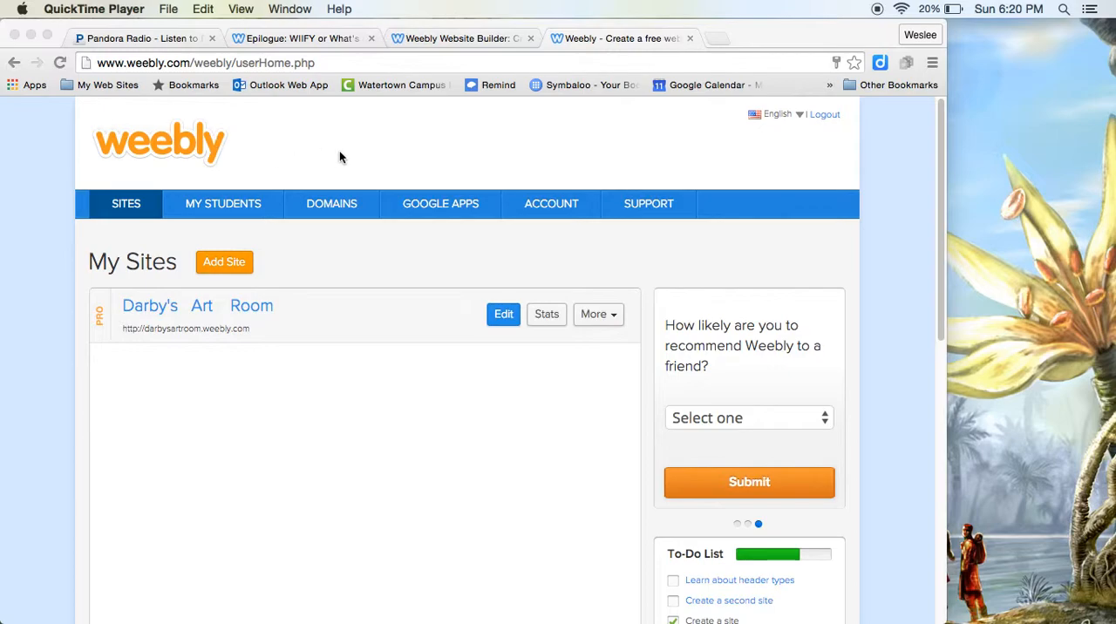
click(476, 39)
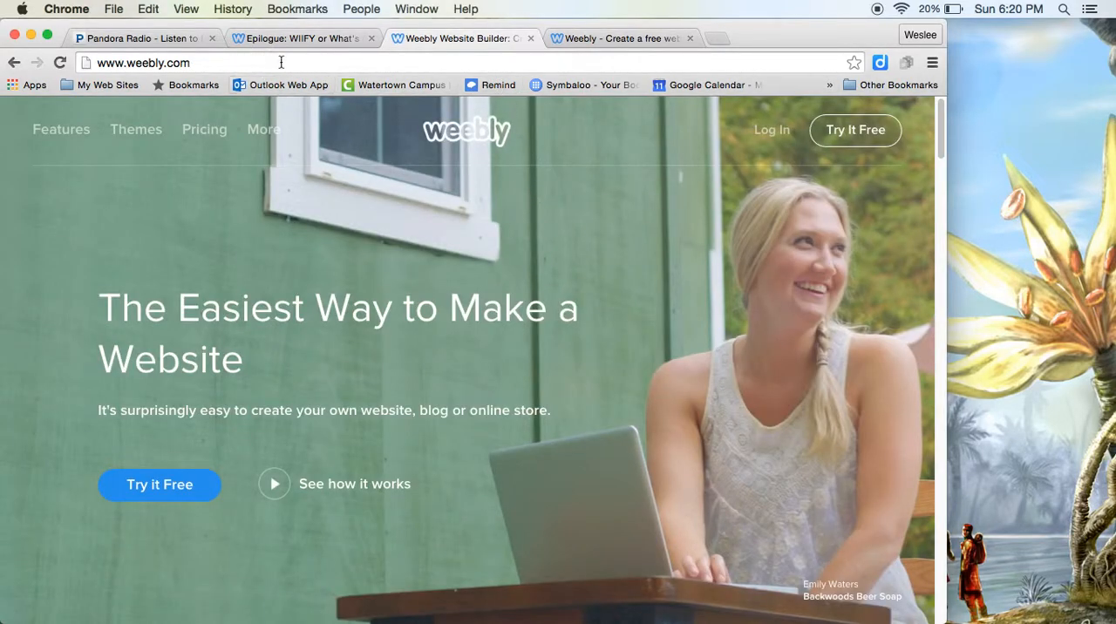
click(127, 63)
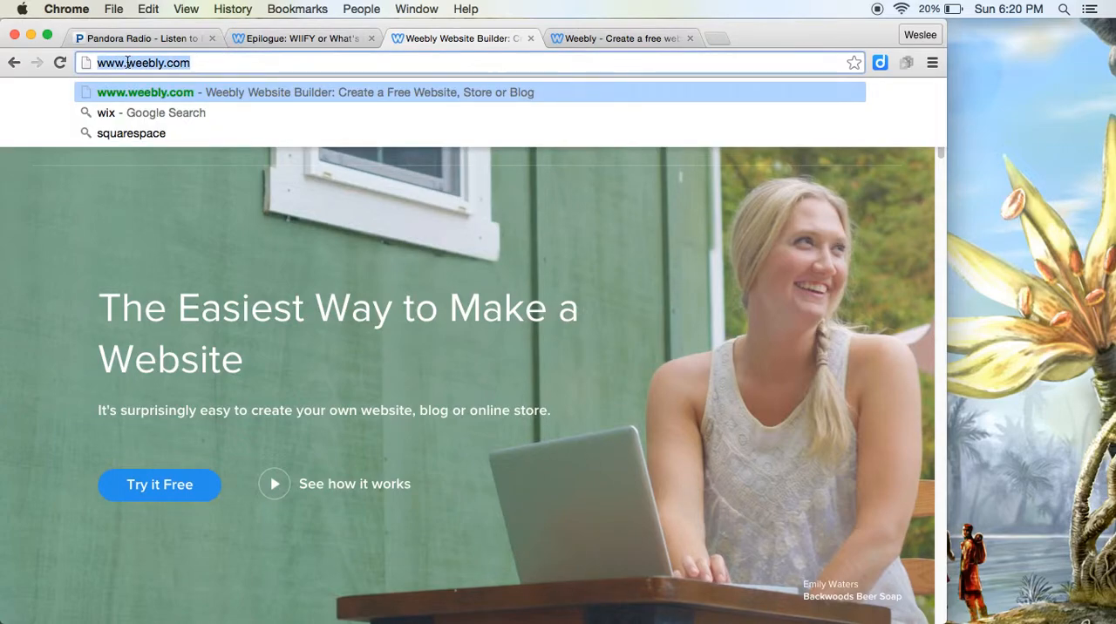
click(127, 63)
text(edu)
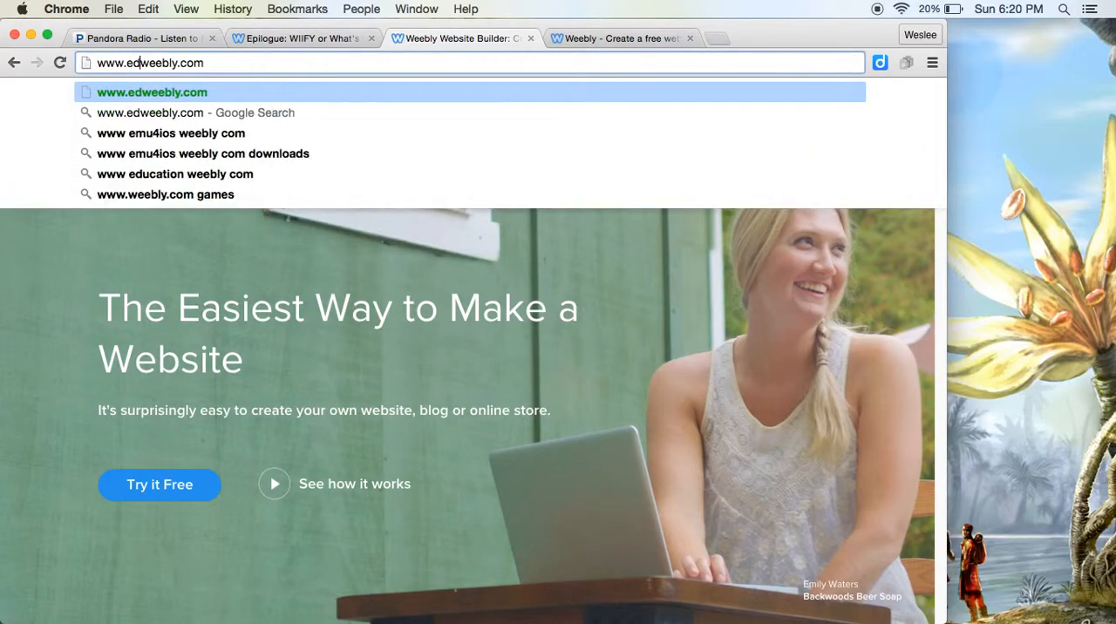
text(cation.)
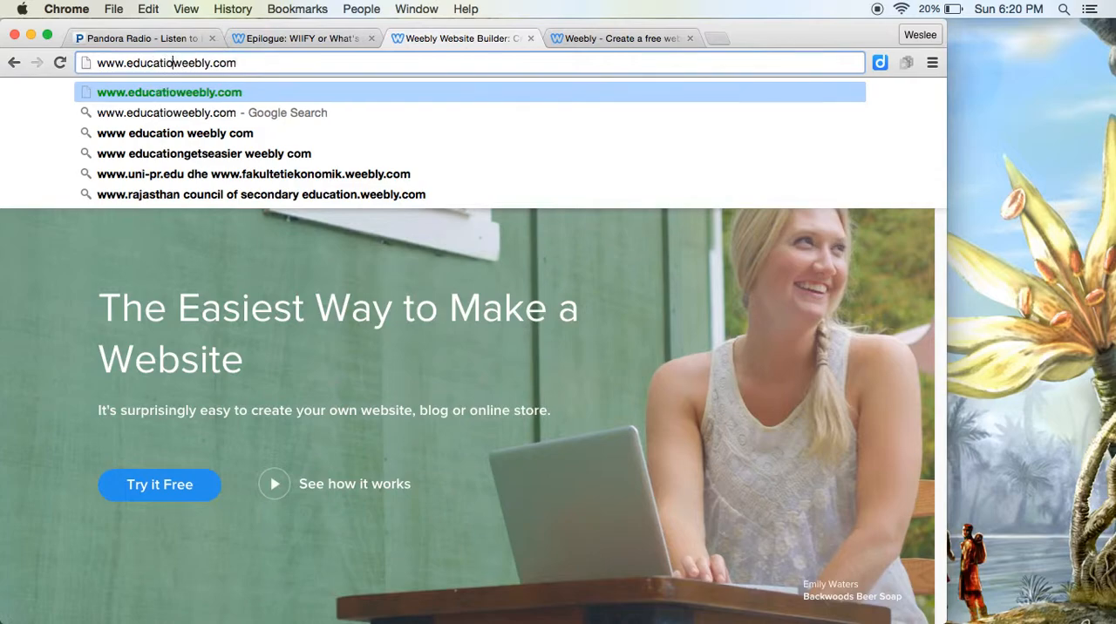
key(Return)
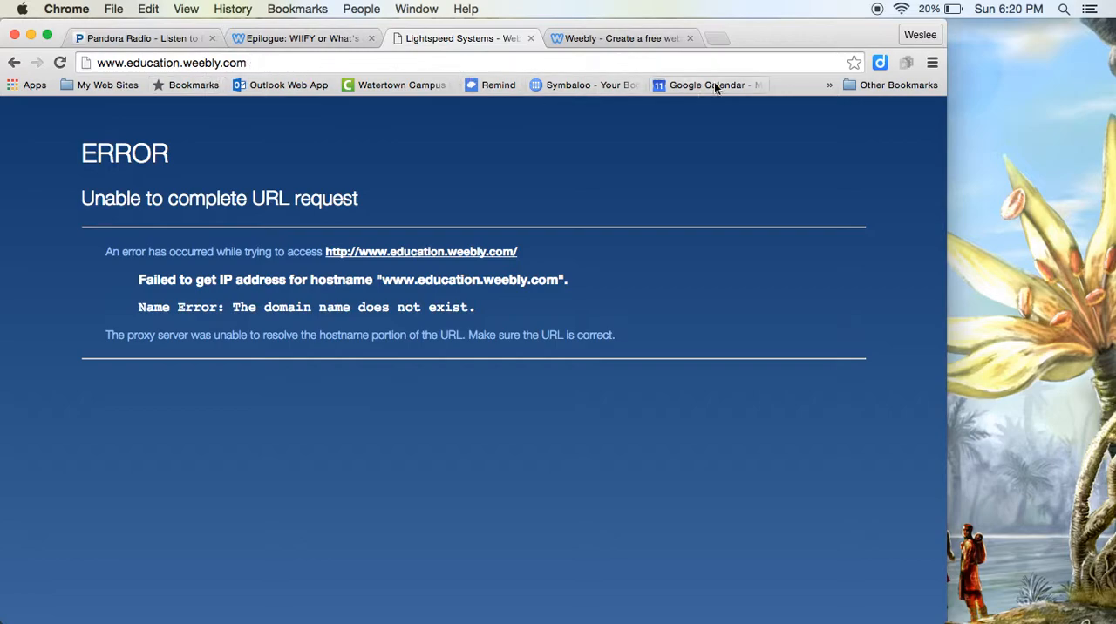
click(530, 39)
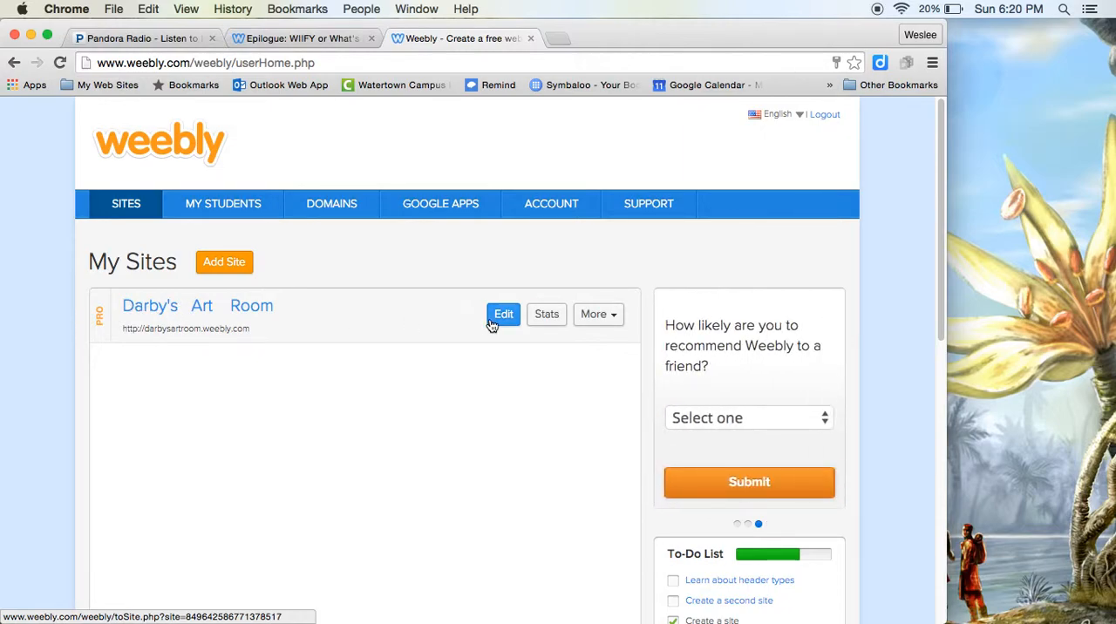
Step: Open the published art room site, look through its home page and close it again
click(158, 331)
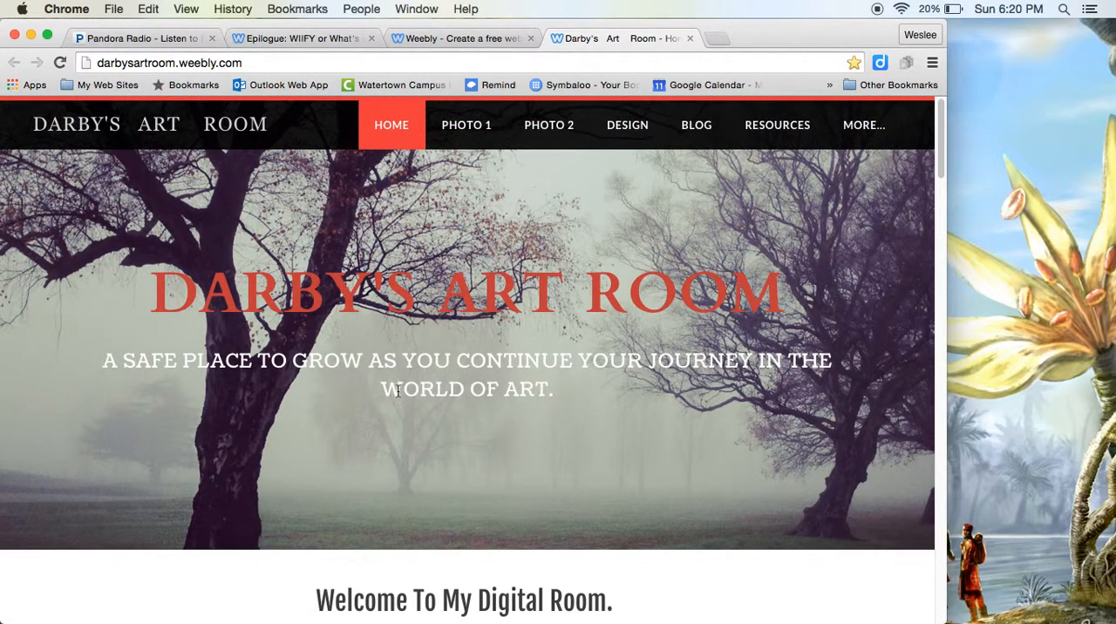
scroll(277, 414, down, 10)
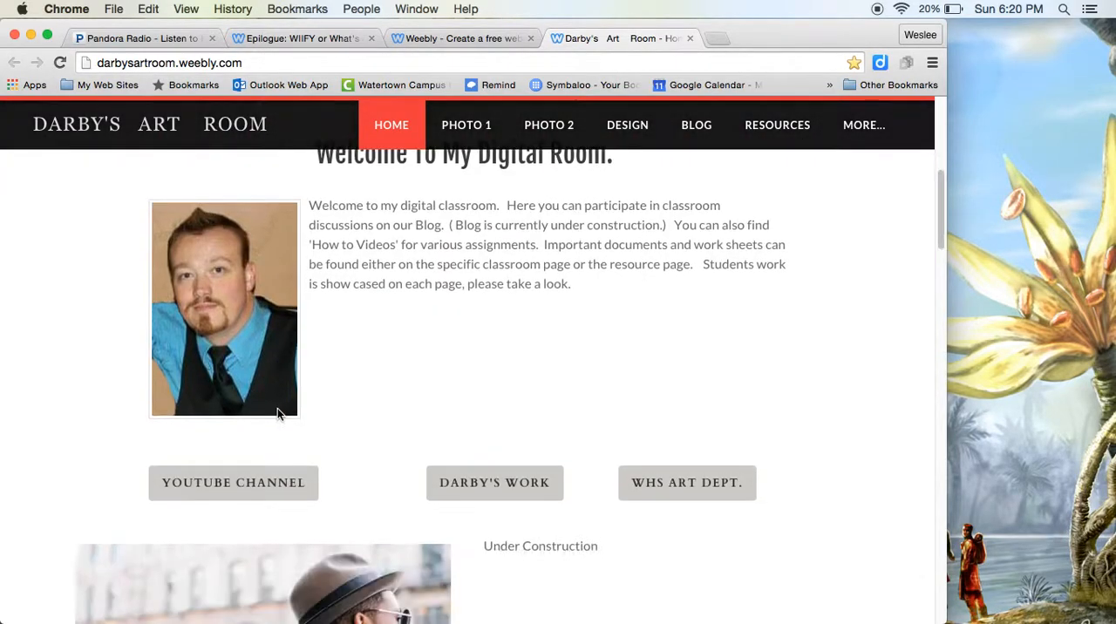
scroll(277, 415, down, 10)
scroll(278, 415, down, 5)
scroll(277, 414, up, 20)
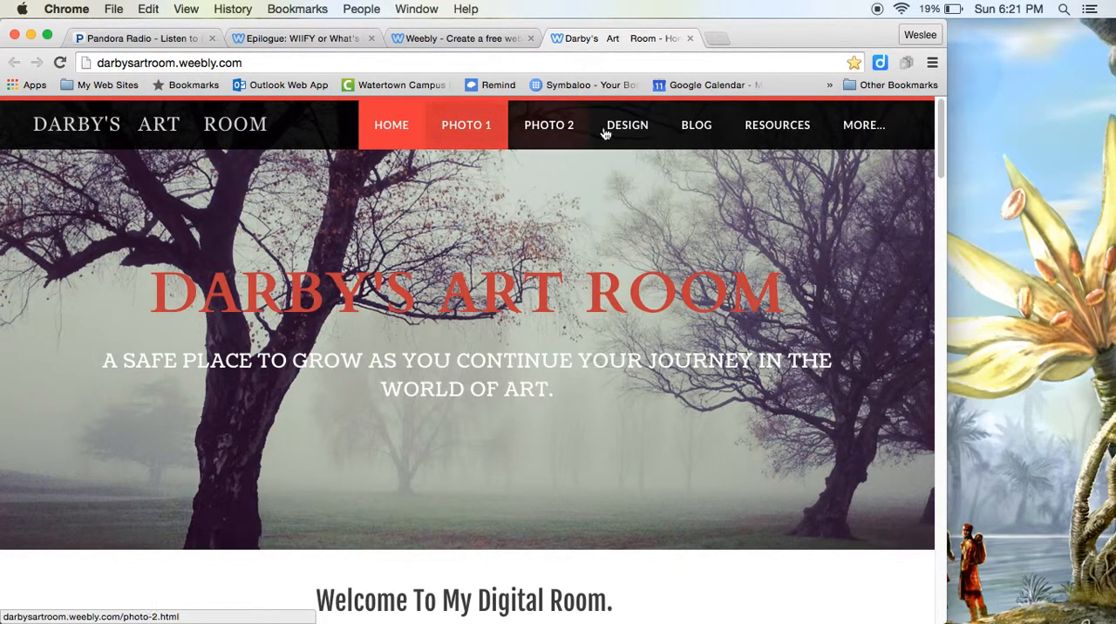
click(689, 38)
Step: Open the art room site in the website editor and look over its home page
click(506, 325)
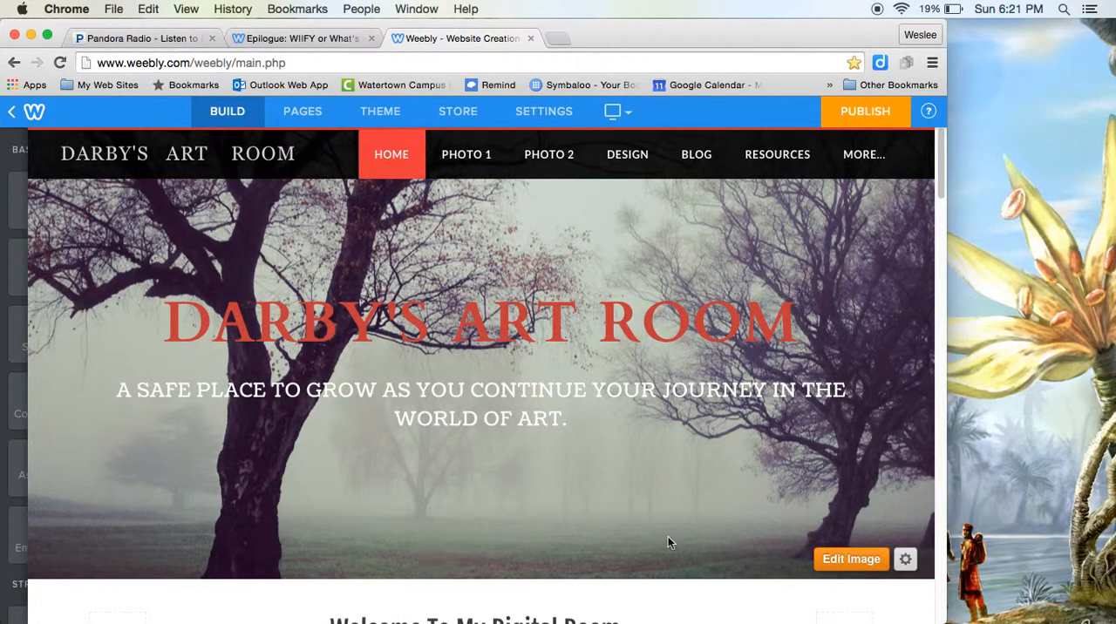
scroll(685, 506, down, 1)
scroll(363, 492, down, 1)
scroll(360, 272, up, 1)
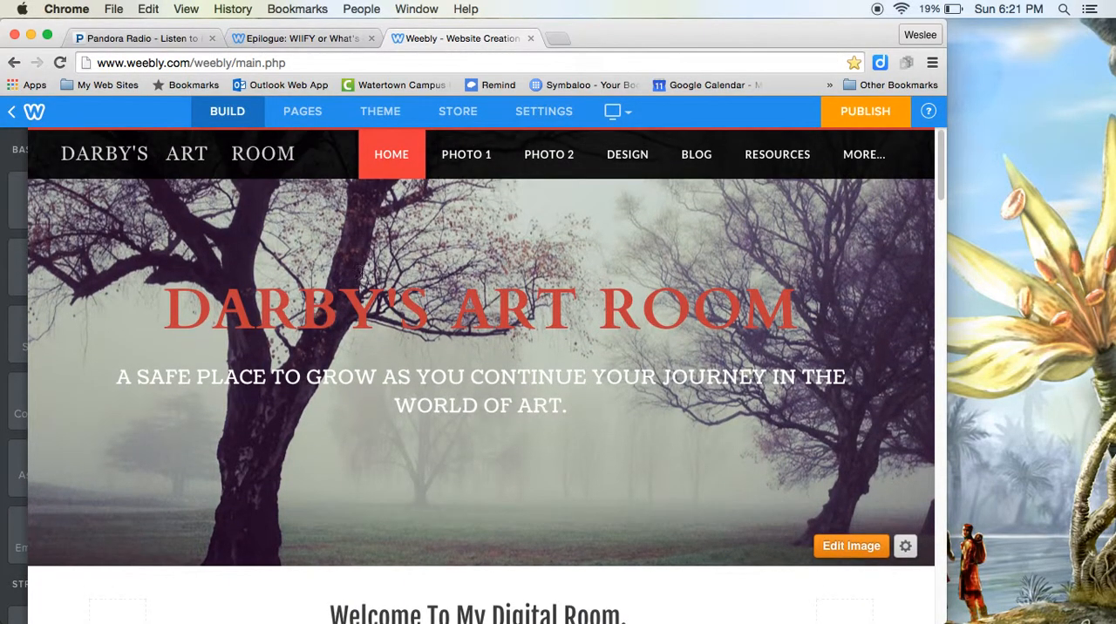
scroll(523, 305, up, 1)
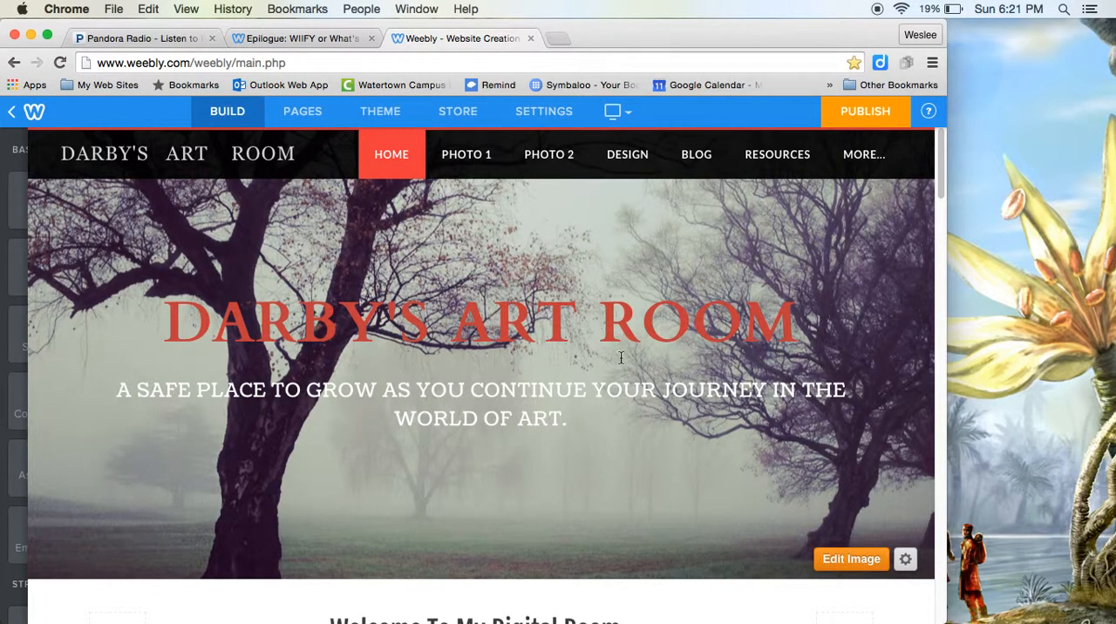
Step: Add a standard page named "test page", save it and check the site's additional navigation entries
click(304, 114)
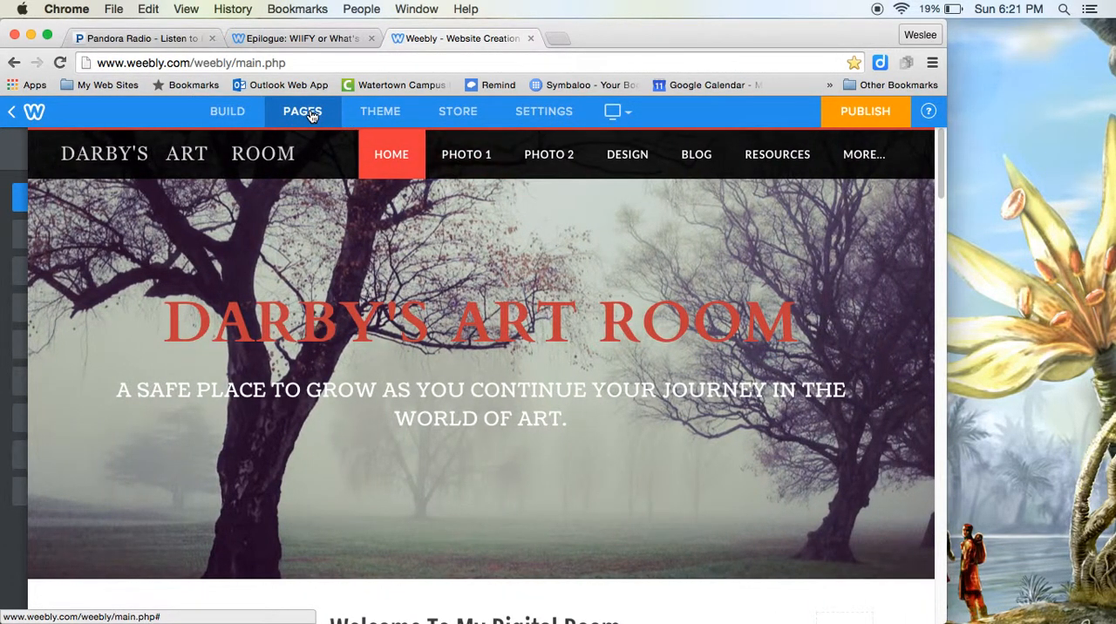
click(311, 116)
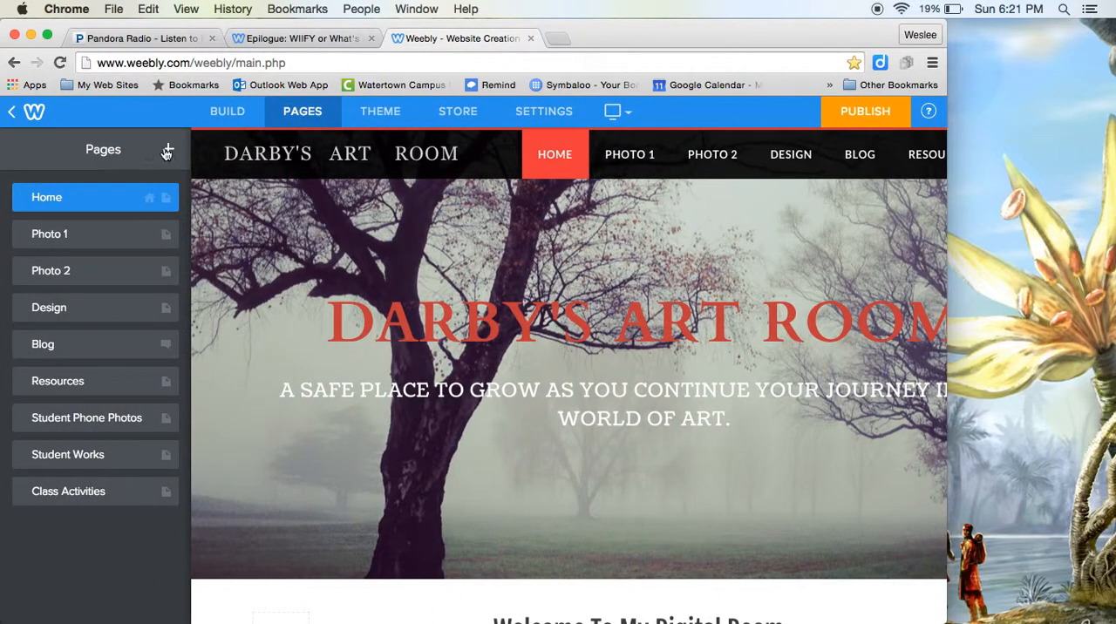
click(168, 151)
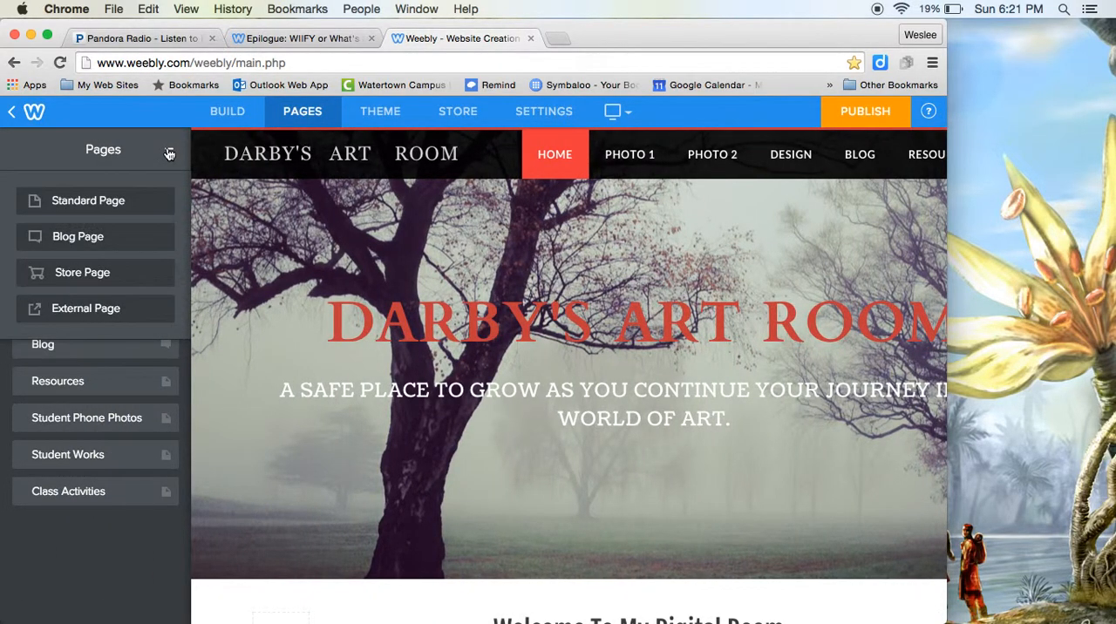
click(112, 201)
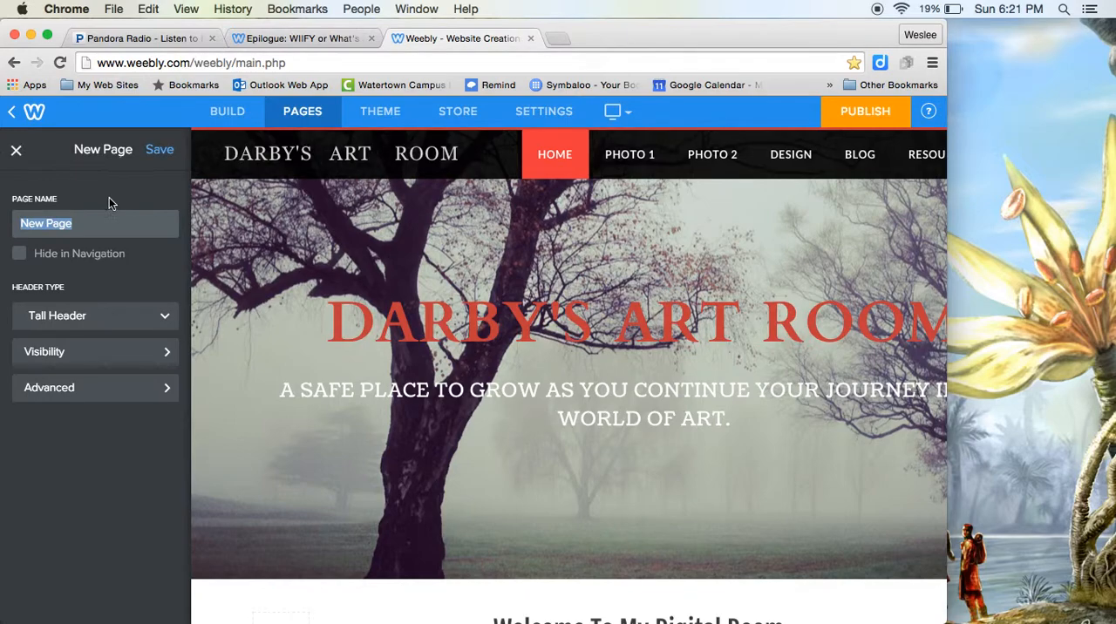
text(test)
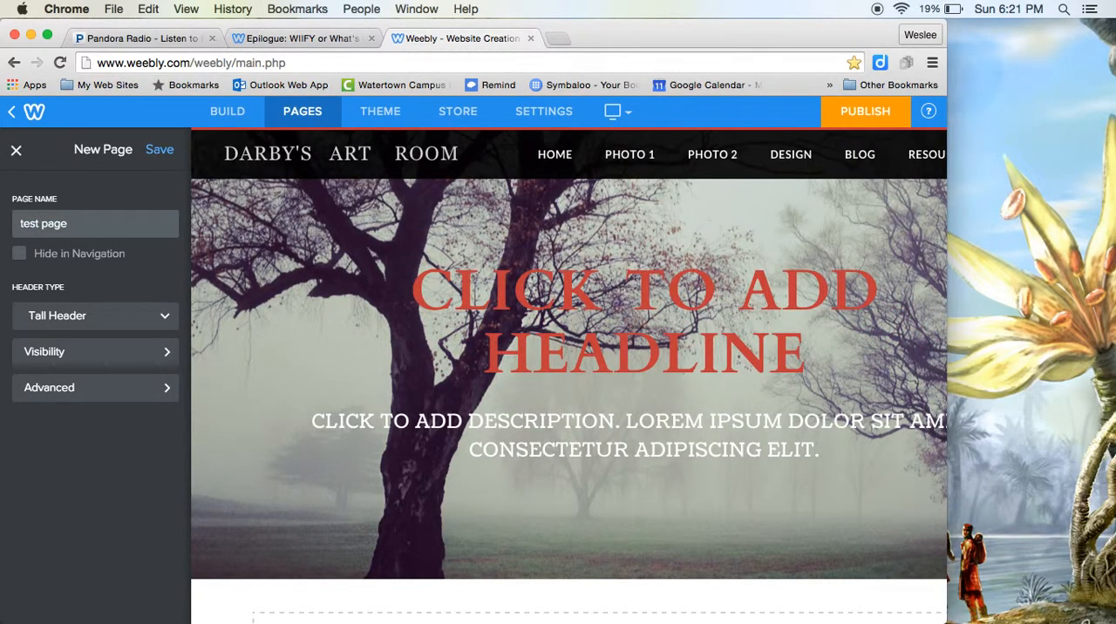
click(160, 150)
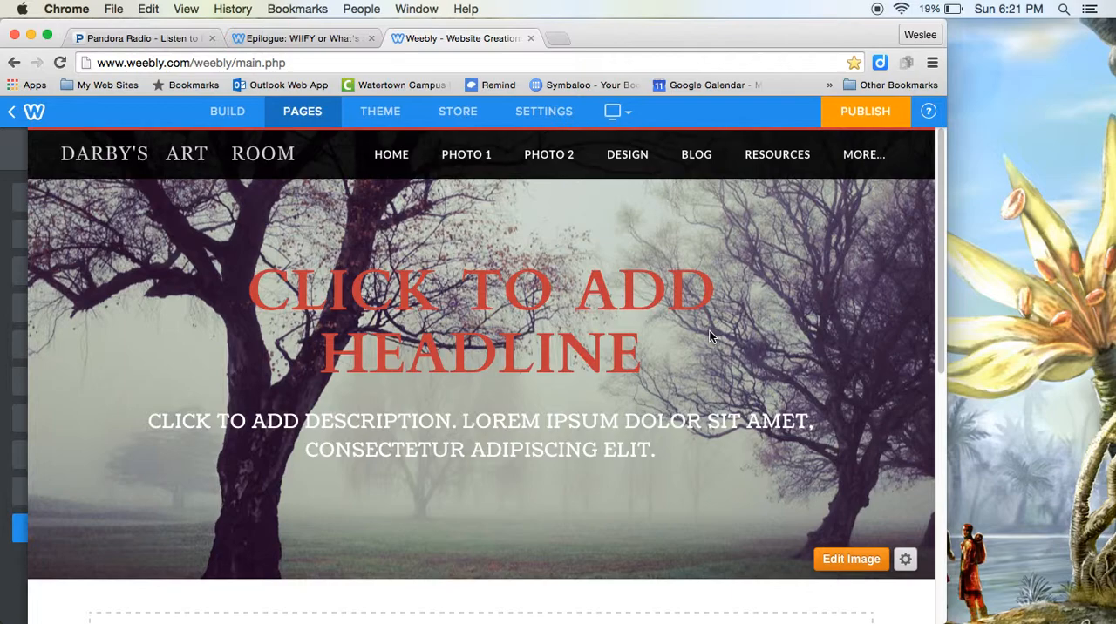
mouse_move(862, 155)
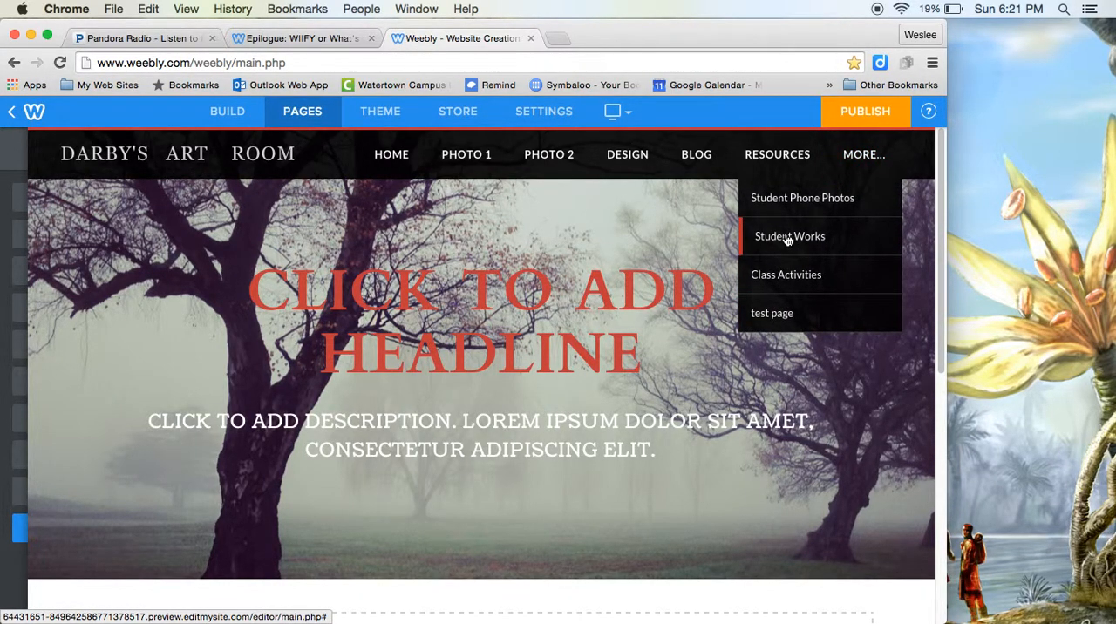
Step: Replace the headline placeholder on the test page with the italic text FGDFGDF
click(458, 307)
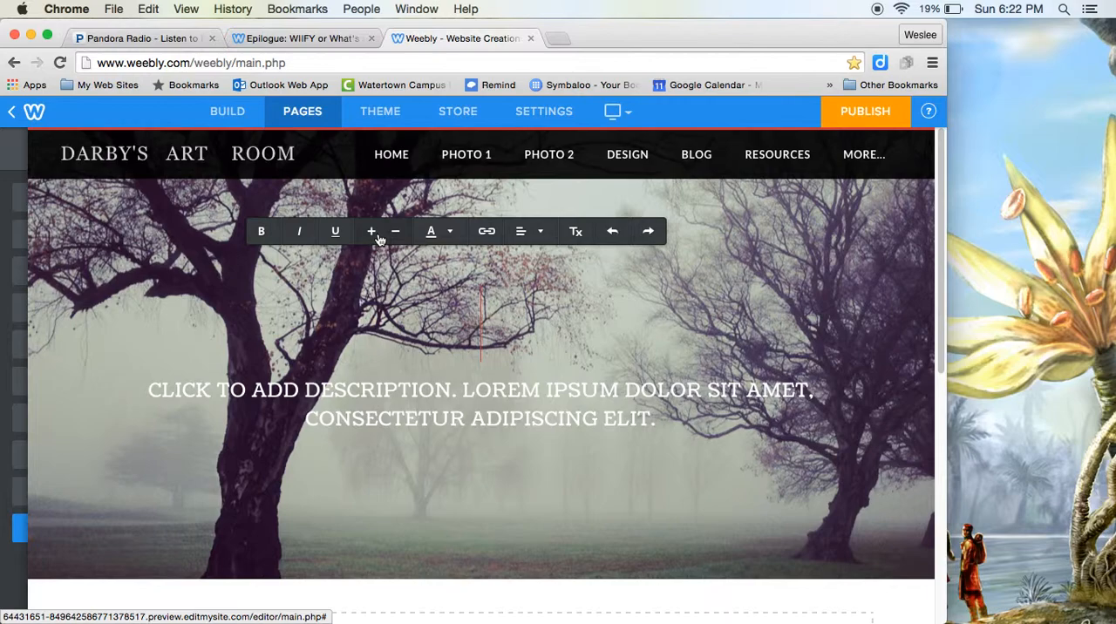
text(FGDFGDF)
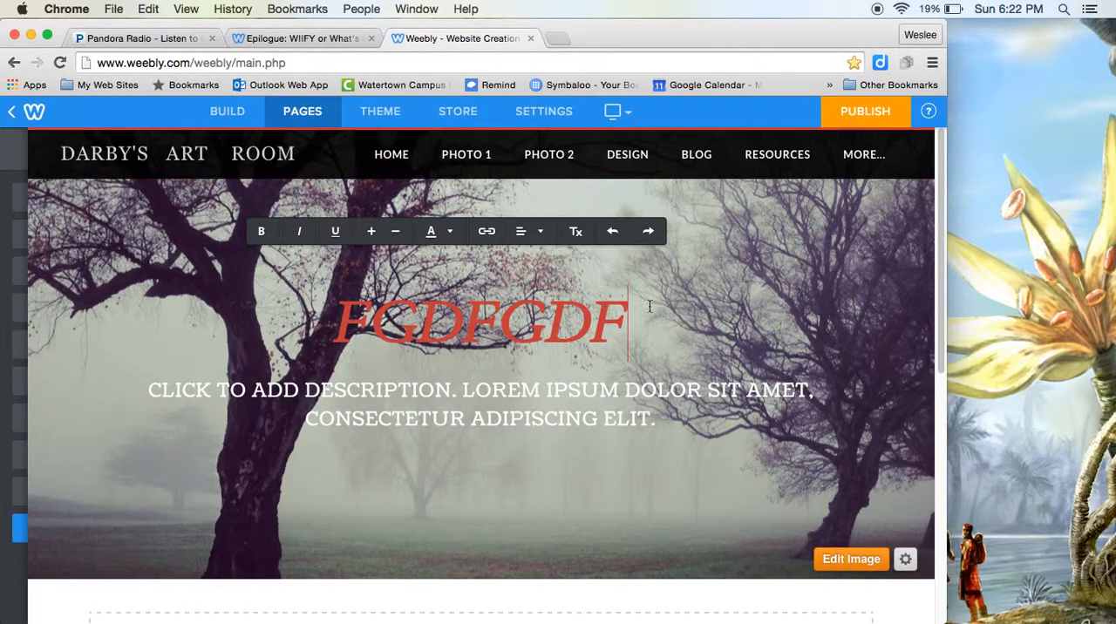
Step: Try to decrease and increase the font size of the selected headline text
drag(652, 308, 226, 303)
click(393, 238)
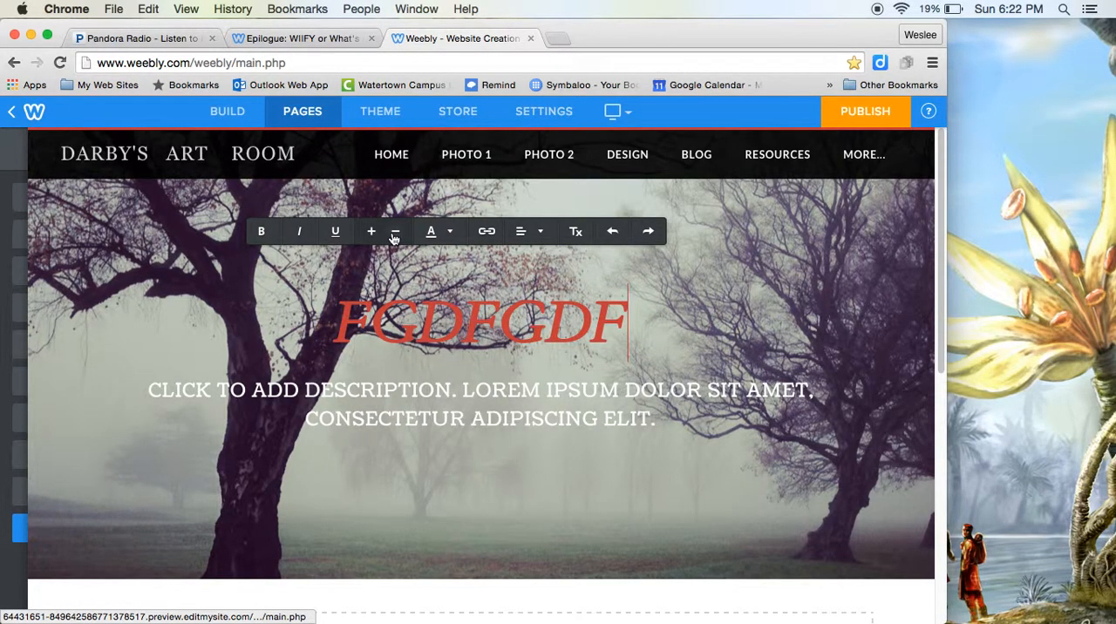
double_click(343, 317)
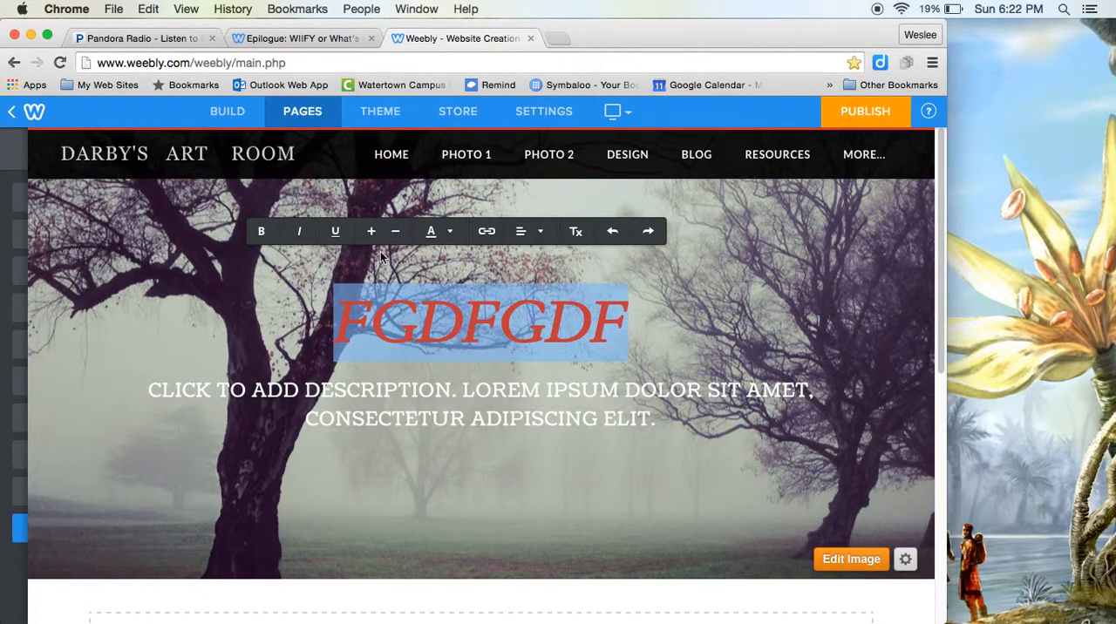
click(397, 232)
drag(321, 329, 634, 325)
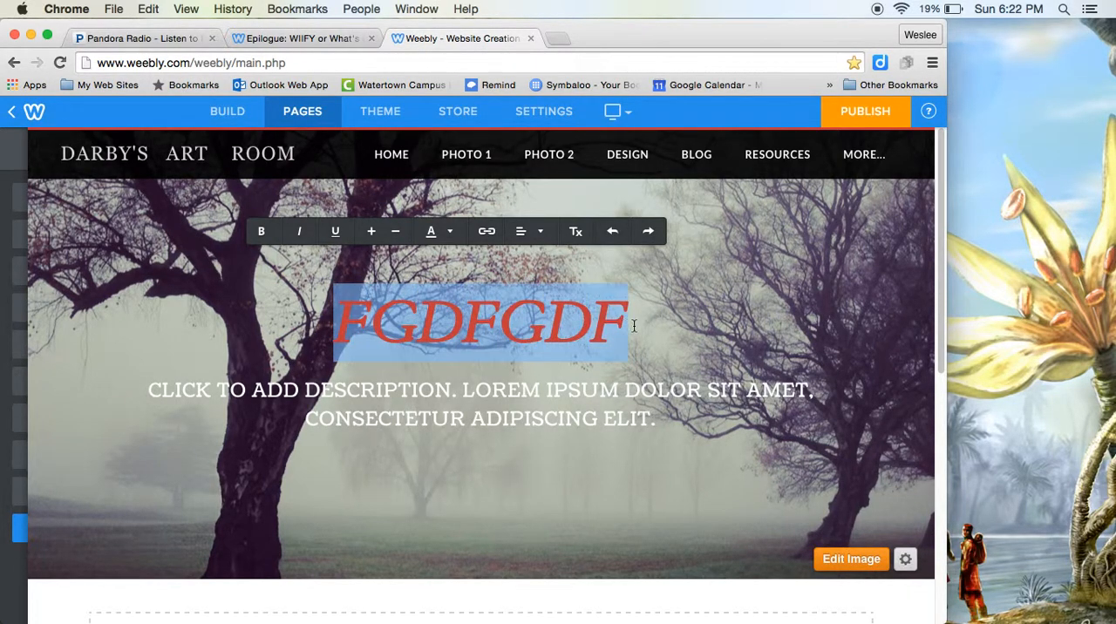
click(373, 232)
Step: Enter small trial letters after the headline text and delete them again
text(FGFDEFS)
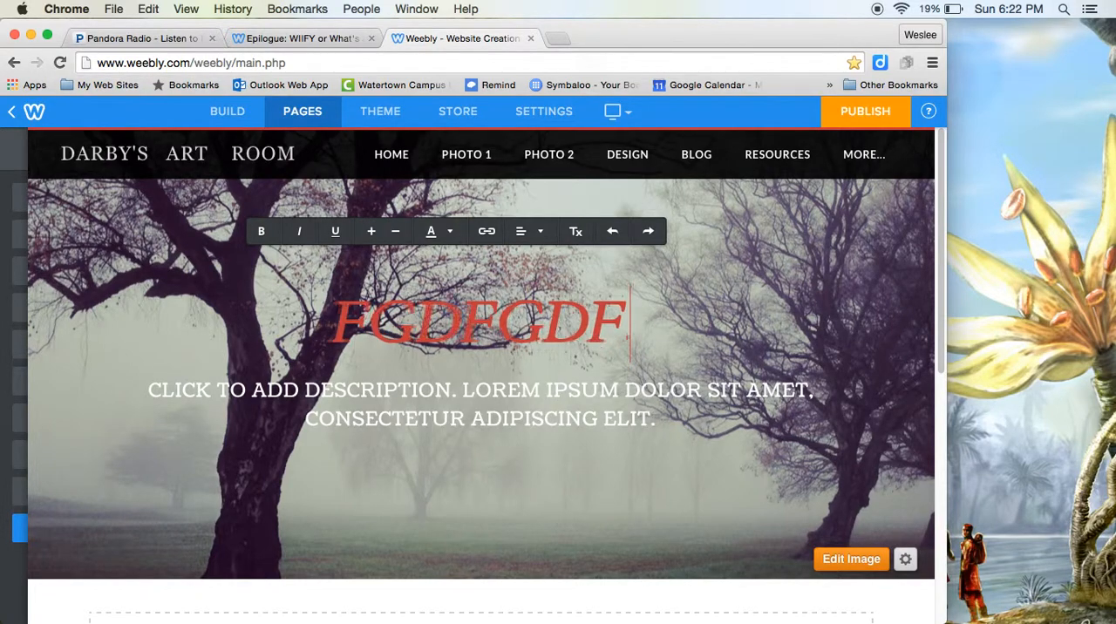
text(DFDSF)
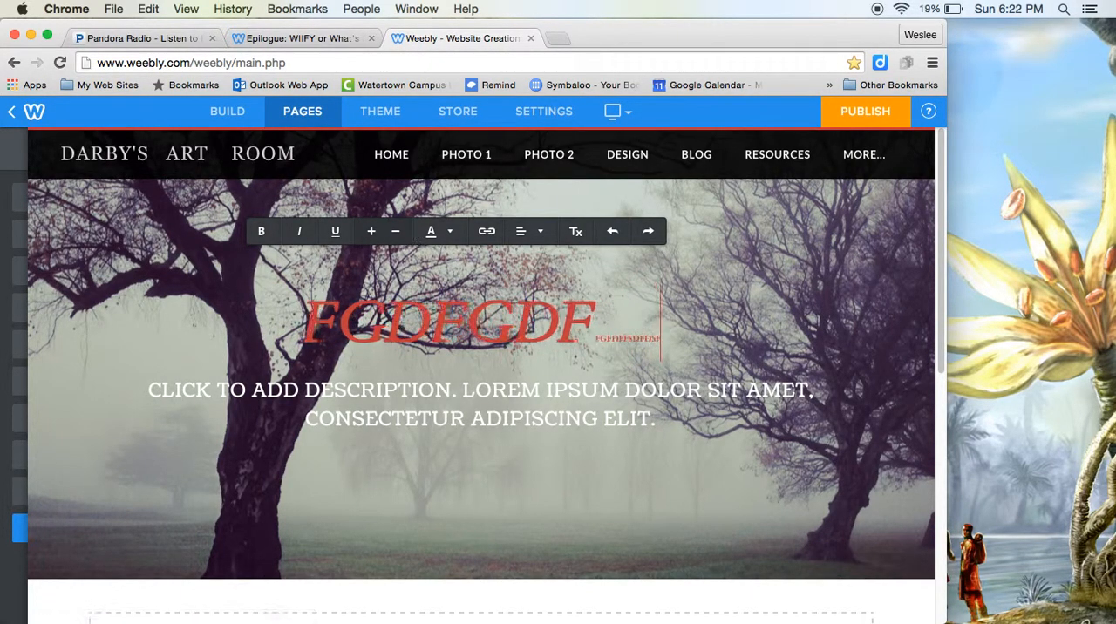
key(BackSpace)
key(BackSpace)
key(BackSpace)
key(BackSpace)
key(BackSpace)
key(BackSpace)
key(BackSpace)
key(BackSpace)
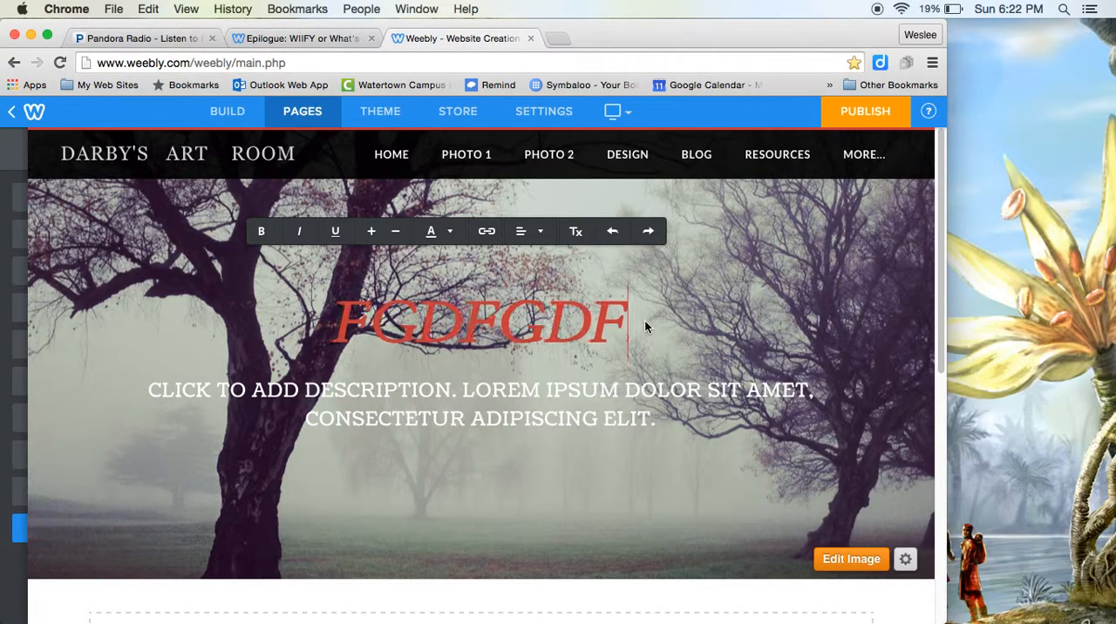
Step: Set the headline's text colour to the lightest red swatch and add HH at the end of the headline
drag(647, 322, 405, 283)
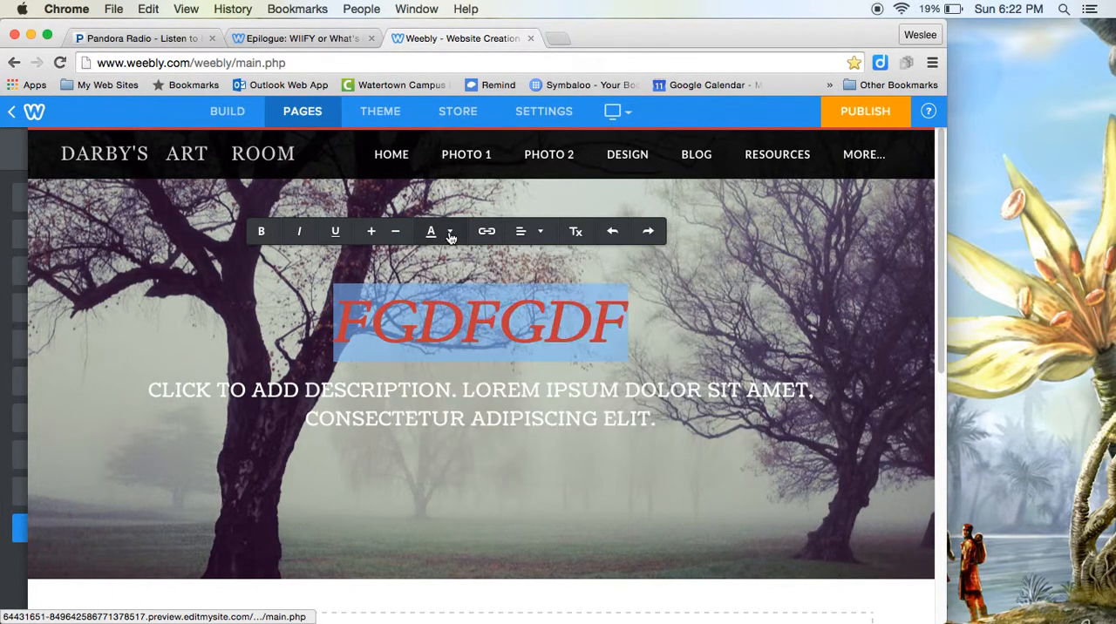
click(451, 233)
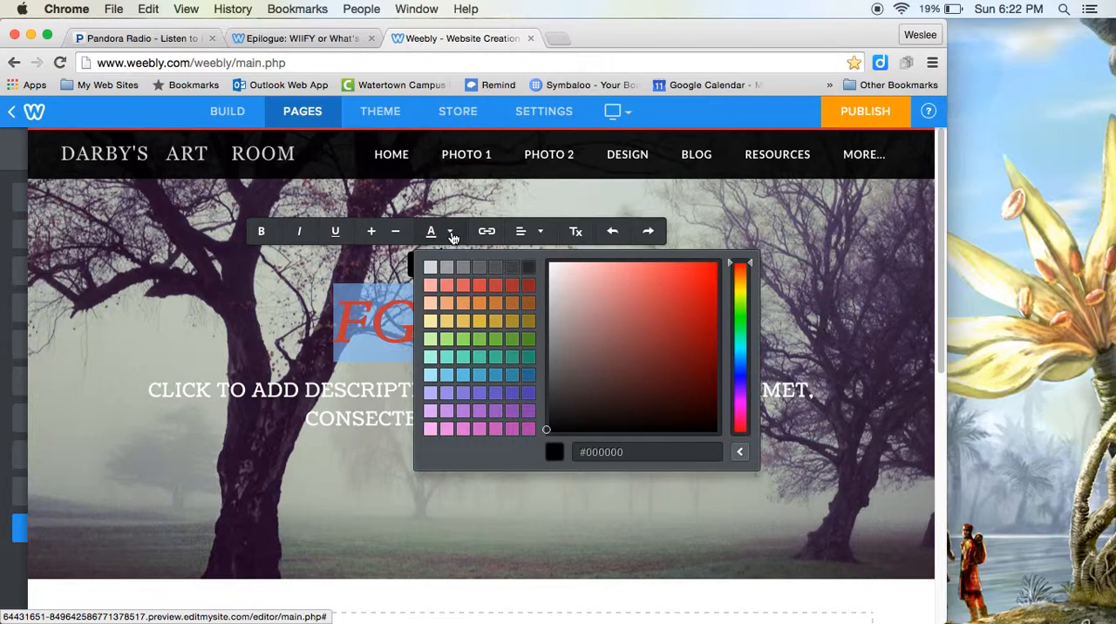
click(447, 232)
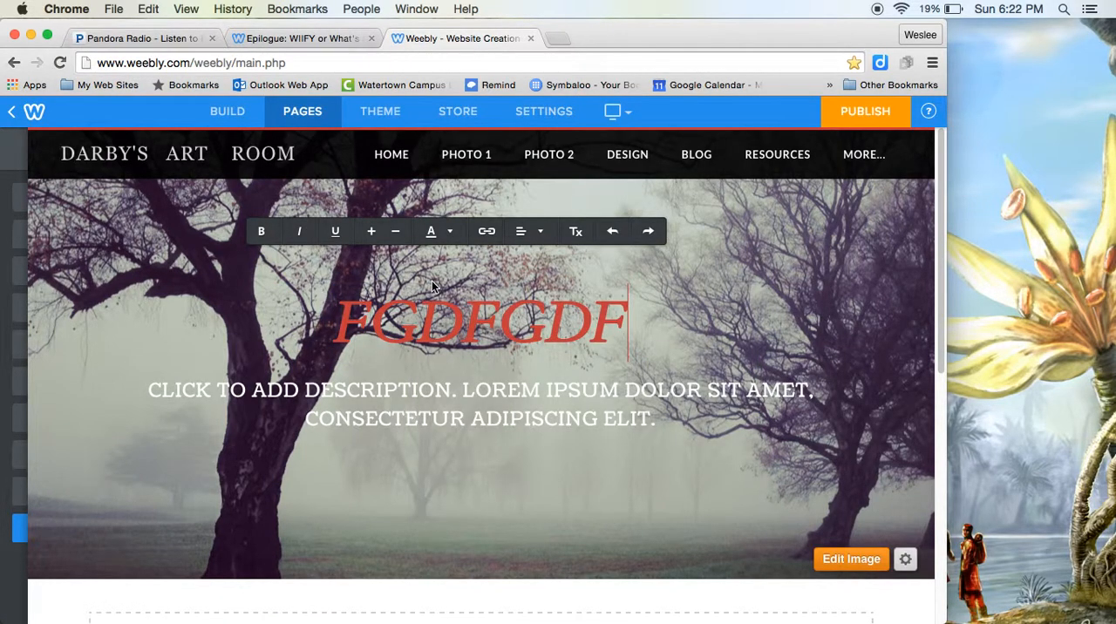
click(446, 233)
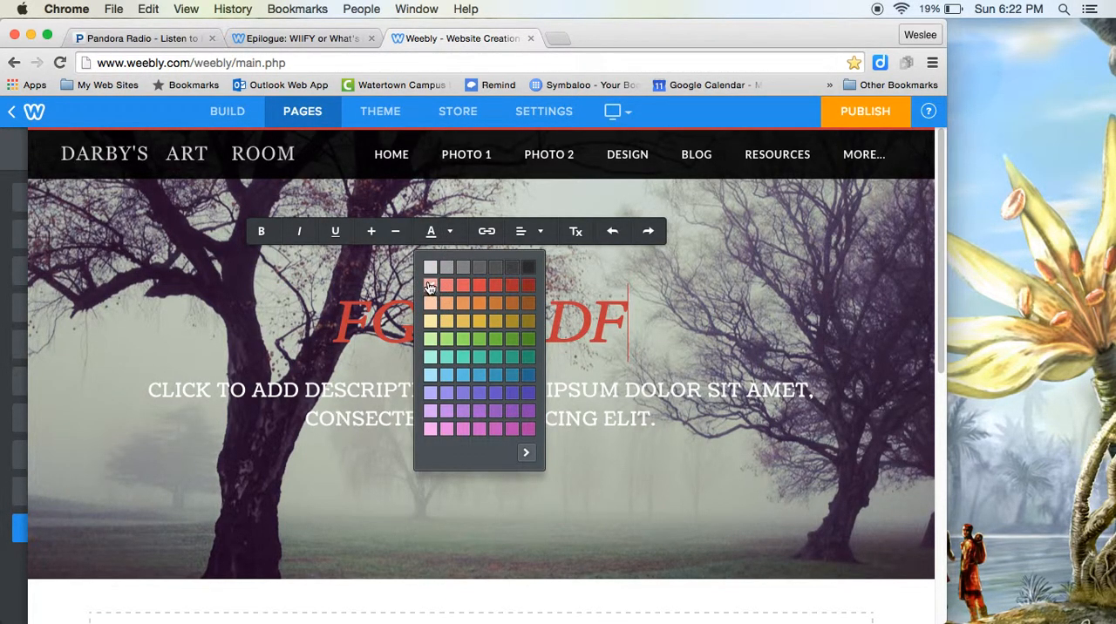
text(HH)
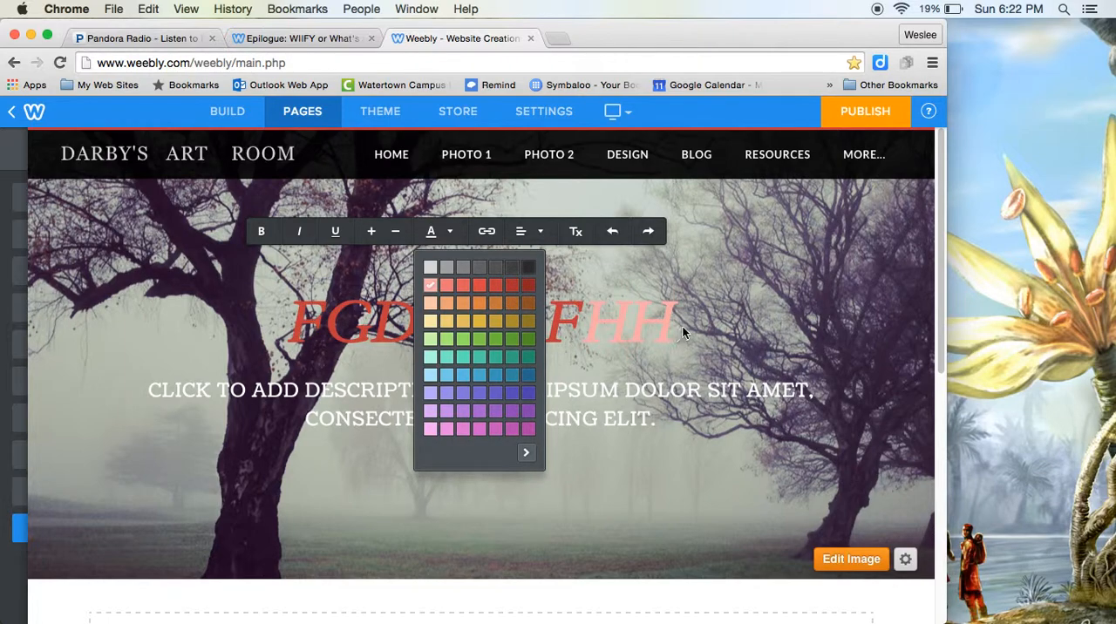
click(647, 326)
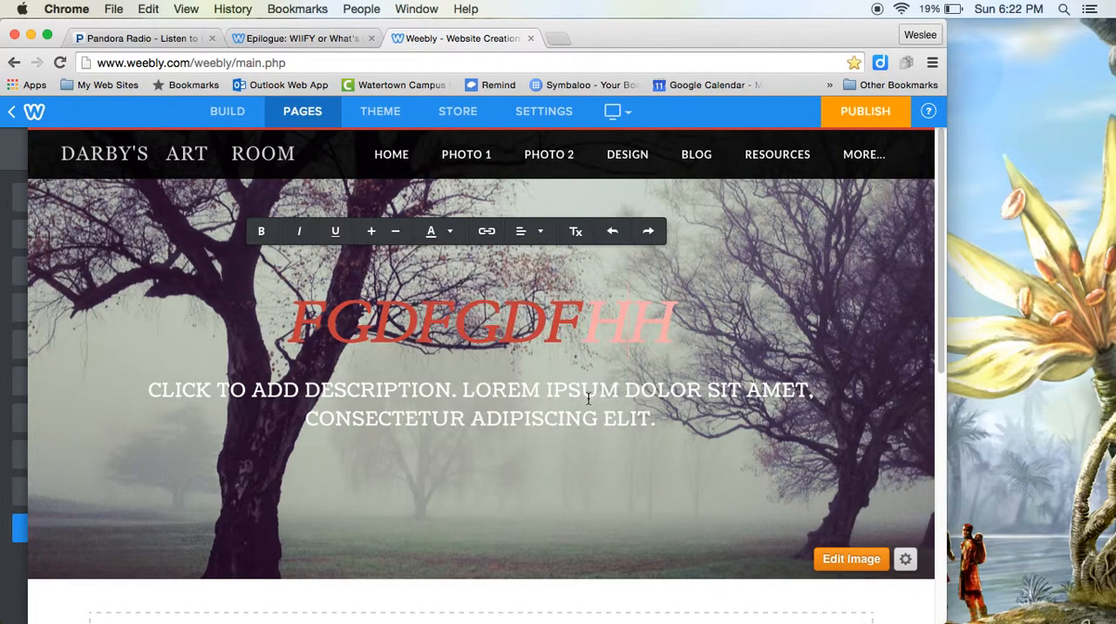
Step: Pick a custom dark green text colour for the headline from the expanded colour picker
click(432, 236)
click(526, 453)
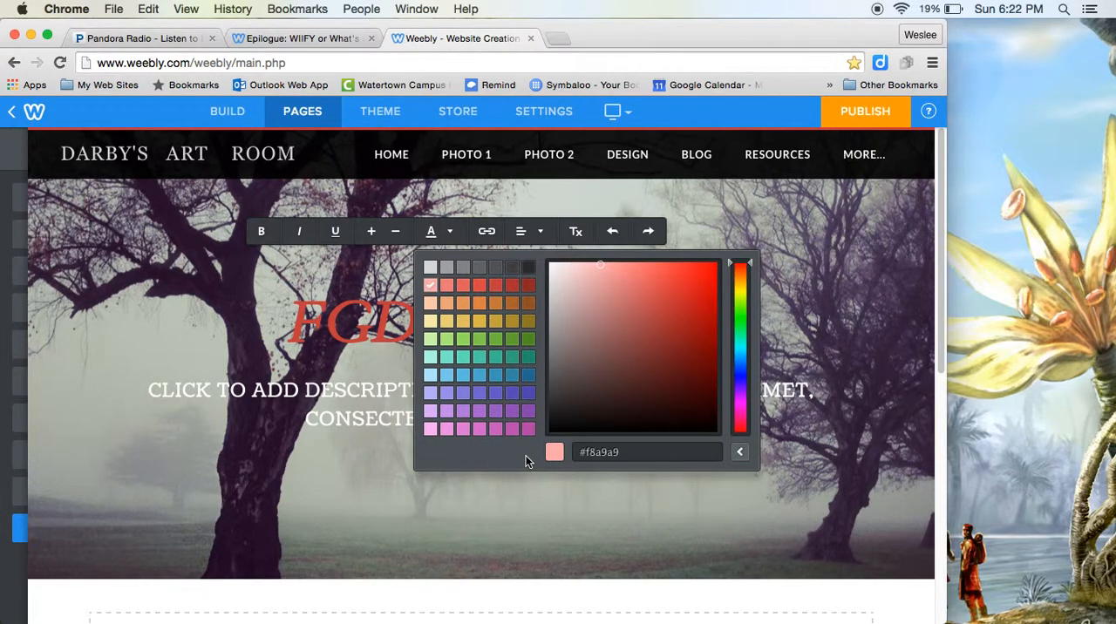
drag(607, 401, 684, 351)
drag(743, 384, 723, 349)
drag(689, 384, 682, 395)
click(740, 452)
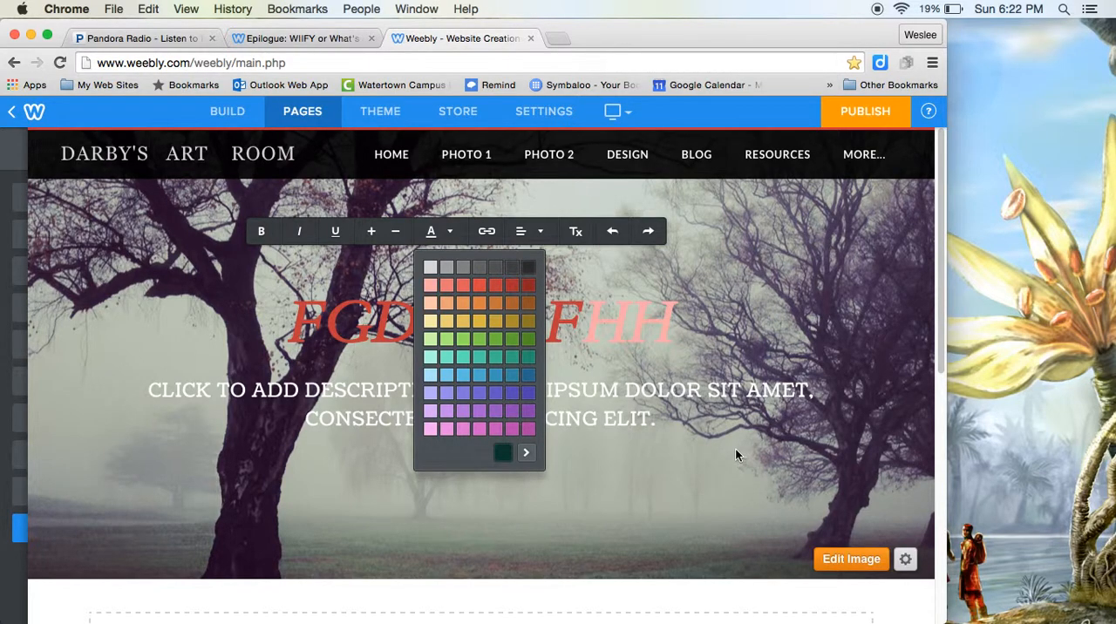
Step: Expand the headline's text colour picker and select the custom colour's hex code without changing it
click(526, 452)
click(623, 453)
drag(623, 453, 577, 454)
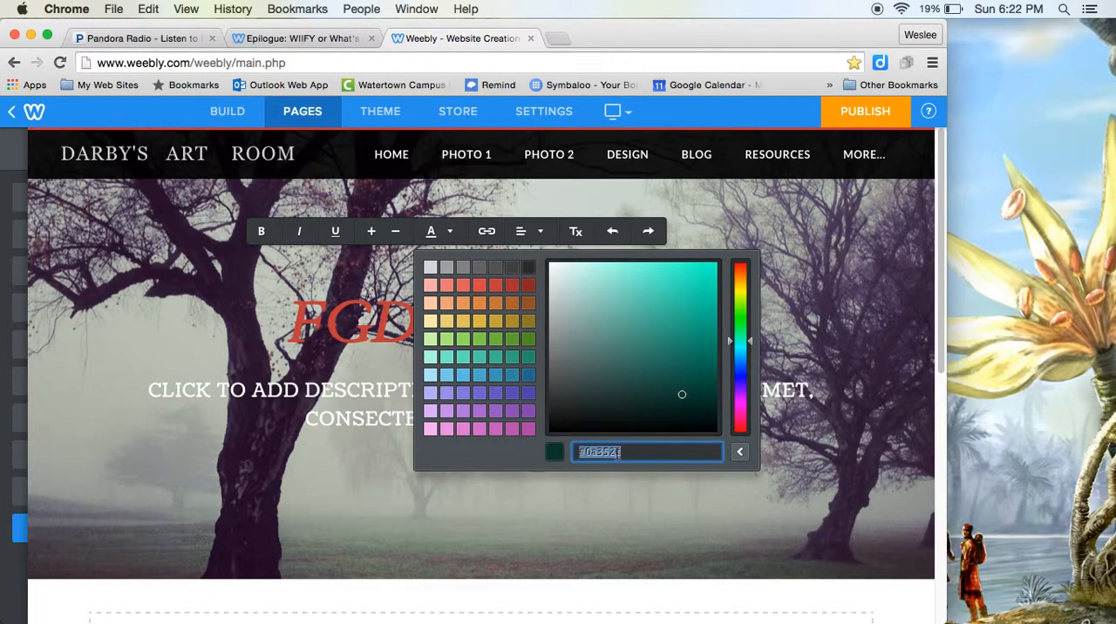
click(625, 508)
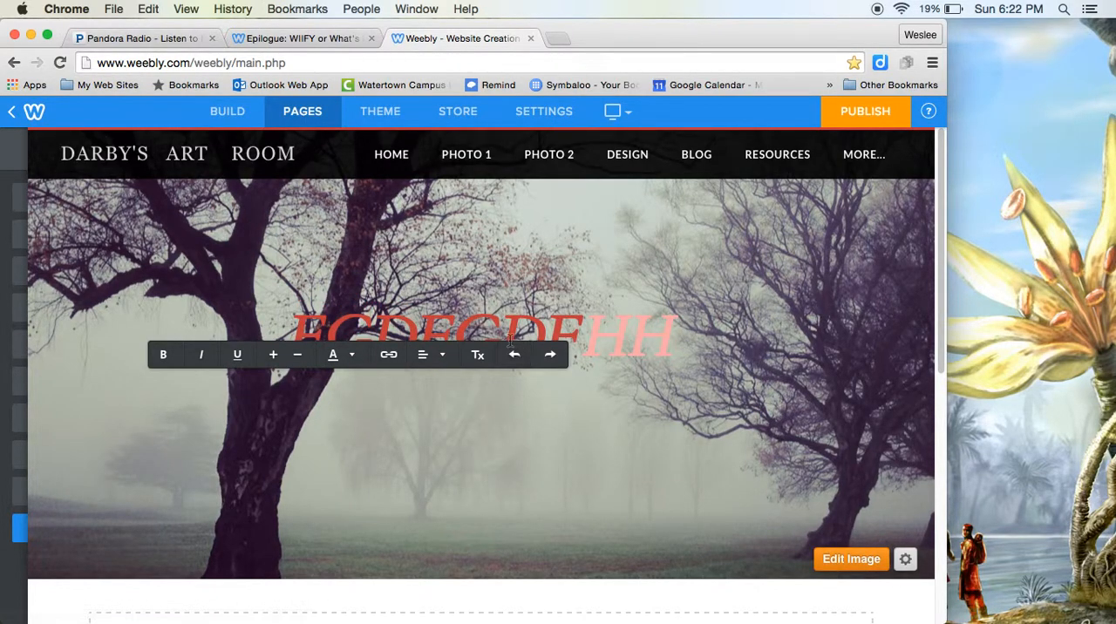
Step: View the text alignment options available for the headline
click(440, 355)
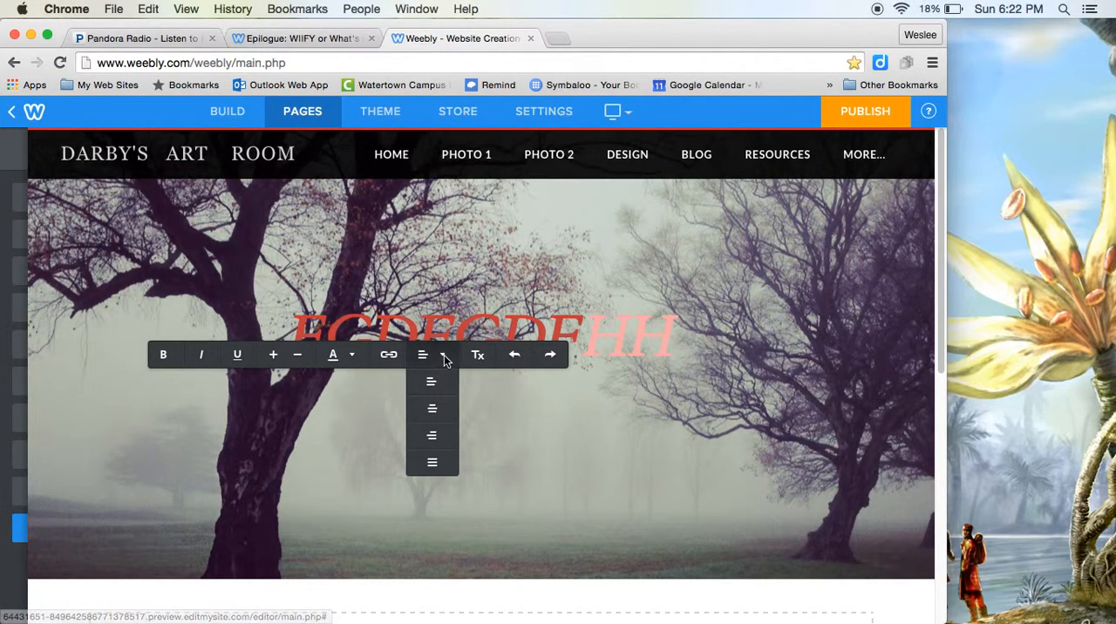
click(444, 356)
click(480, 330)
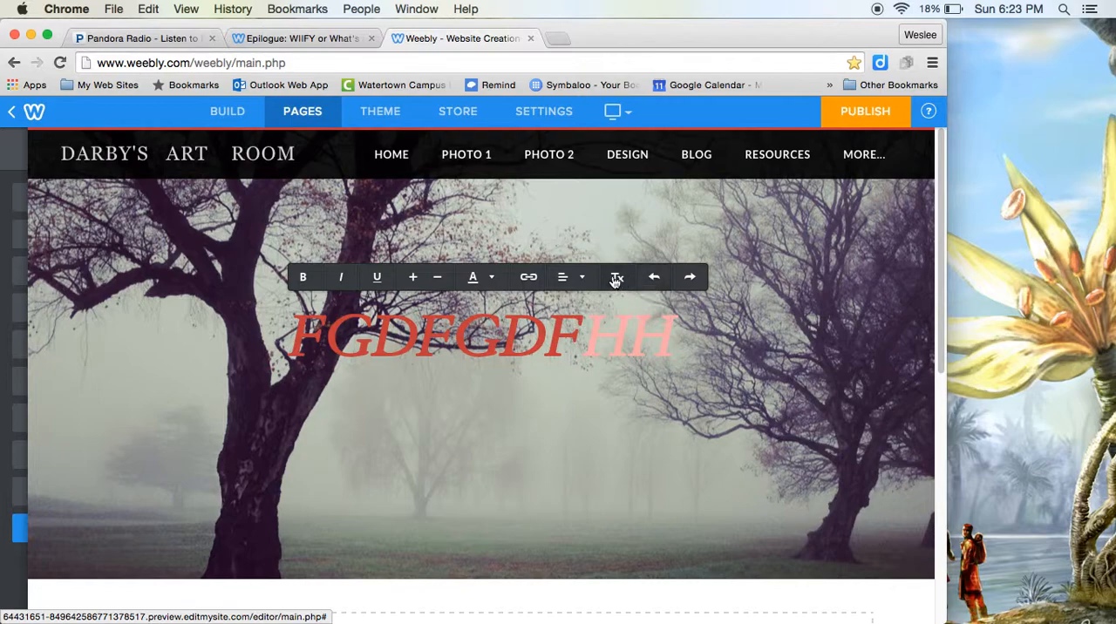
Step: Open the header image for editing, try blurring it by about 50%, and return the blur to 0%
scroll(597, 384, down, 1)
scroll(598, 386, down, 5)
scroll(654, 353, up, 2)
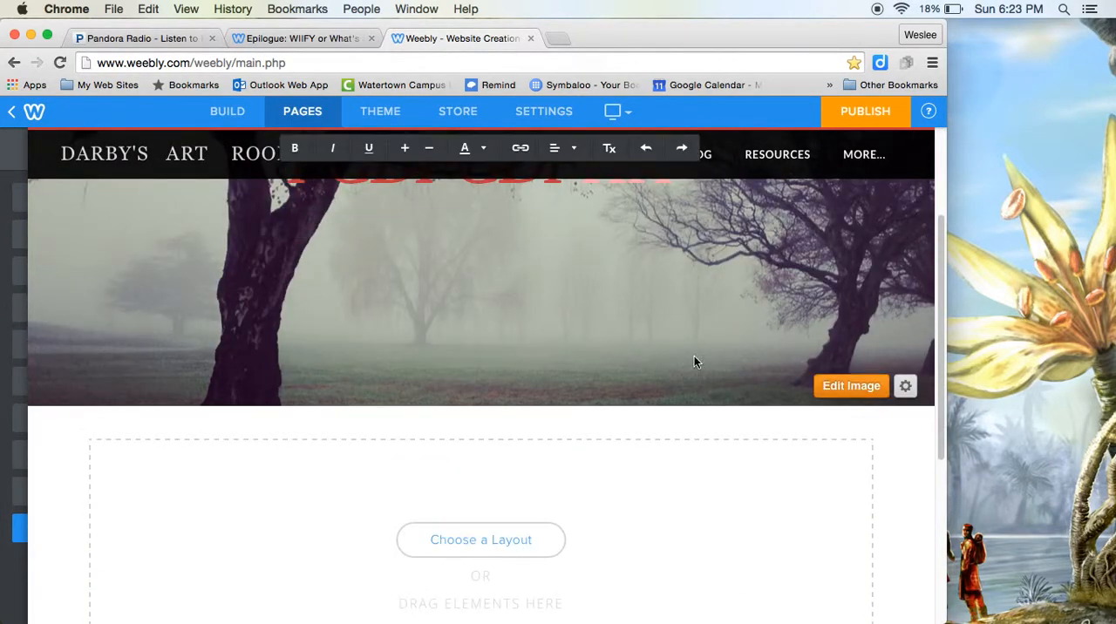
click(863, 384)
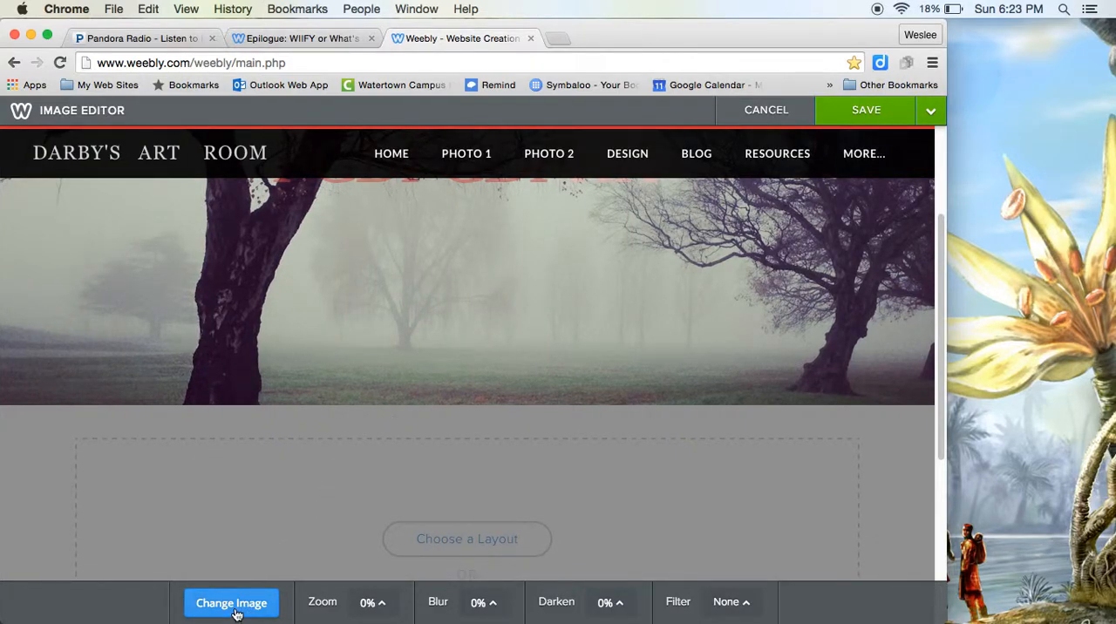
click(491, 604)
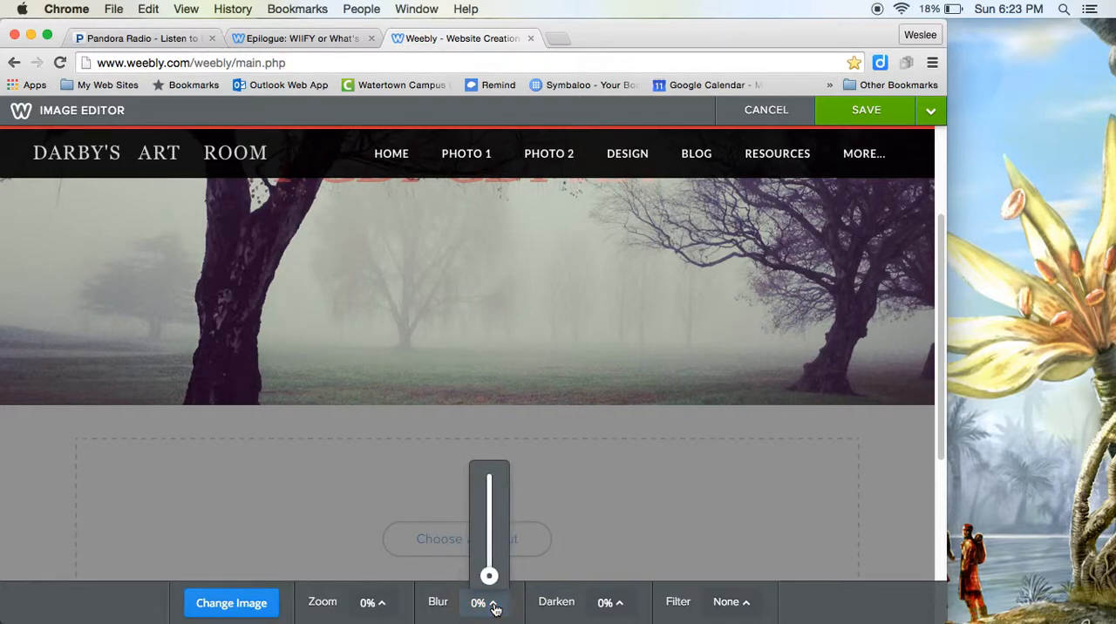
drag(489, 577, 493, 548)
drag(492, 506, 492, 502)
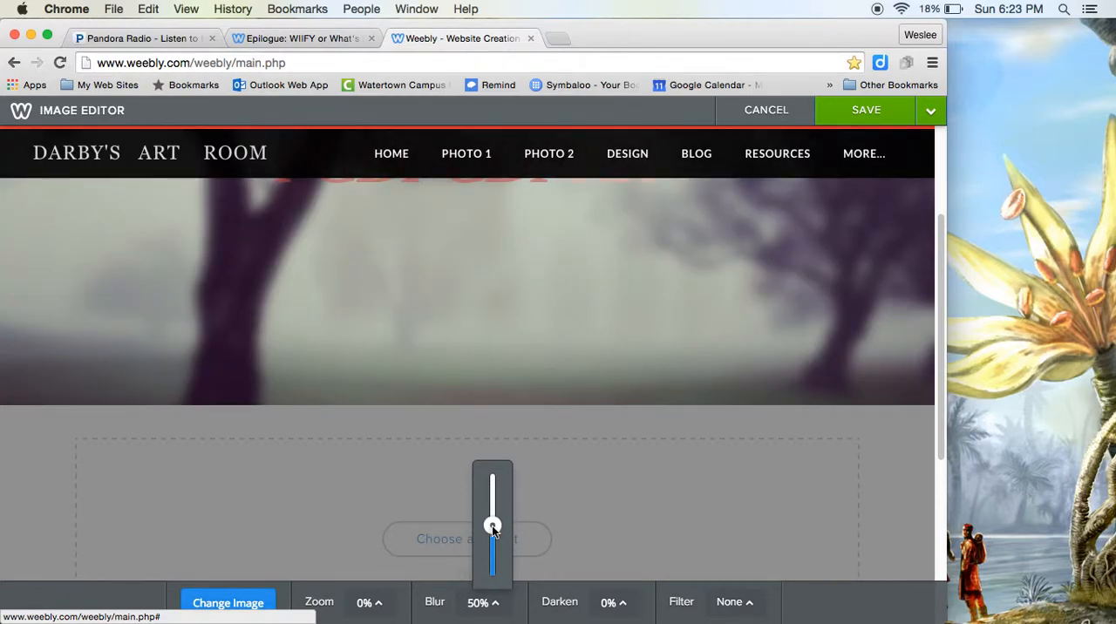
drag(492, 525, 489, 576)
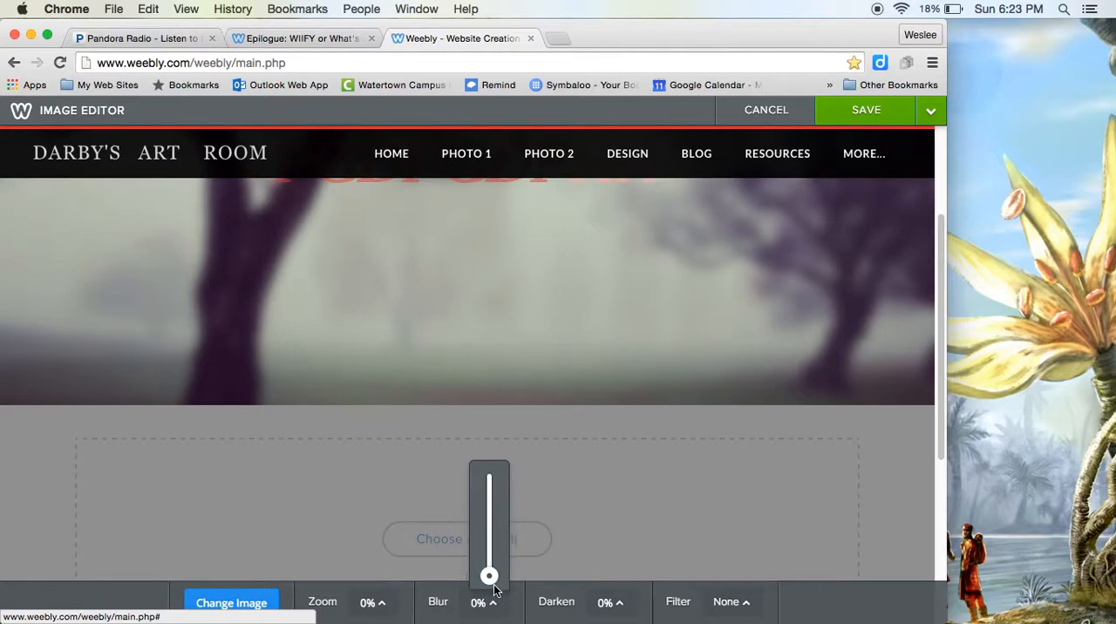
Step: Try the Gotham filter on the header image
click(747, 602)
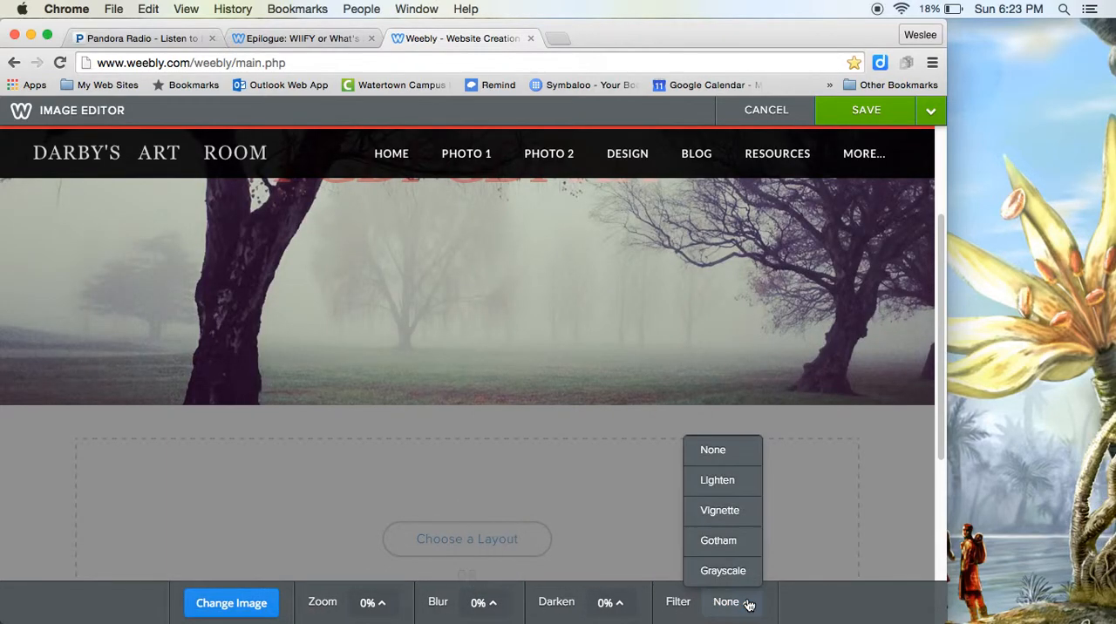
click(737, 541)
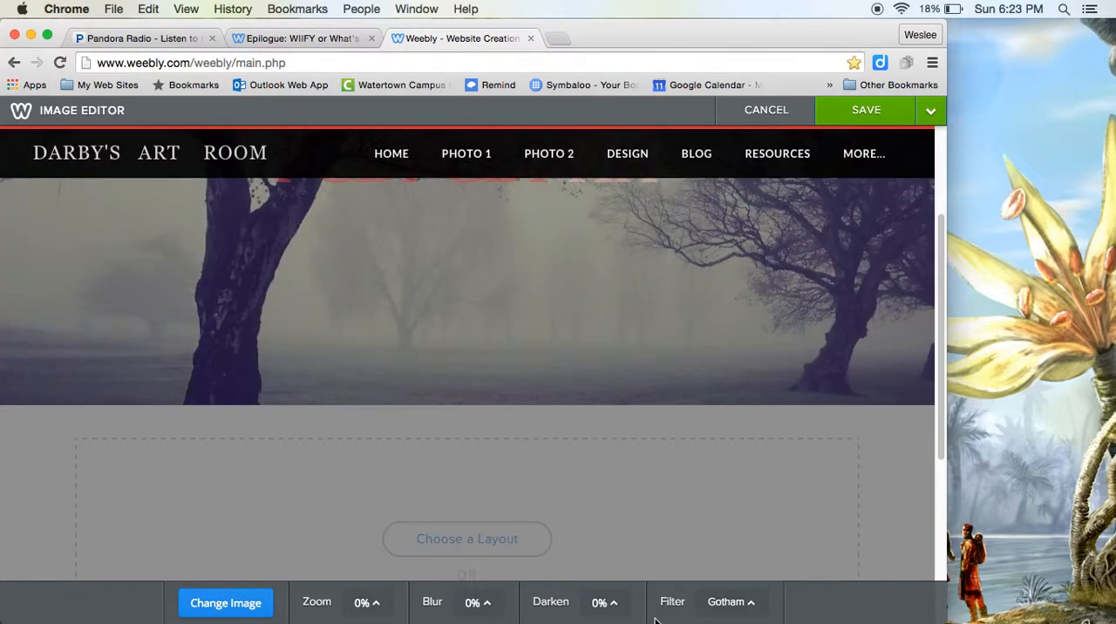
Step: Browse the stock backgrounds and the image upload options for the header, and leave the image editor without saving
click(259, 608)
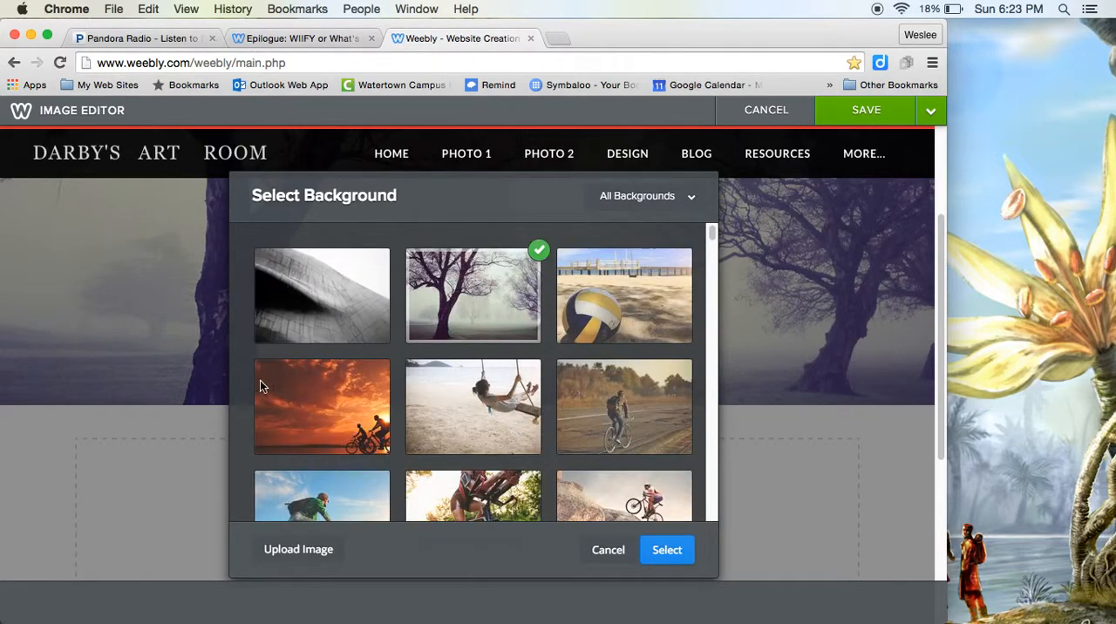
scroll(608, 486, down, 3)
scroll(484, 351, down, 5)
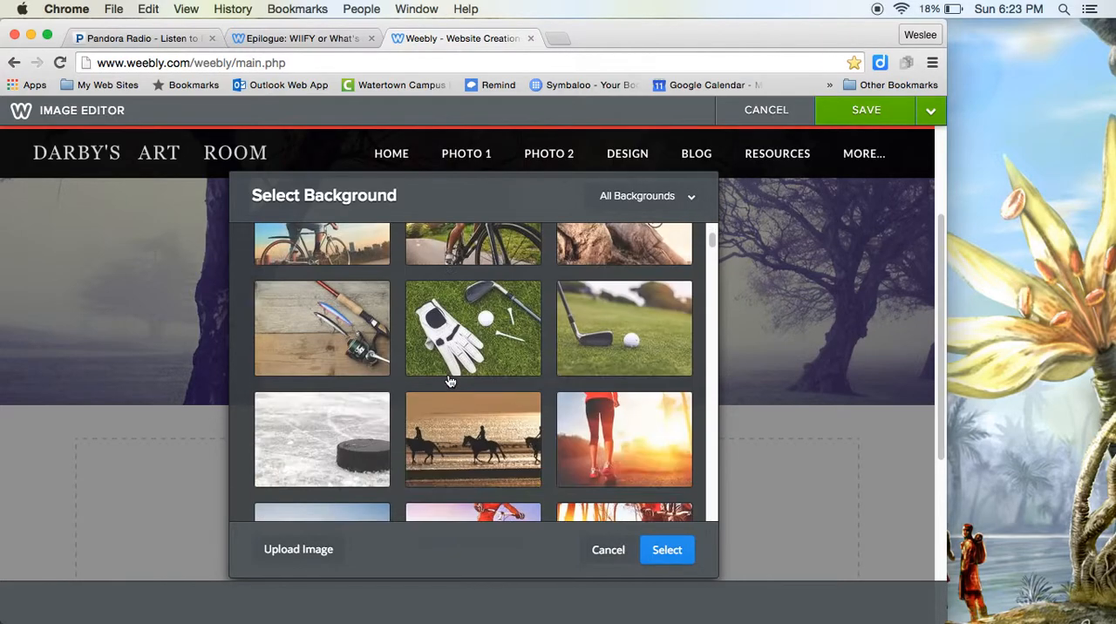
scroll(449, 381, down, 3)
scroll(450, 381, down, 4)
scroll(432, 393, down, 4)
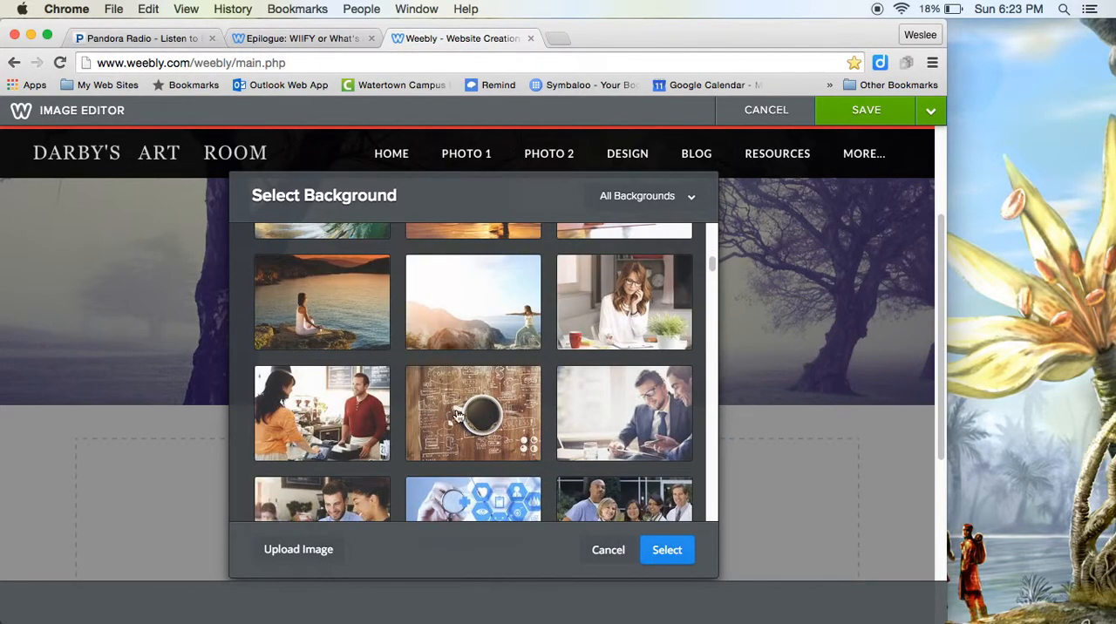
click(306, 553)
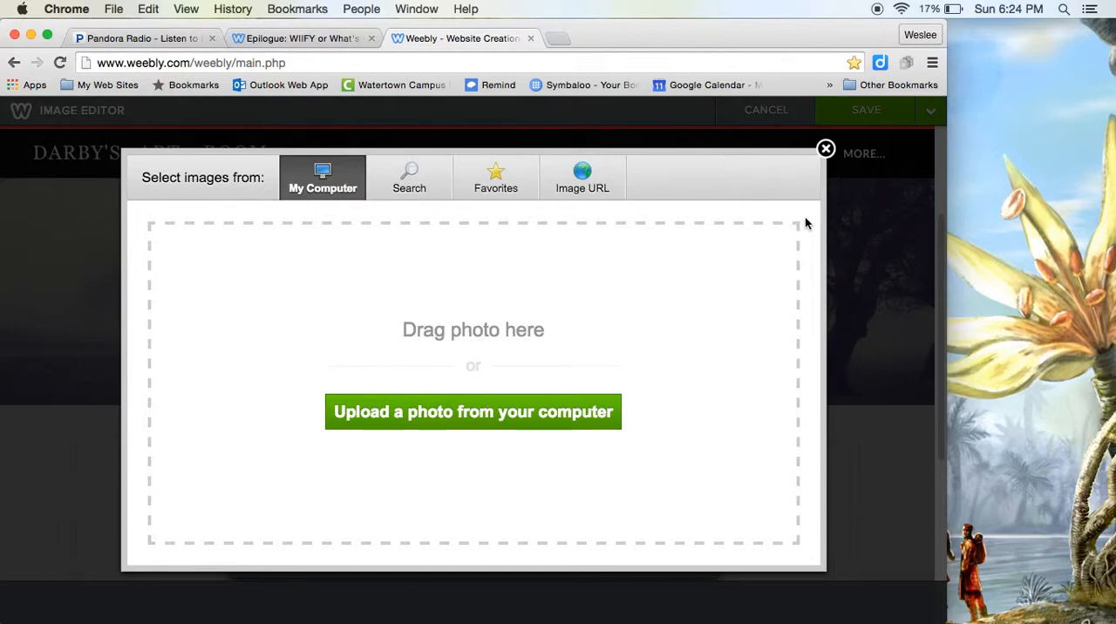
click(826, 150)
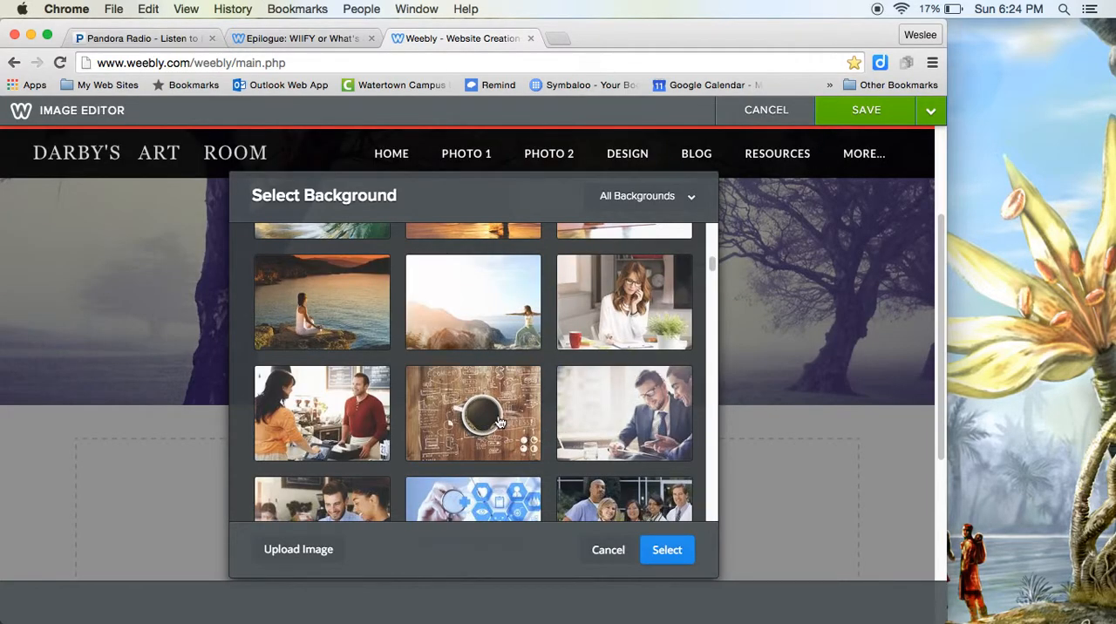
click(592, 549)
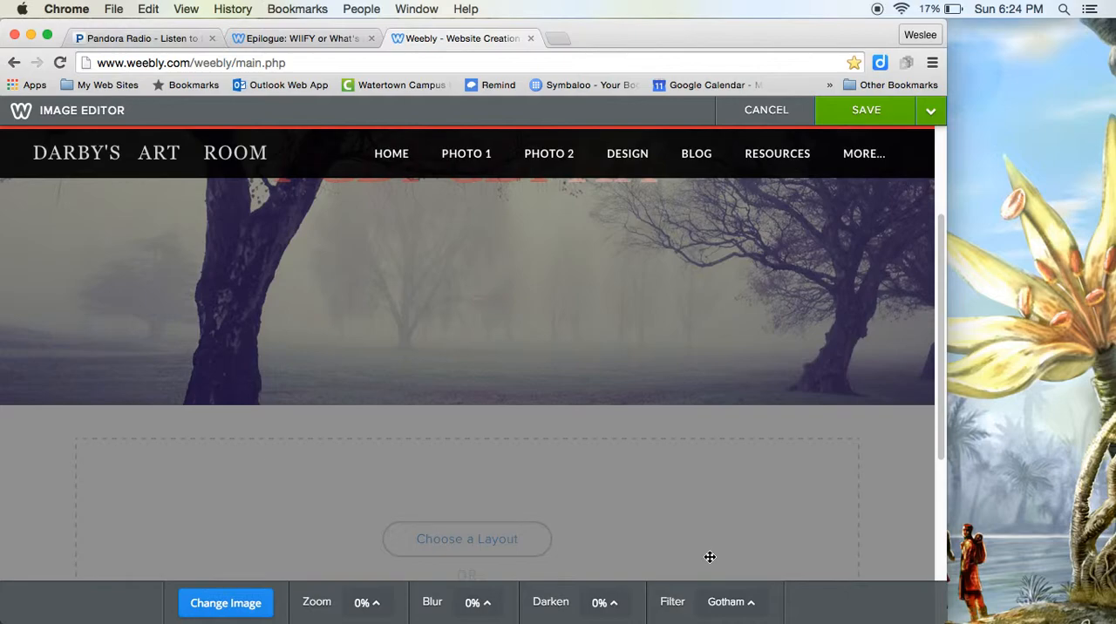
click(756, 112)
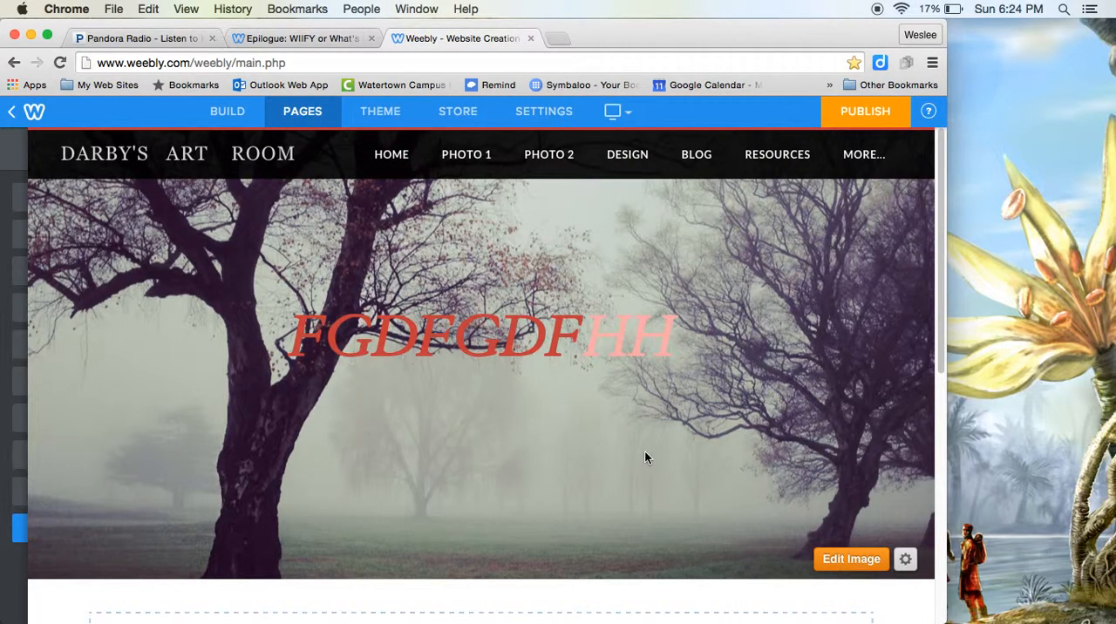
Step: Change the page's header type to Short Header
click(905, 560)
scroll(906, 562, down, 5)
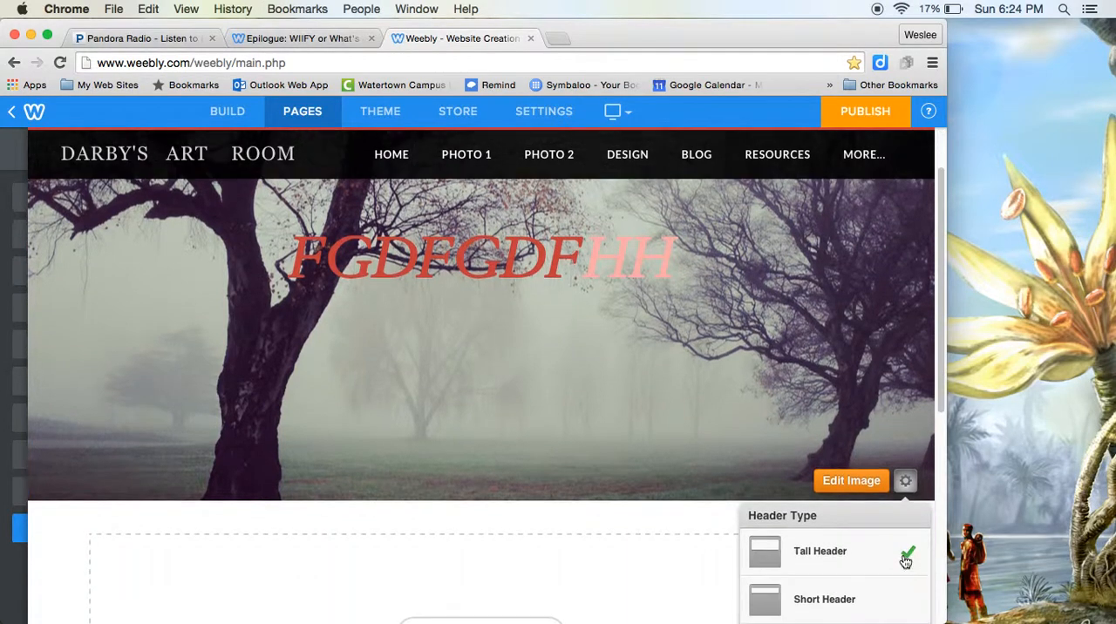
click(884, 479)
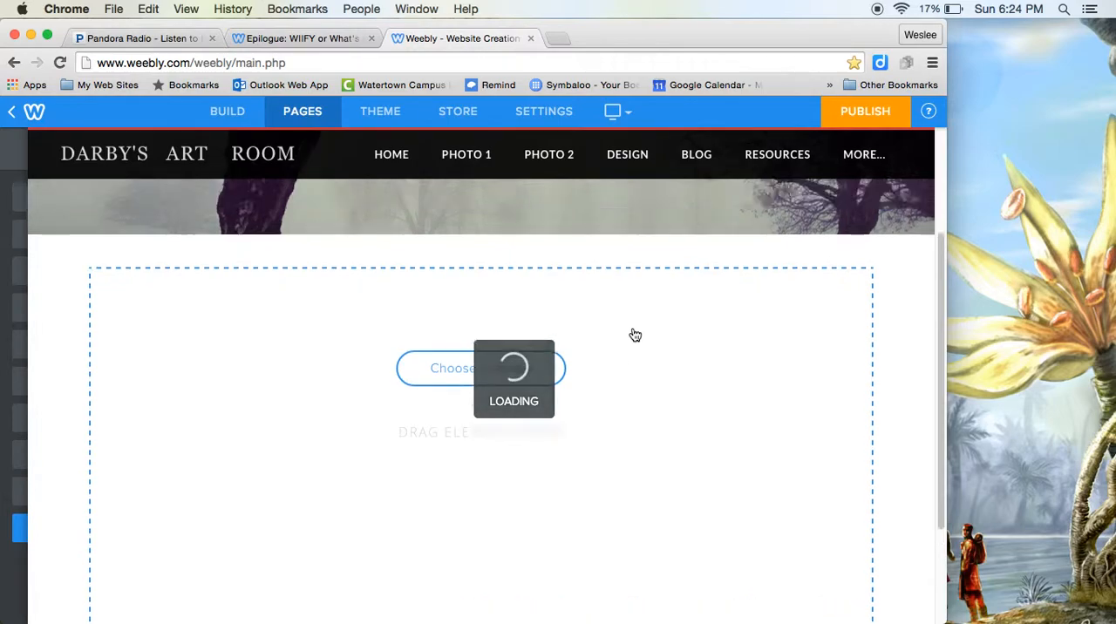
Step: Try the Splash header type on the page and set the header back to Tall Header
click(906, 389)
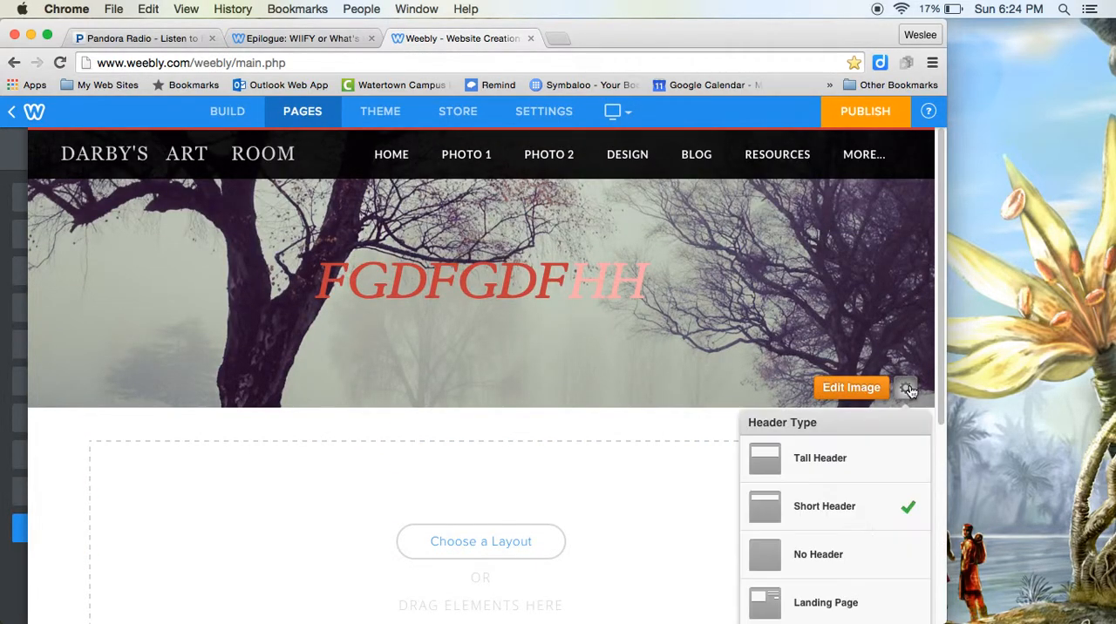
scroll(866, 546, down, 2)
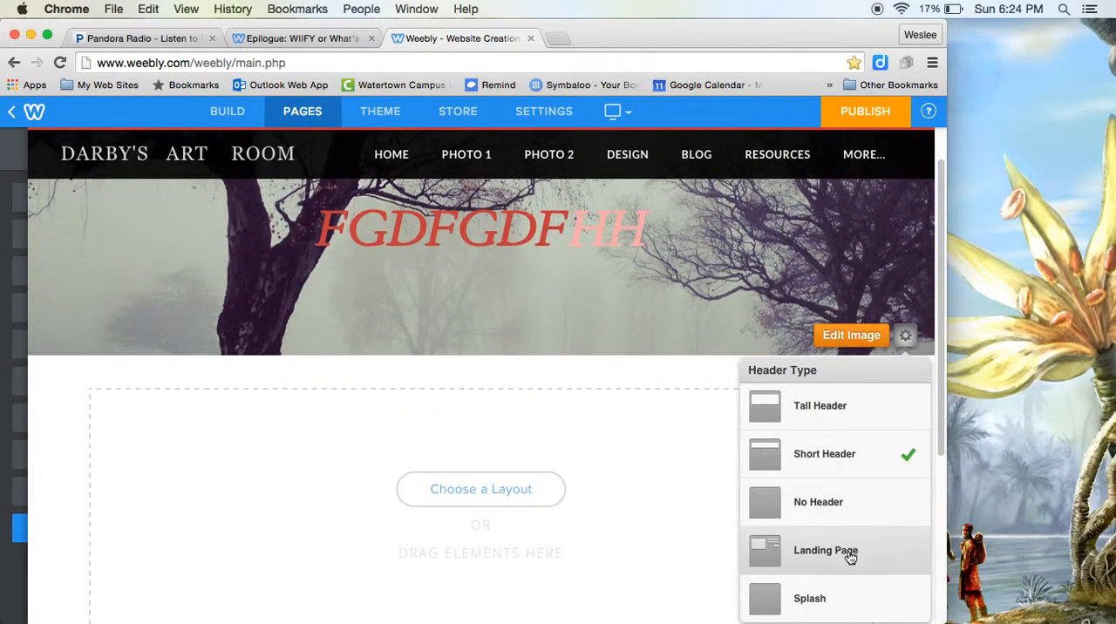
click(815, 595)
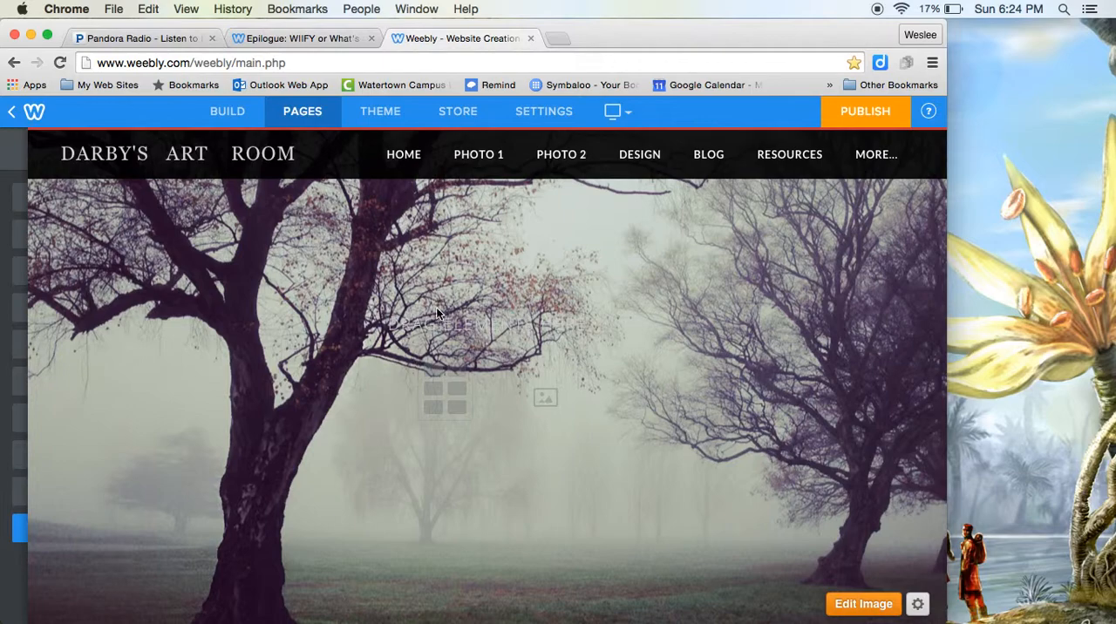
click(915, 605)
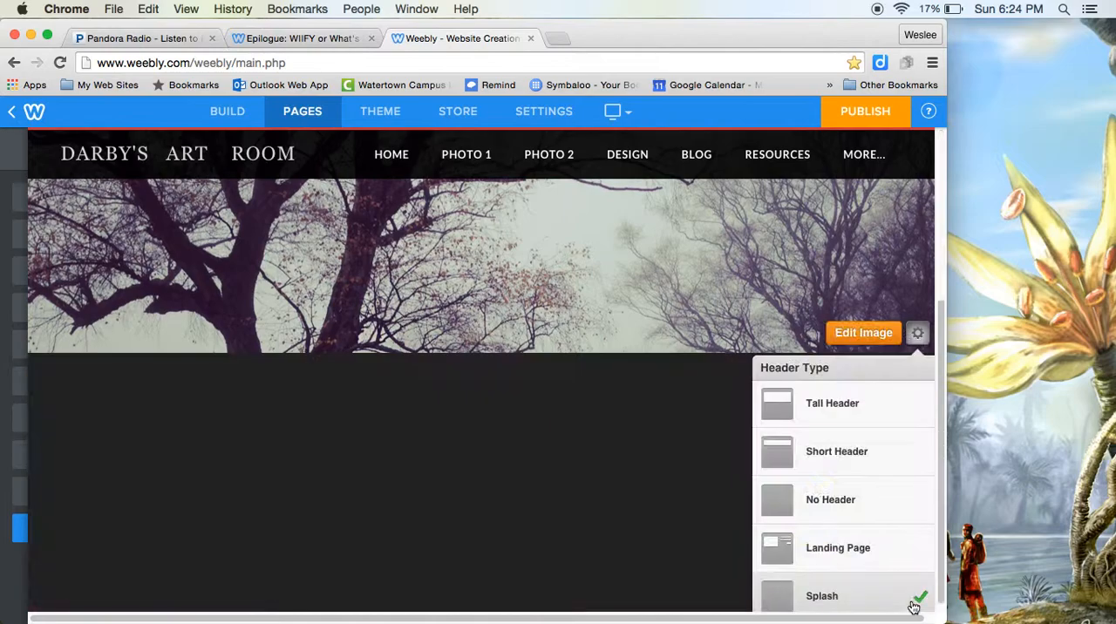
click(841, 401)
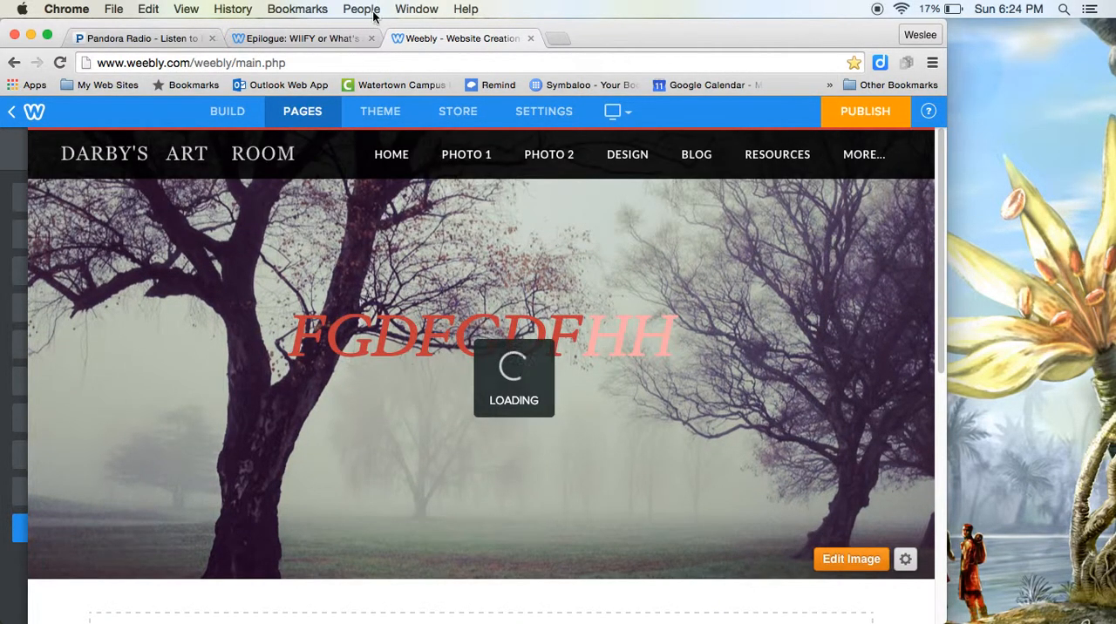
Step: Open the layout chooser for the page's empty content area and look through the Home layouts
scroll(426, 312, down, 5)
scroll(425, 312, down, 5)
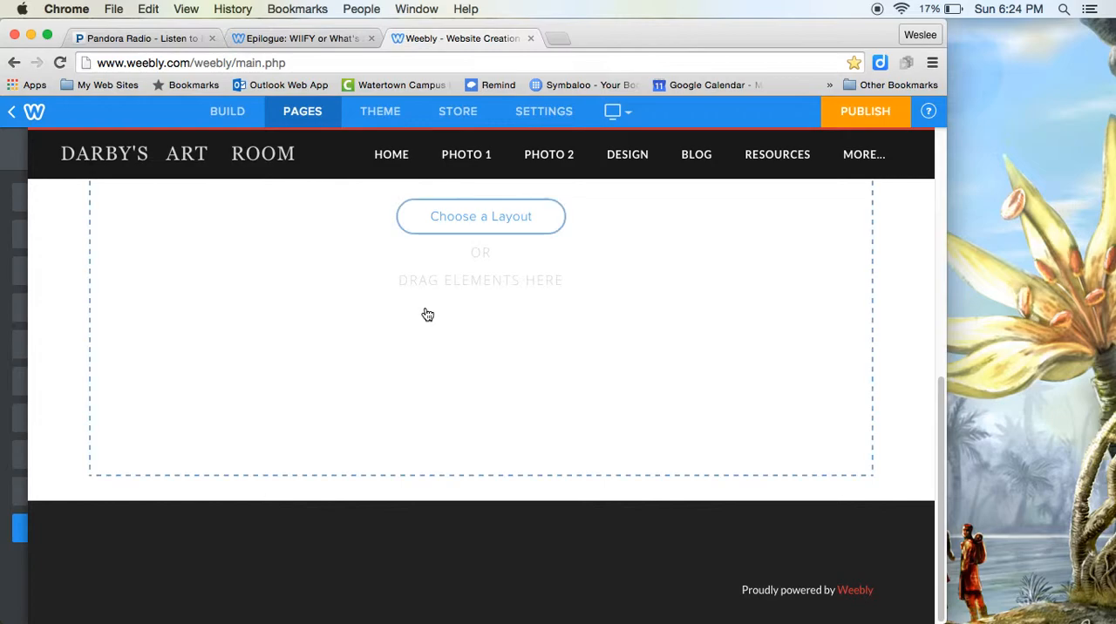
click(455, 219)
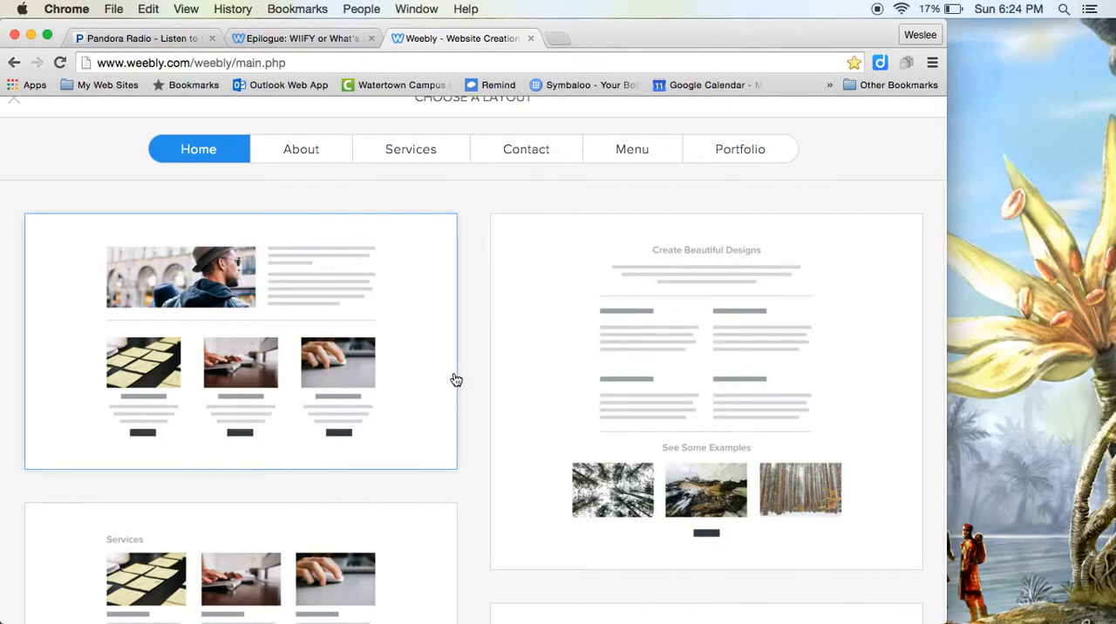
scroll(257, 392, down, 1)
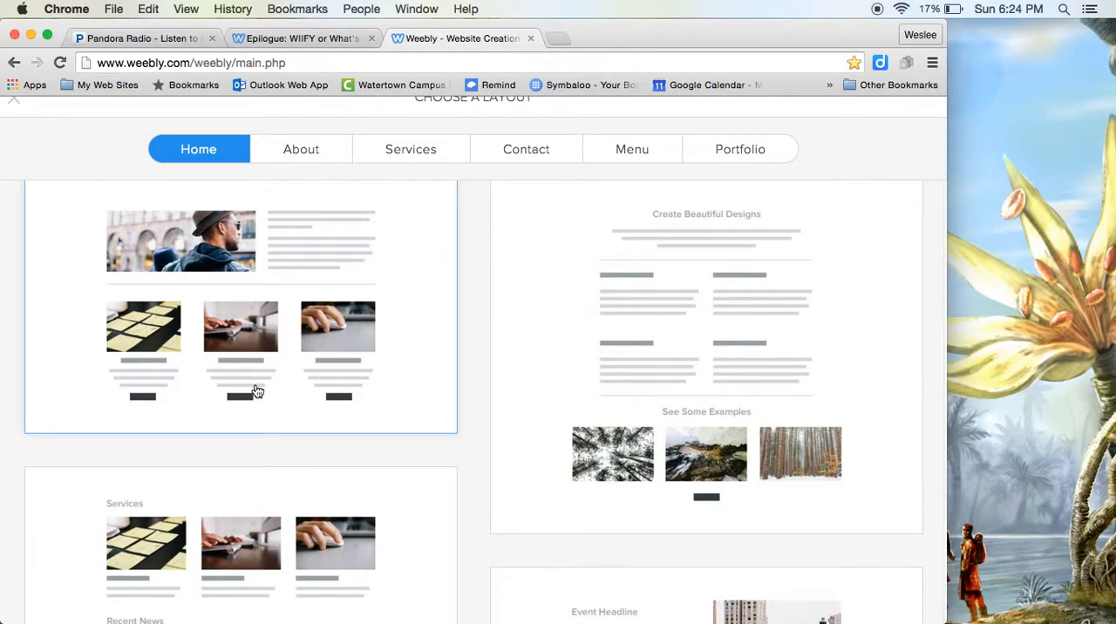
scroll(257, 391, down, 4)
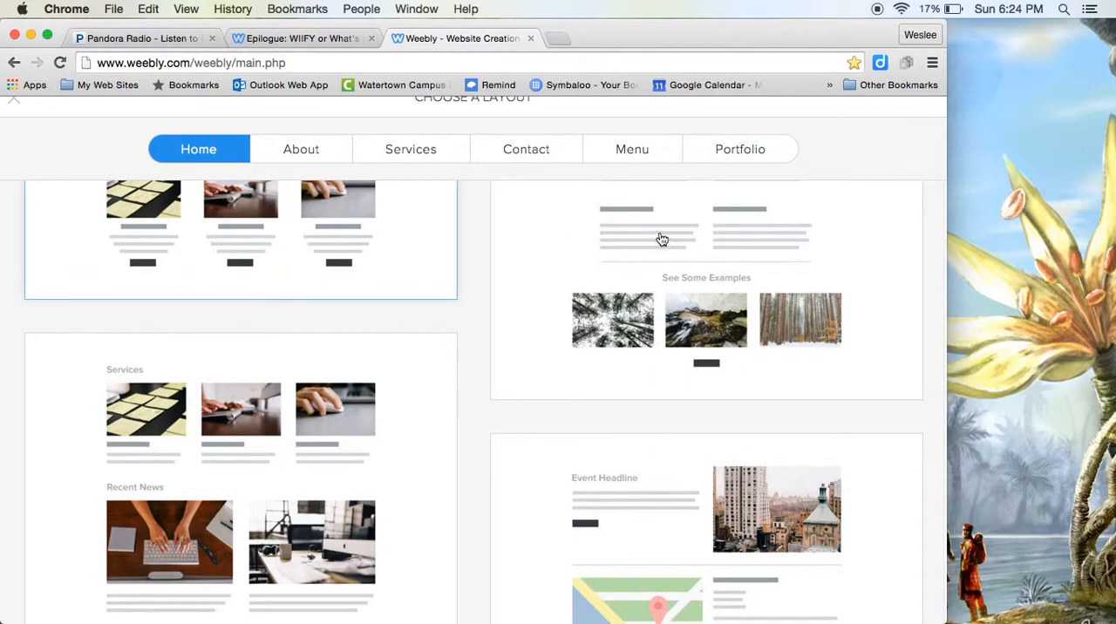
scroll(365, 315, up, 3)
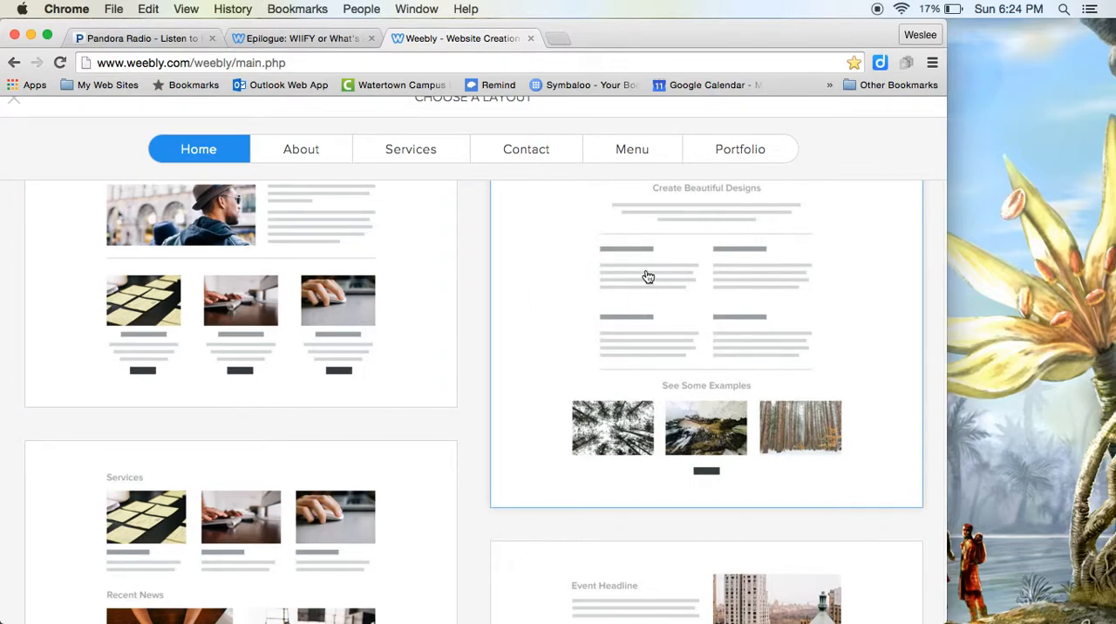
scroll(654, 337, up, 2)
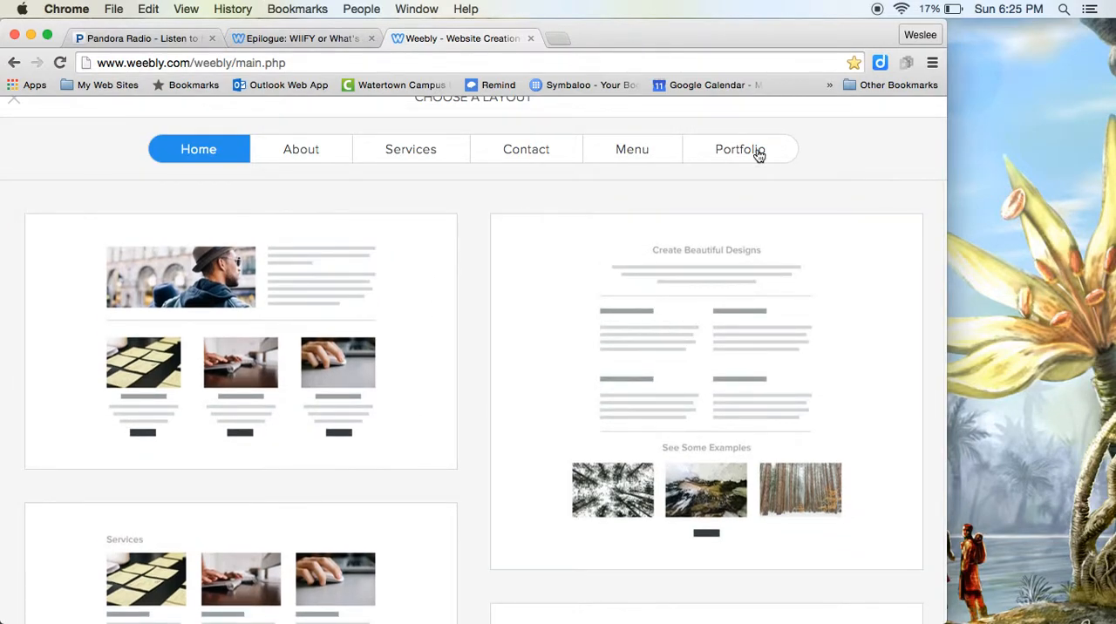
Step: Look through the Portfolio page layouts and glance at the Services layouts in the layout chooser
click(755, 152)
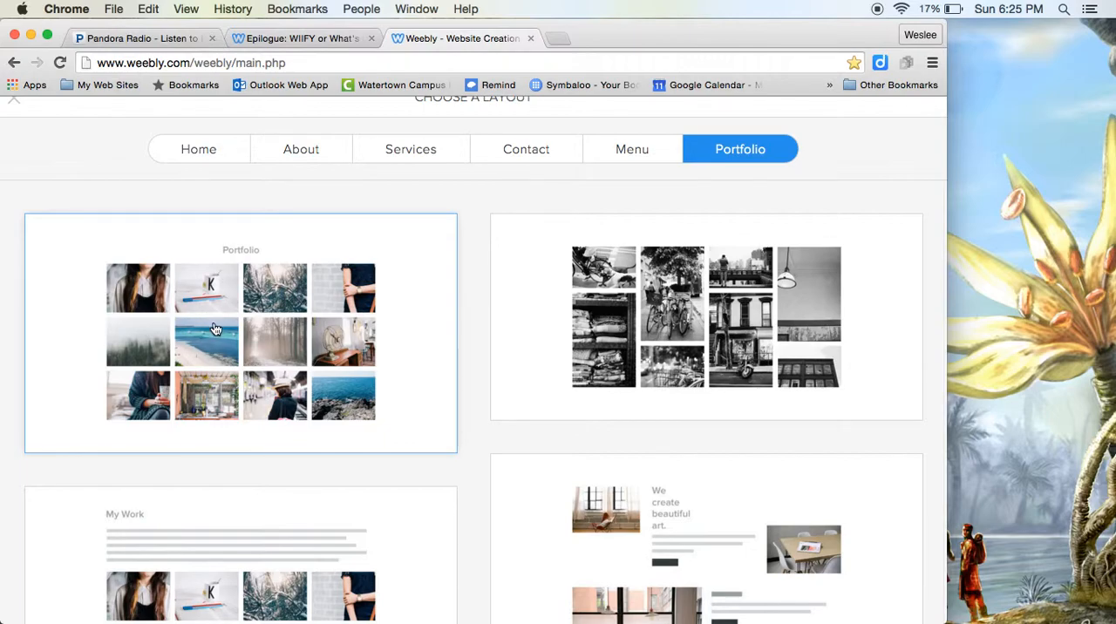
scroll(779, 398, down, 5)
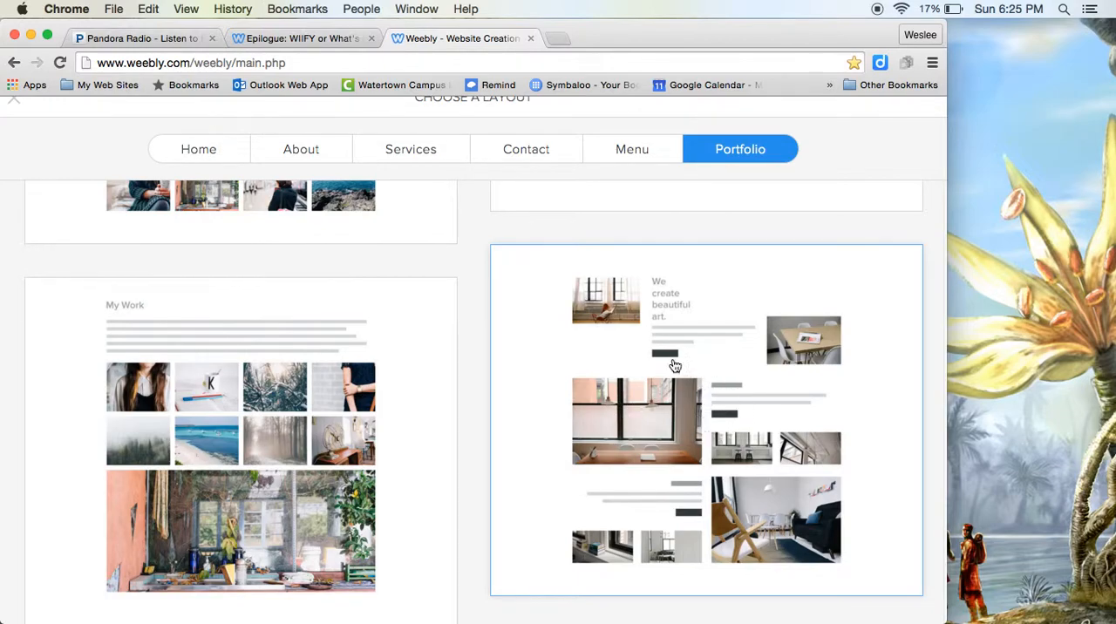
scroll(675, 366, down, 5)
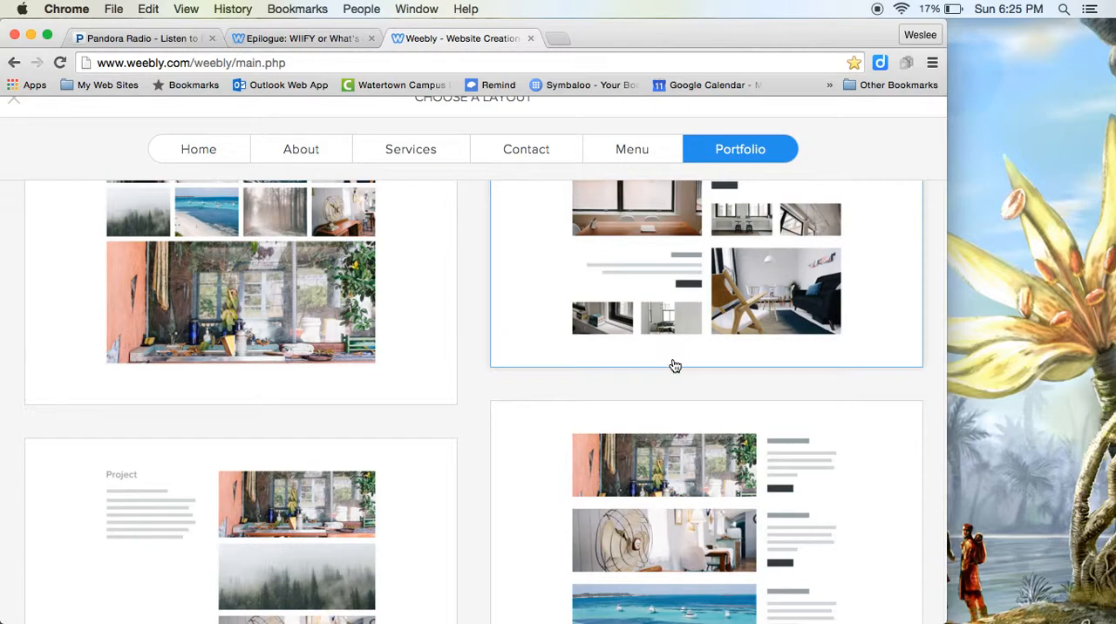
scroll(672, 365, up, 6)
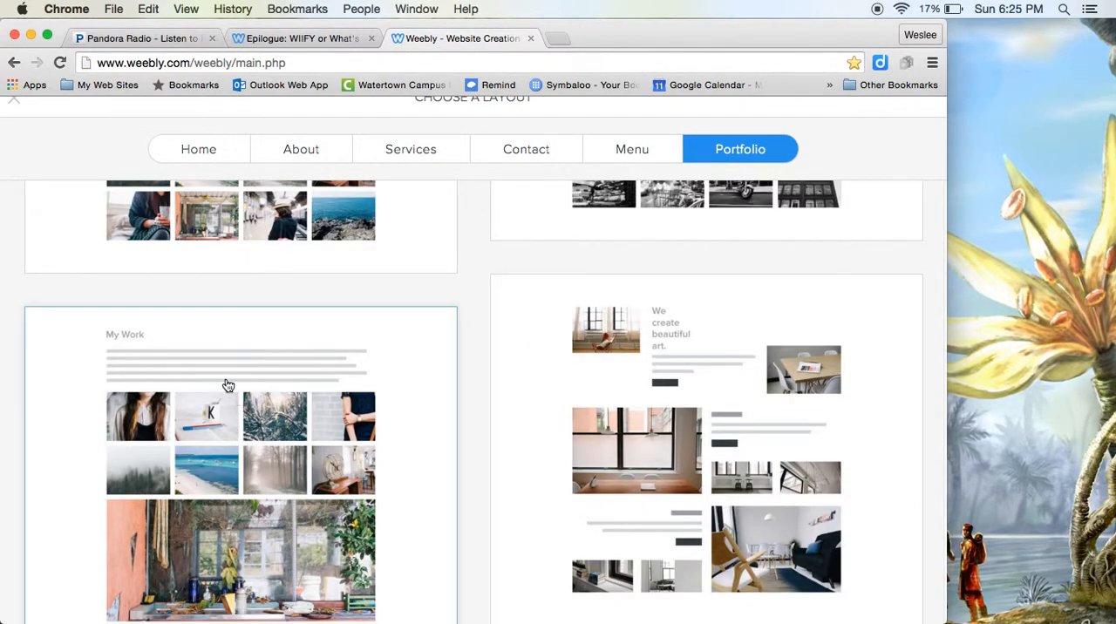
scroll(262, 502, down, 1)
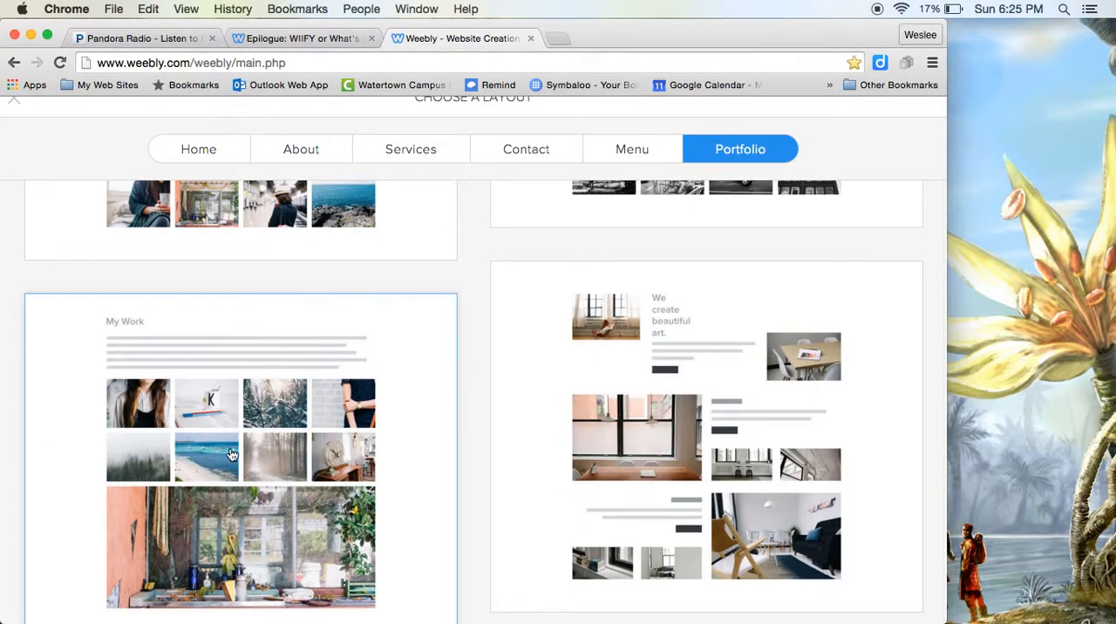
scroll(366, 486, down, 2)
scroll(797, 471, down, 5)
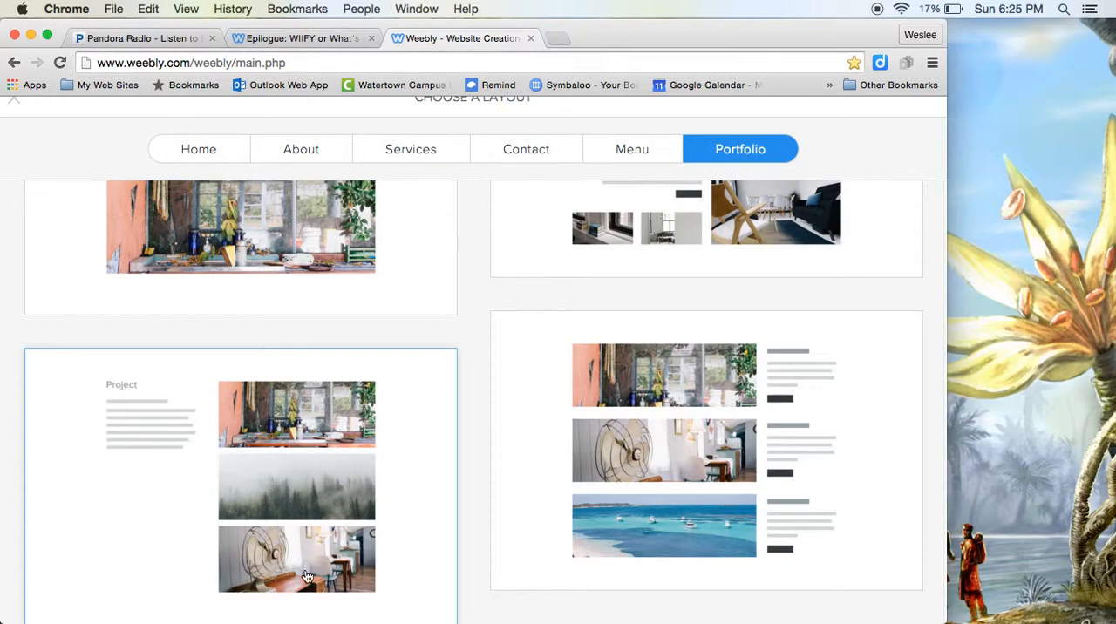
scroll(660, 508, up, 5)
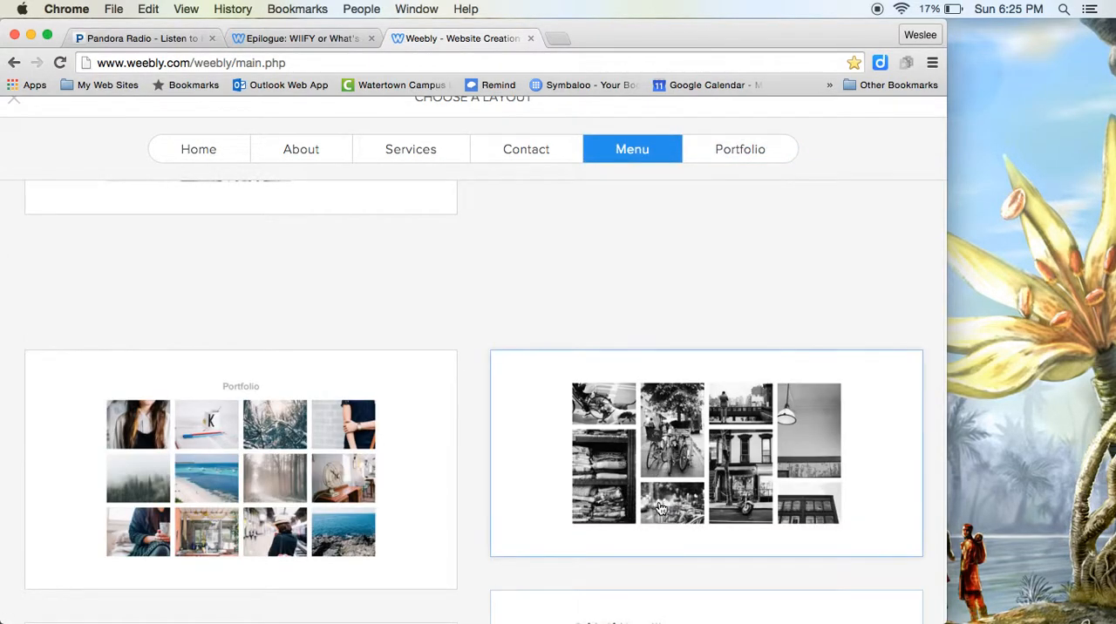
click(430, 154)
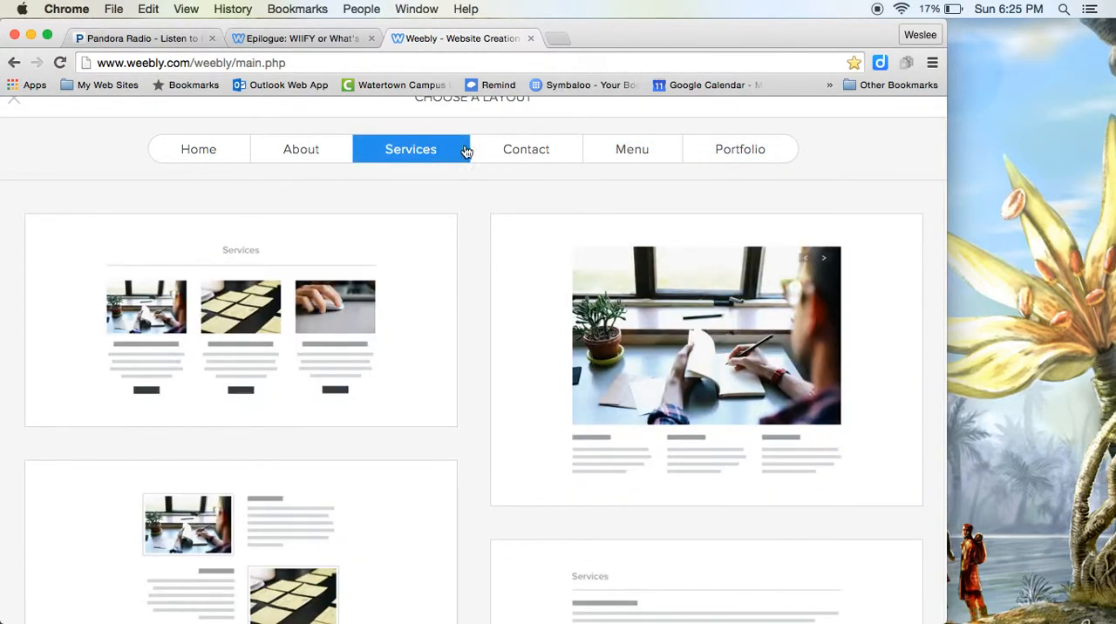
Step: Apply the Home layout with the Services and Recent News sections to the page and keep it
click(223, 153)
scroll(321, 414, down, 5)
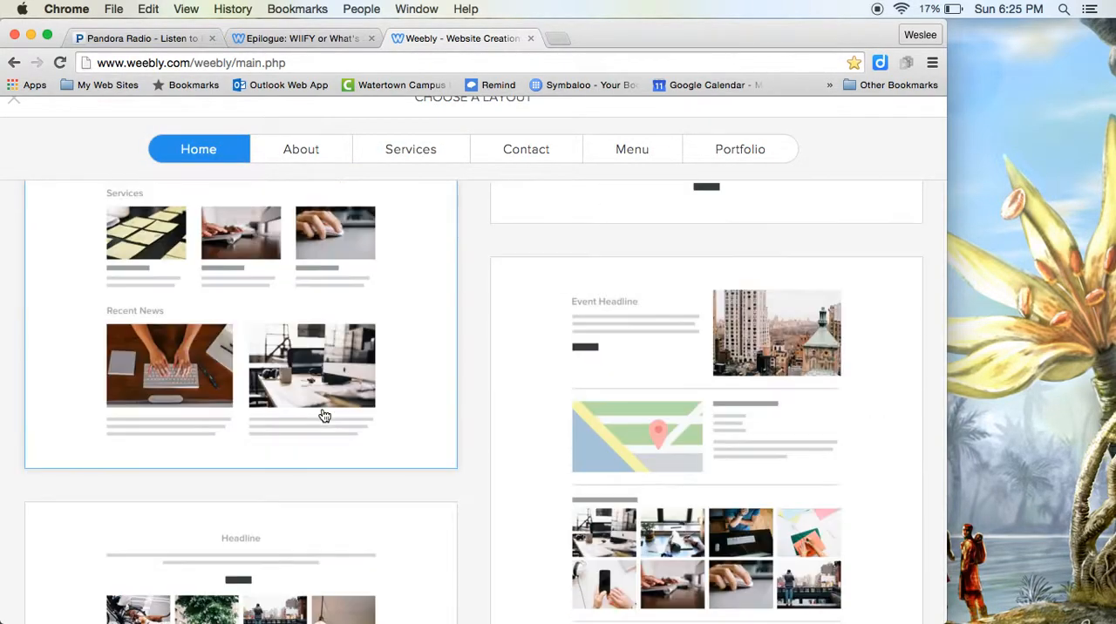
scroll(325, 416, down, 5)
scroll(324, 416, up, 3)
scroll(325, 416, up, 5)
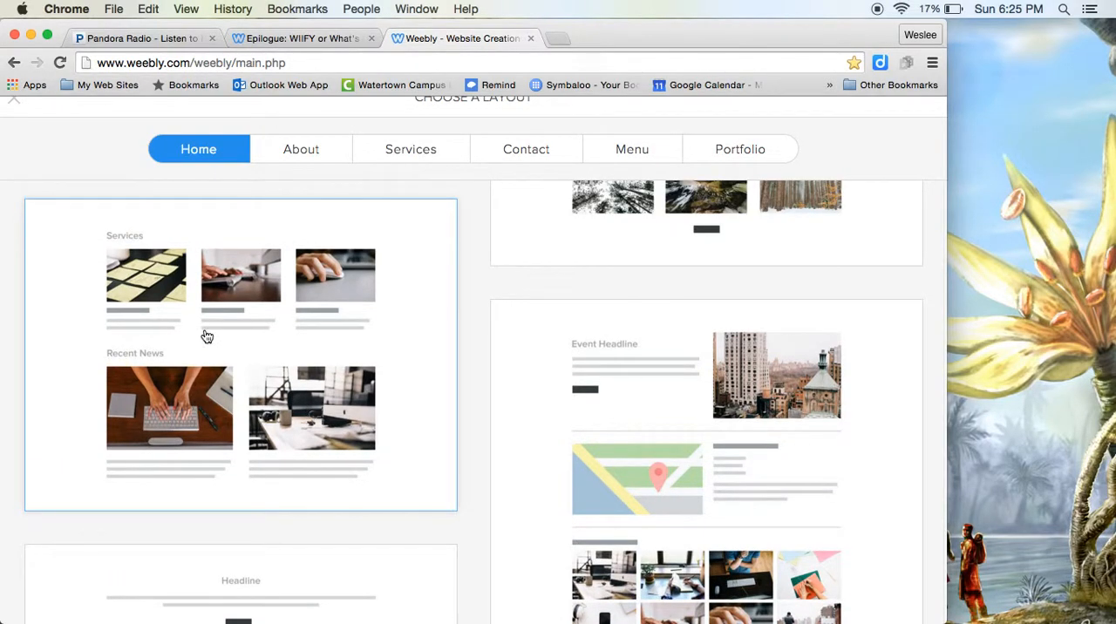
click(206, 335)
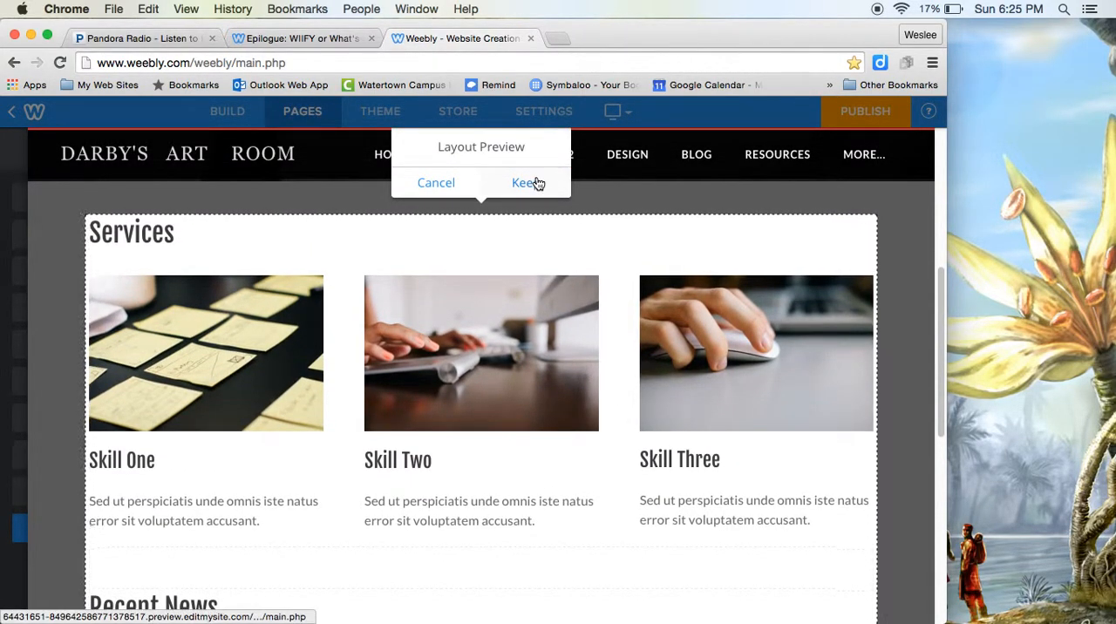
click(533, 182)
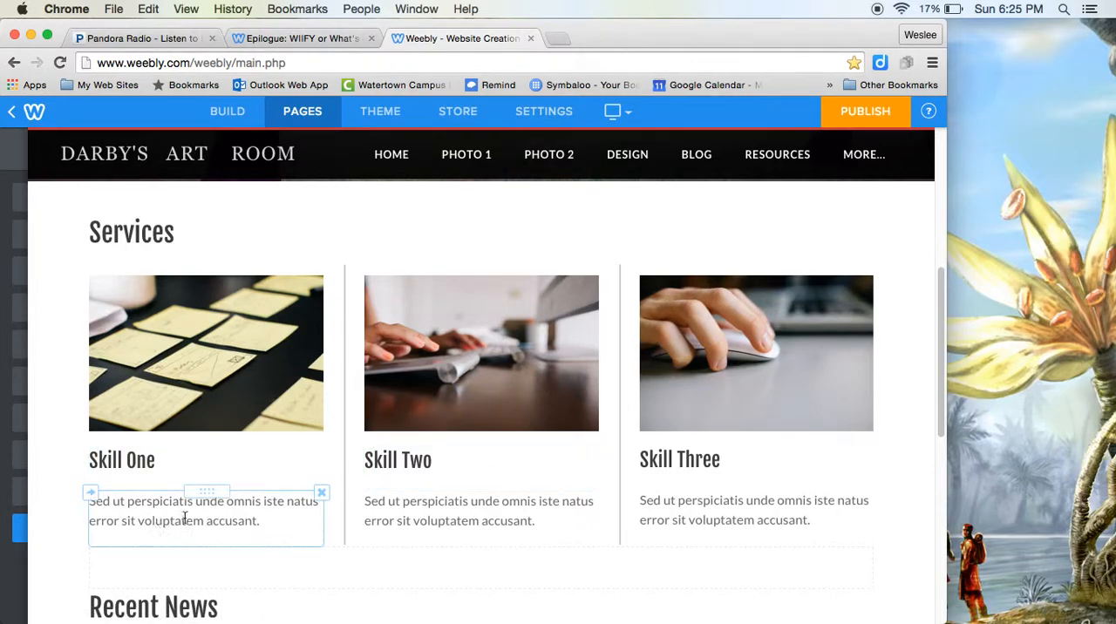
Step: Replace the placeholder paragraph under Skill One with "Brightest night in darkest day........."
scroll(170, 522, down, 2)
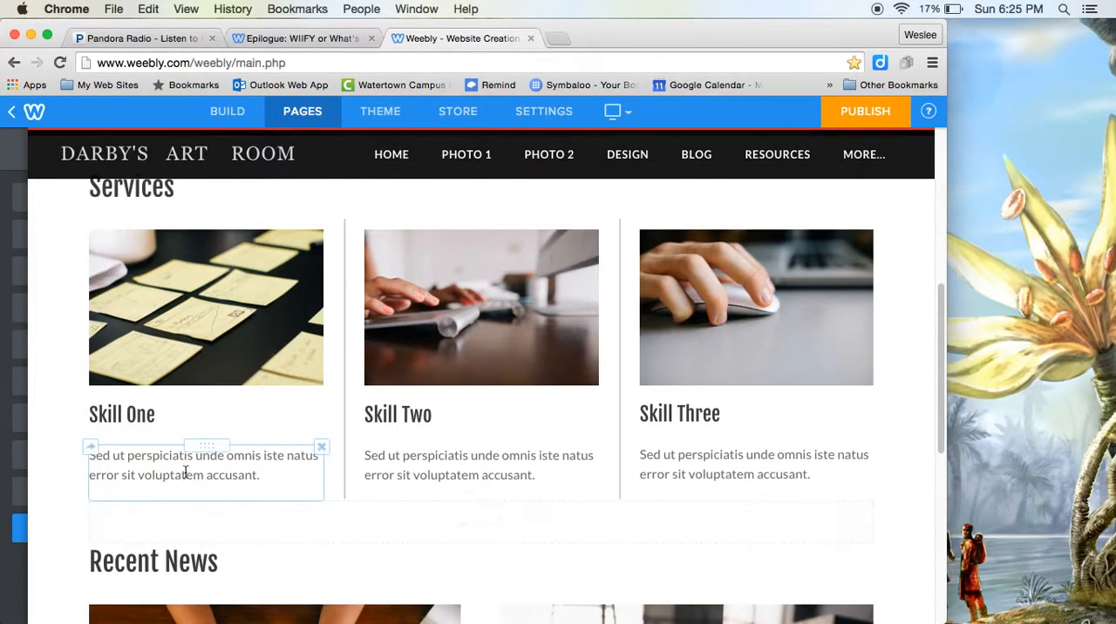
scroll(184, 466, down, 2)
click(184, 419)
drag(254, 421, 70, 407)
key(BackSpace)
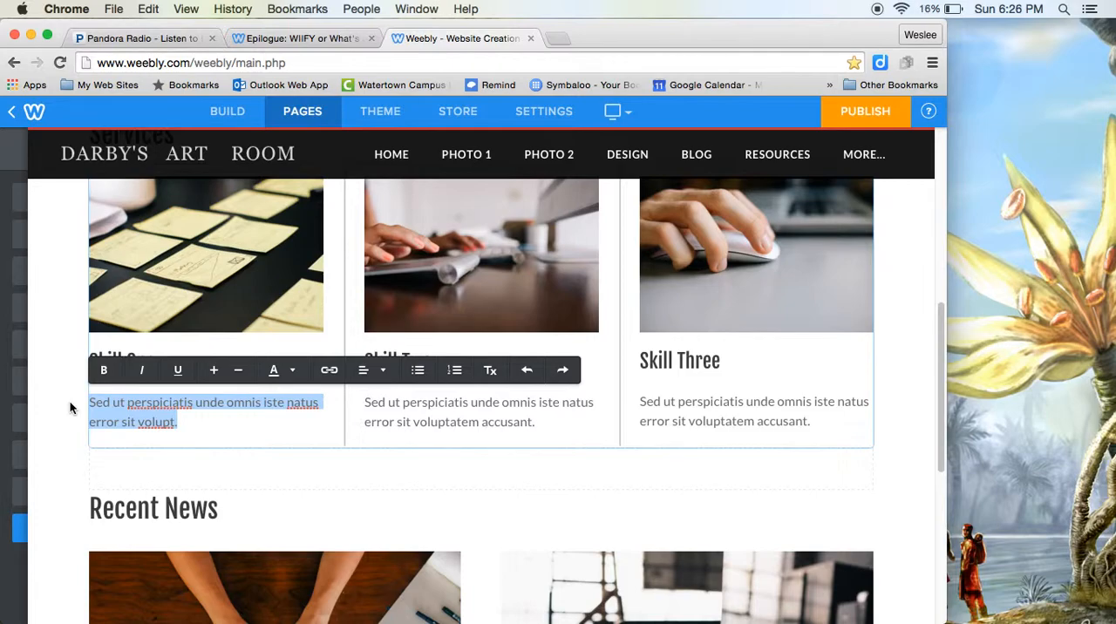
text(B)
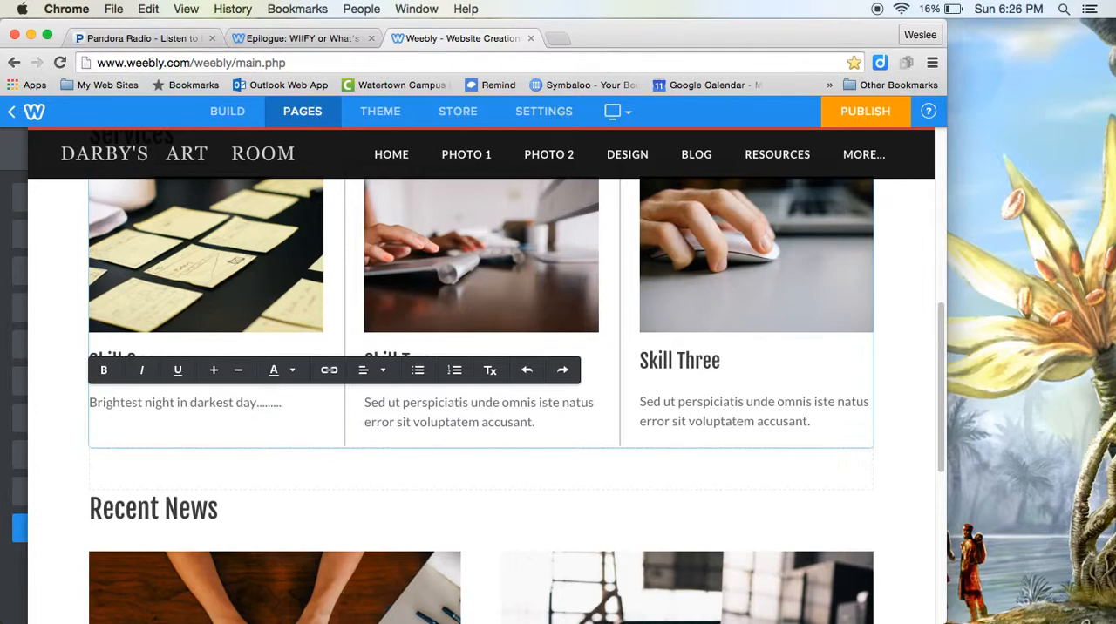
Step: View the image source options for replacing the Skill One photo, and leave them without choosing an image
scroll(230, 281, up, 1)
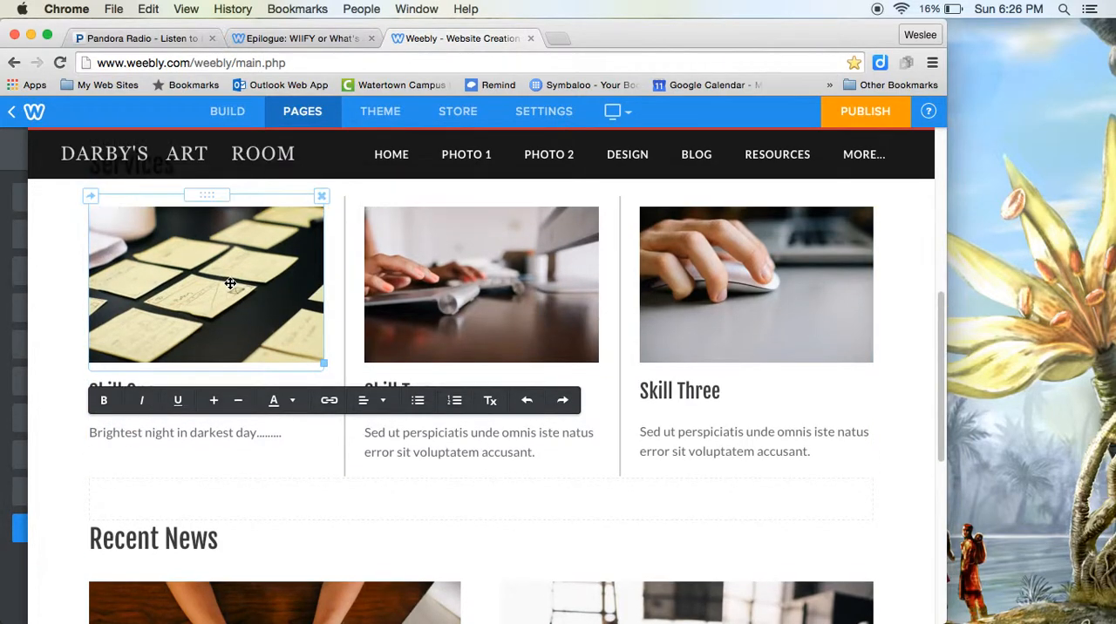
click(113, 307)
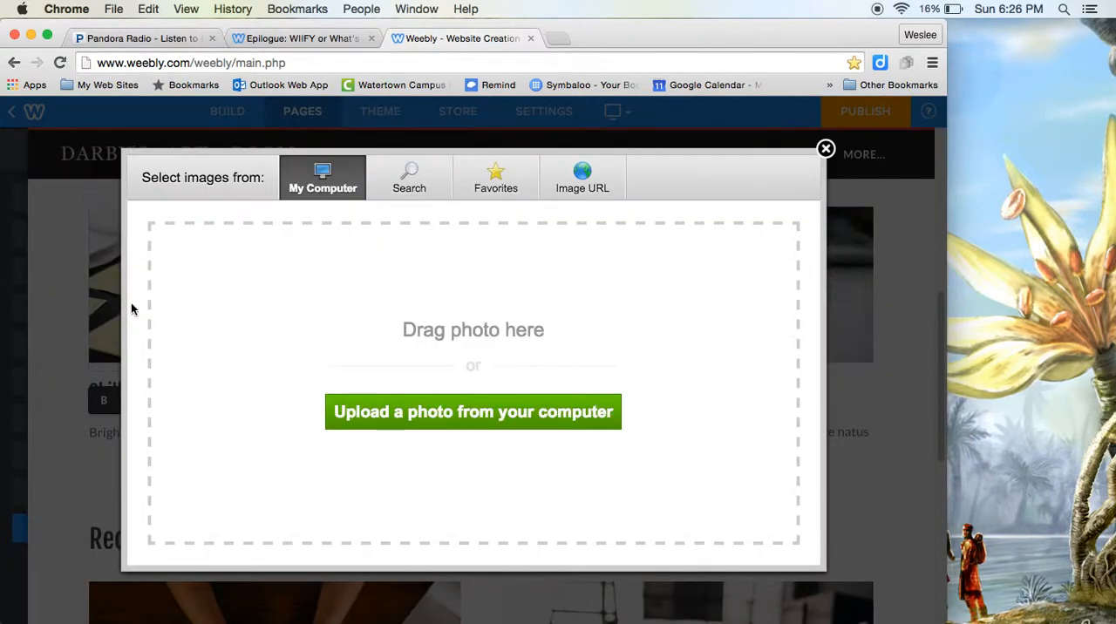
click(825, 149)
scroll(262, 366, up, 3)
click(210, 383)
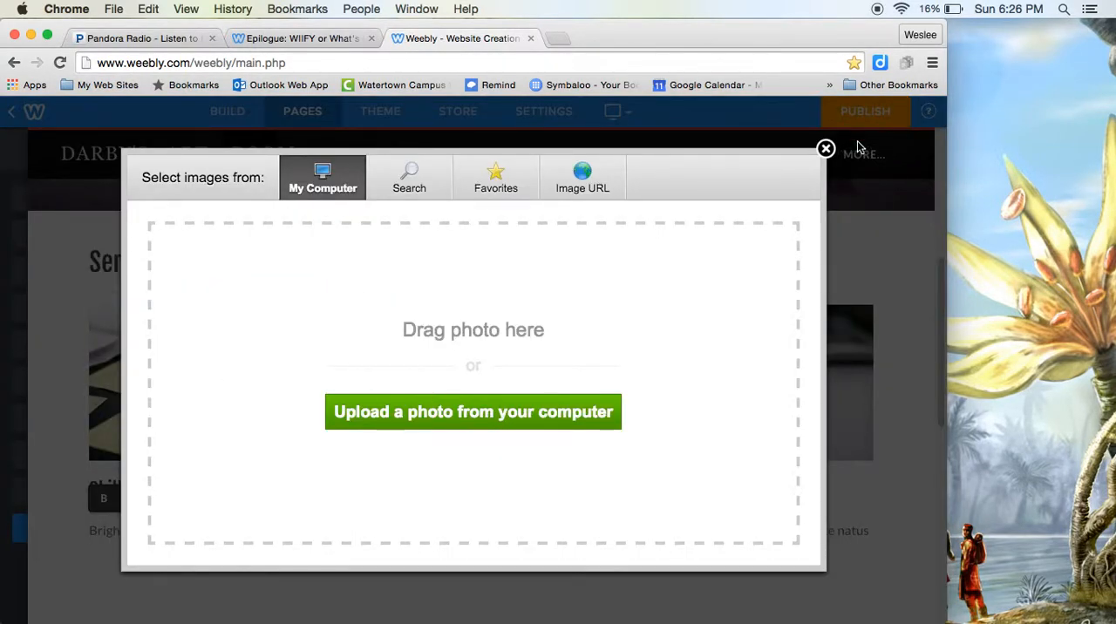
click(826, 149)
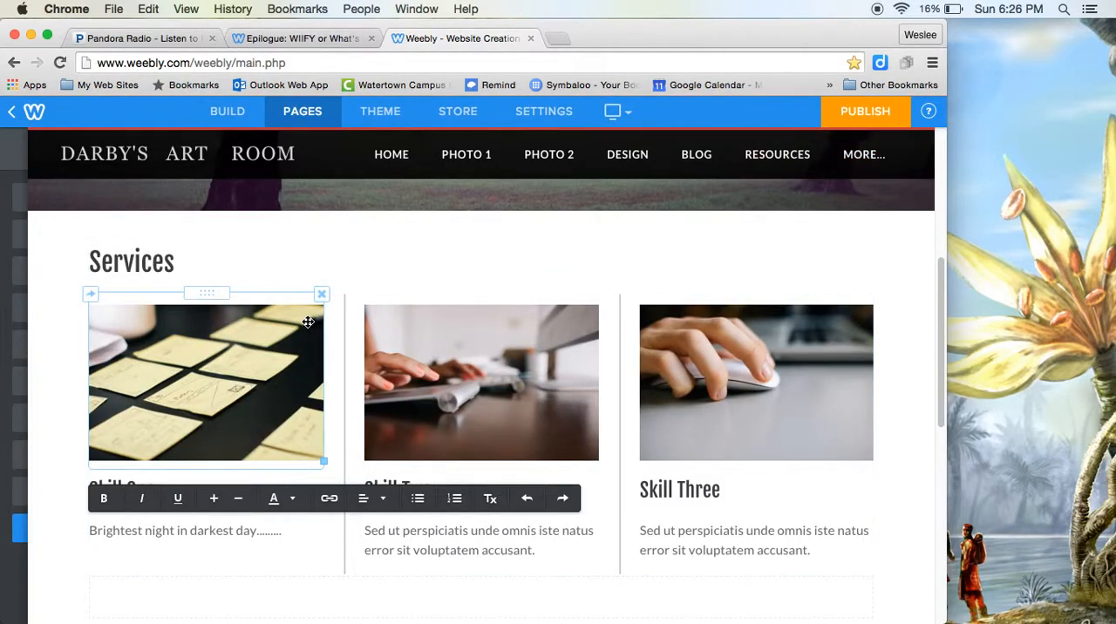
Step: Delete the sticky-notes photo above the Skill One heading
click(321, 295)
click(296, 249)
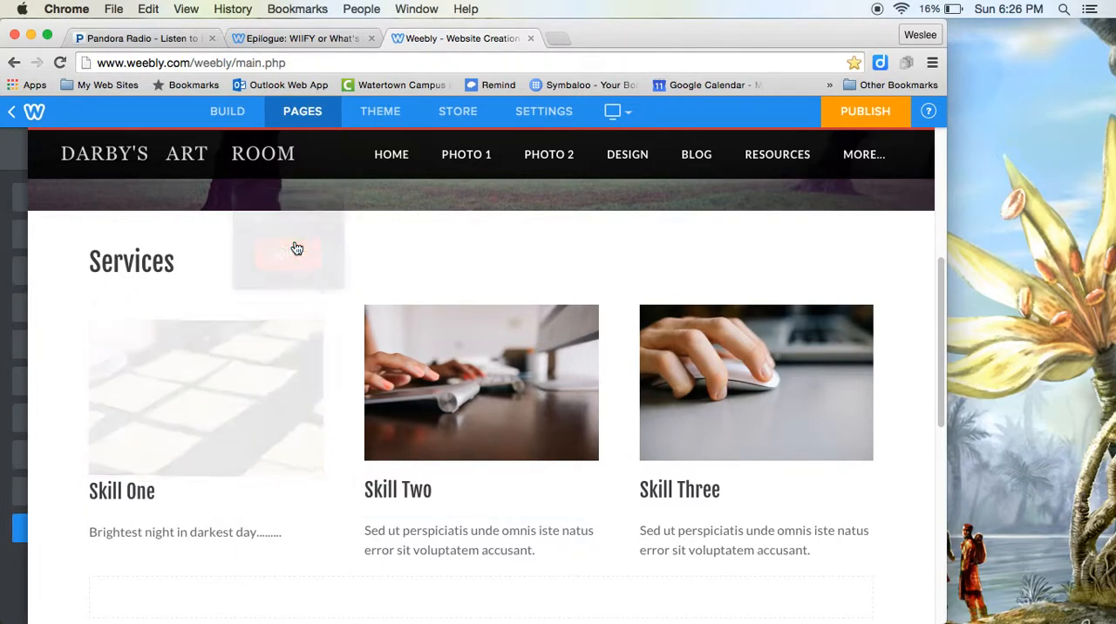
click(154, 492)
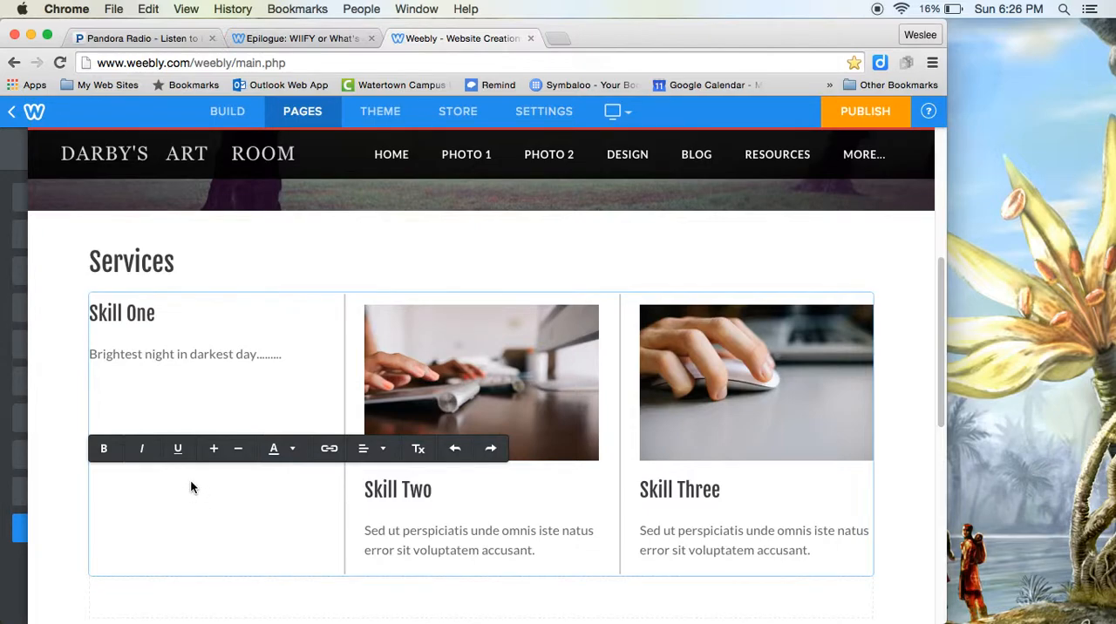
click(219, 356)
click(211, 416)
Step: Examine the link options for the Skill One heading, including Standard Page, File, Email Address and Website URL, without saving a link
click(158, 314)
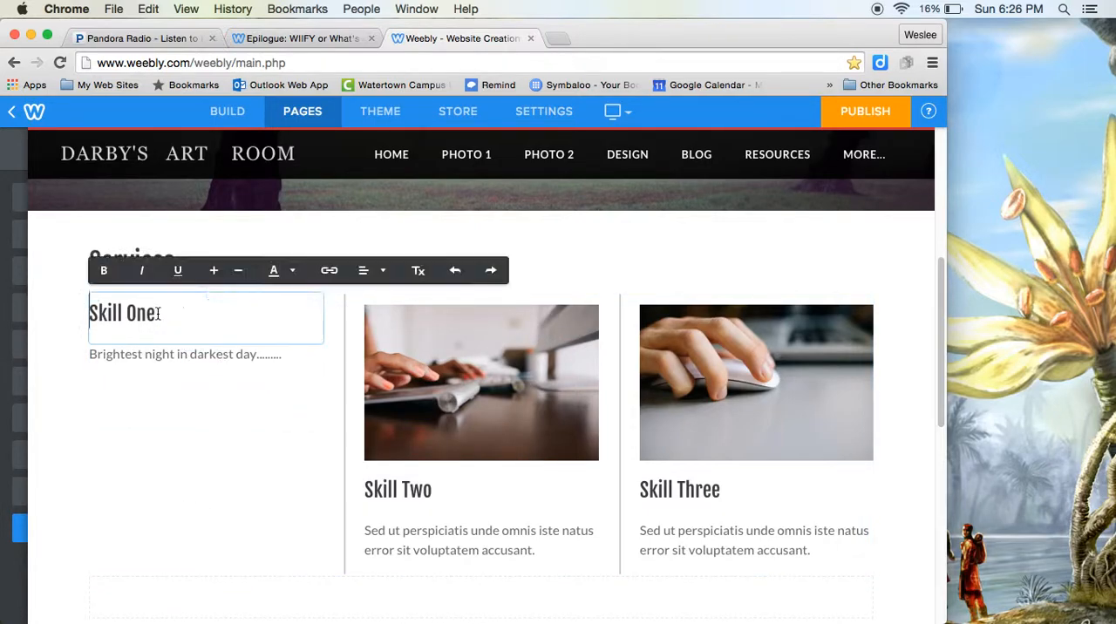
drag(170, 318, 87, 316)
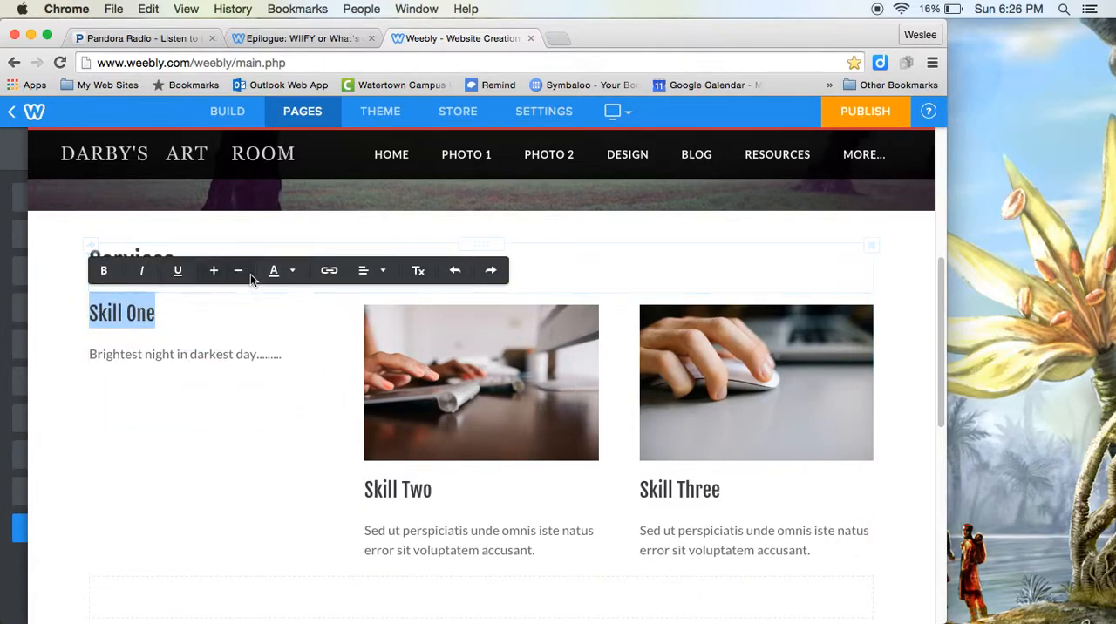
click(330, 271)
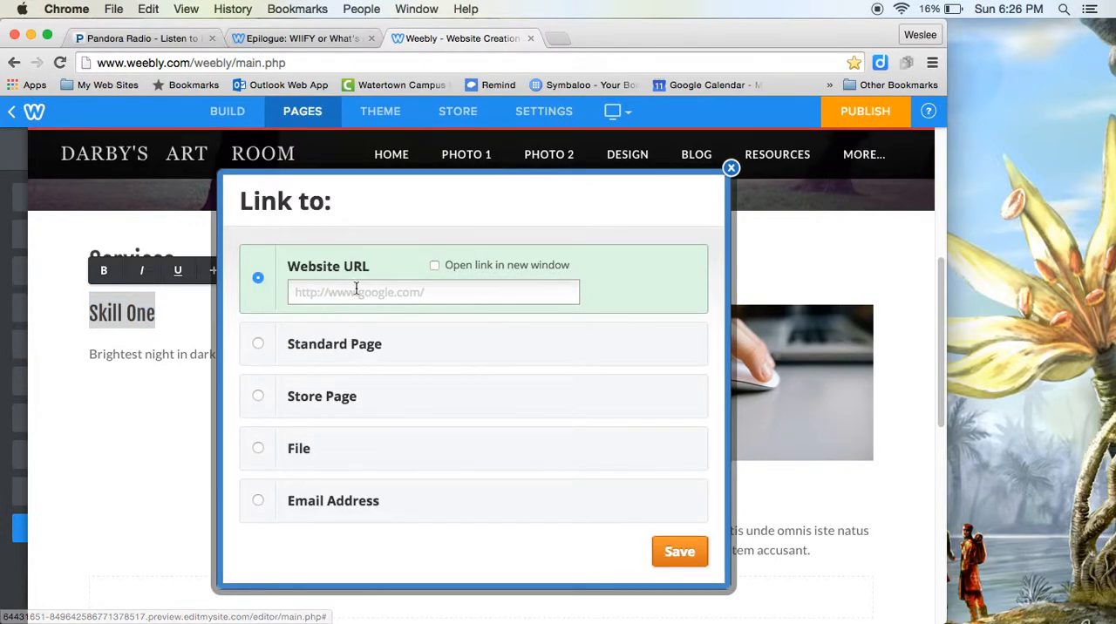
click(256, 346)
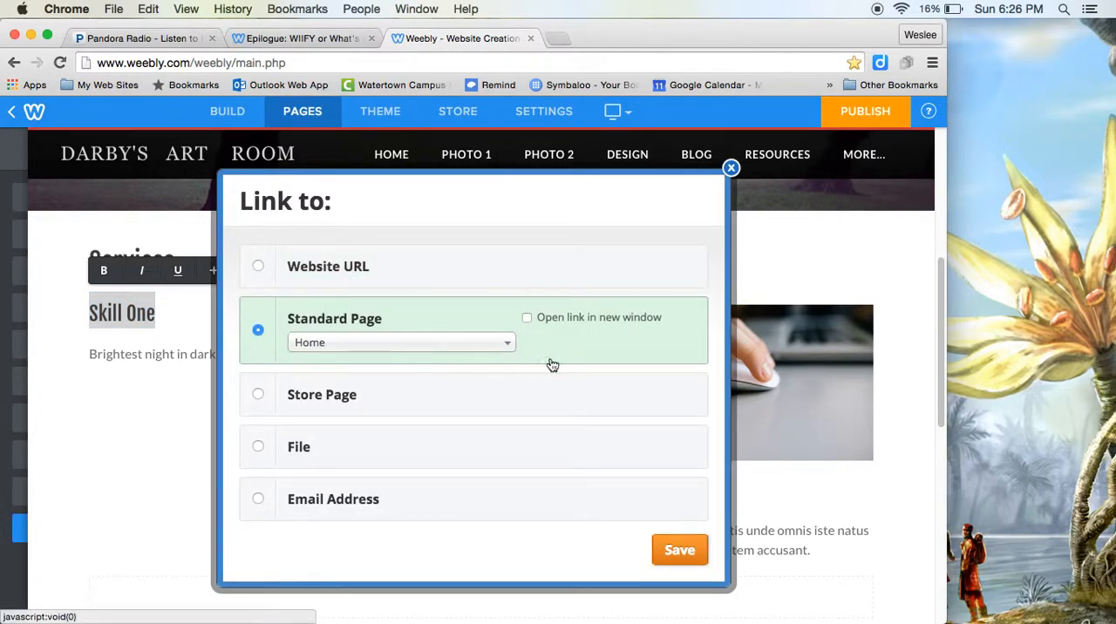
click(510, 345)
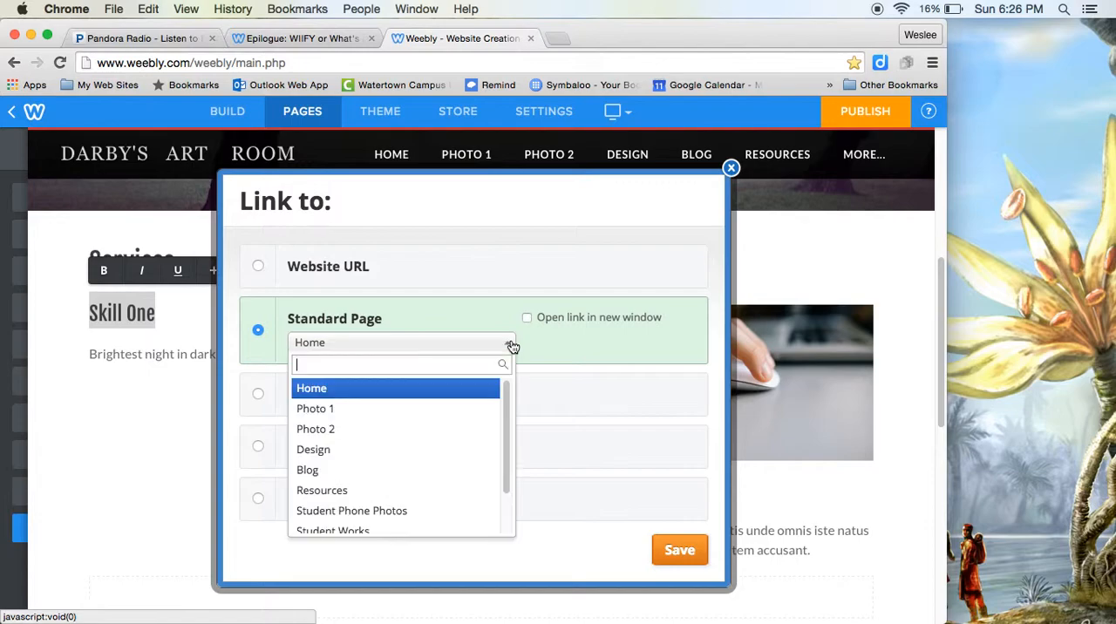
click(564, 367)
click(262, 451)
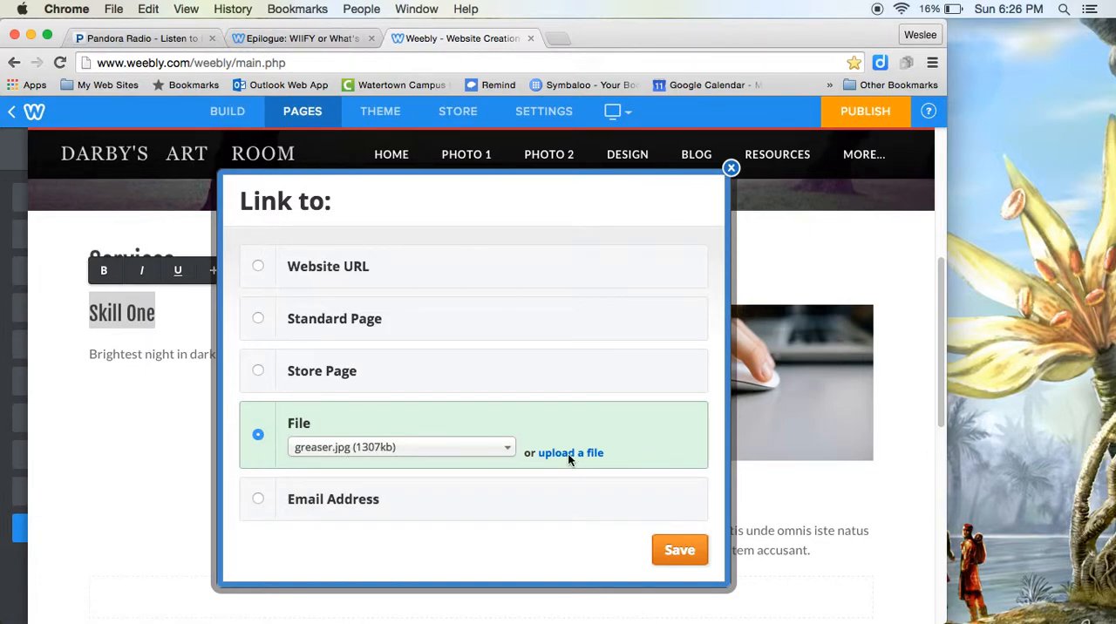
click(262, 501)
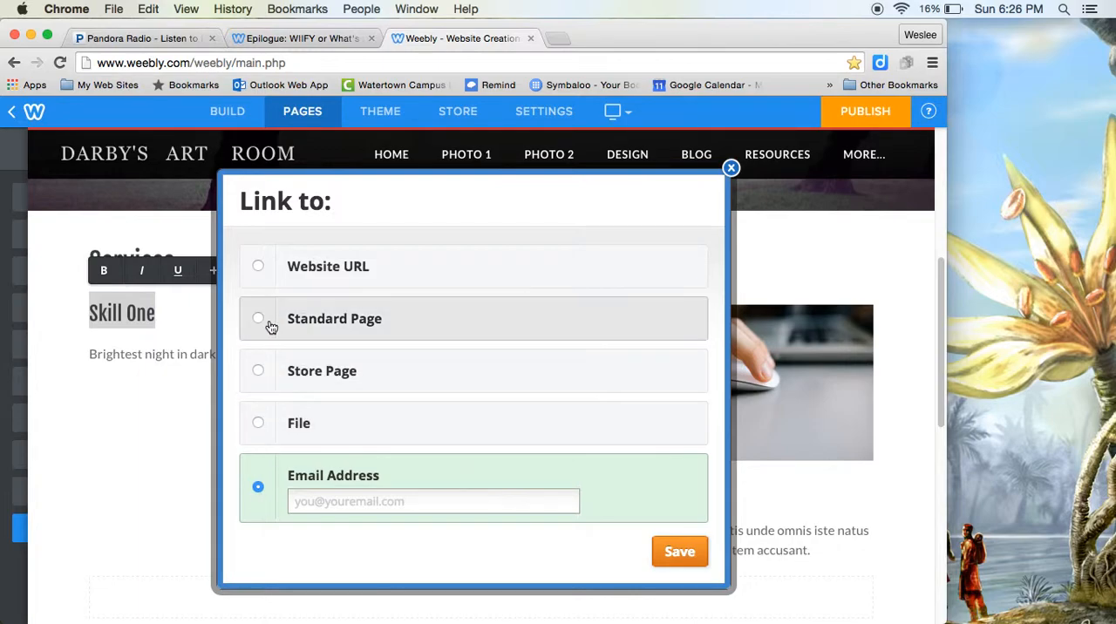
click(259, 271)
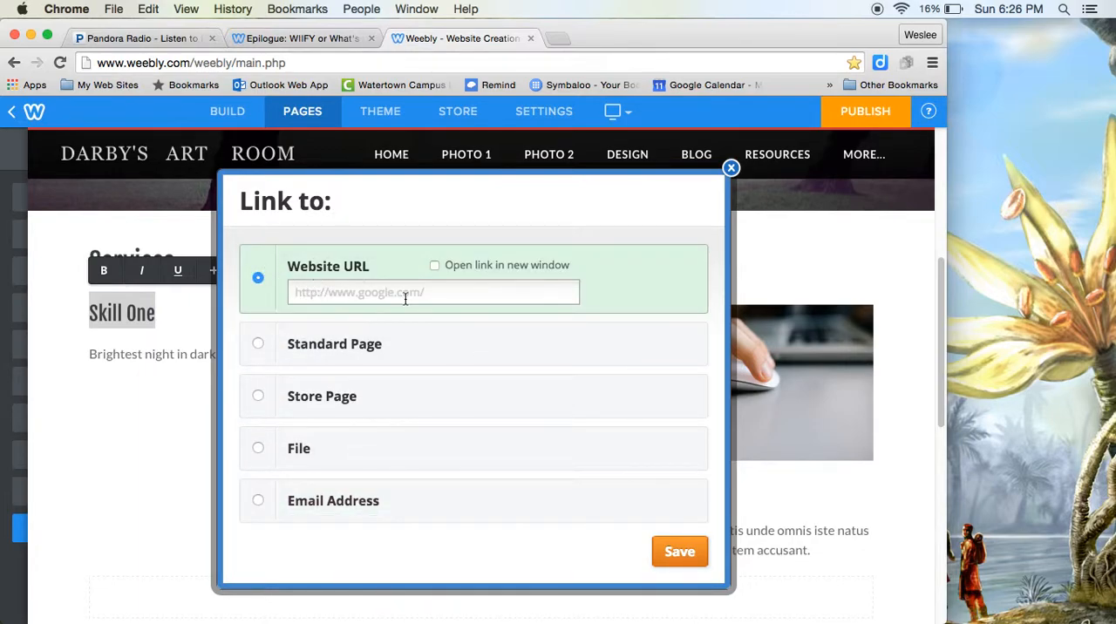
click(731, 169)
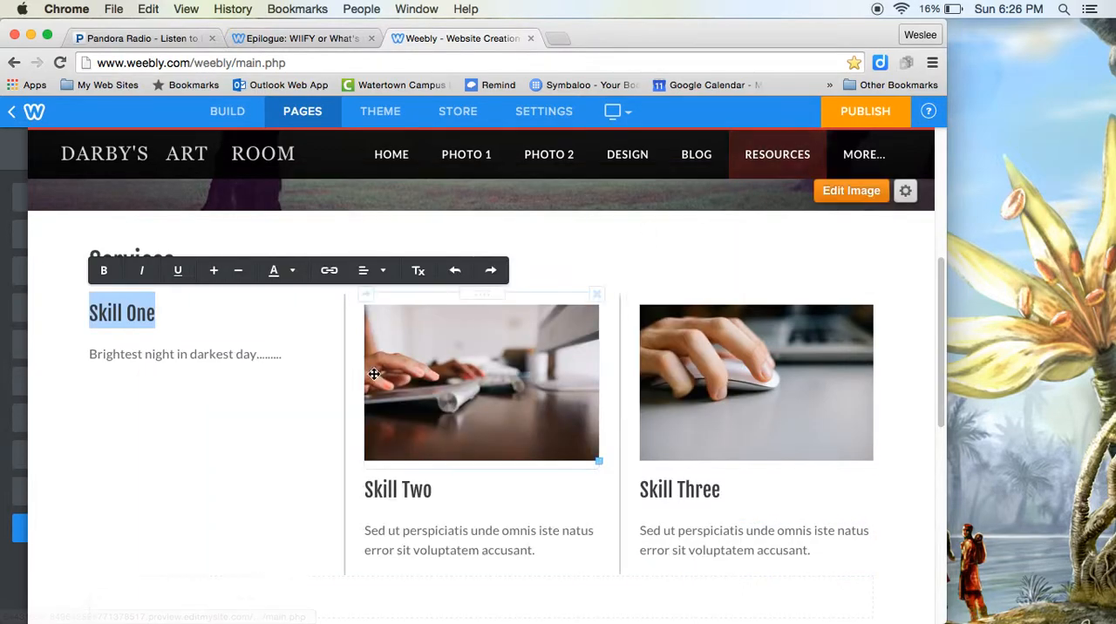
click(275, 427)
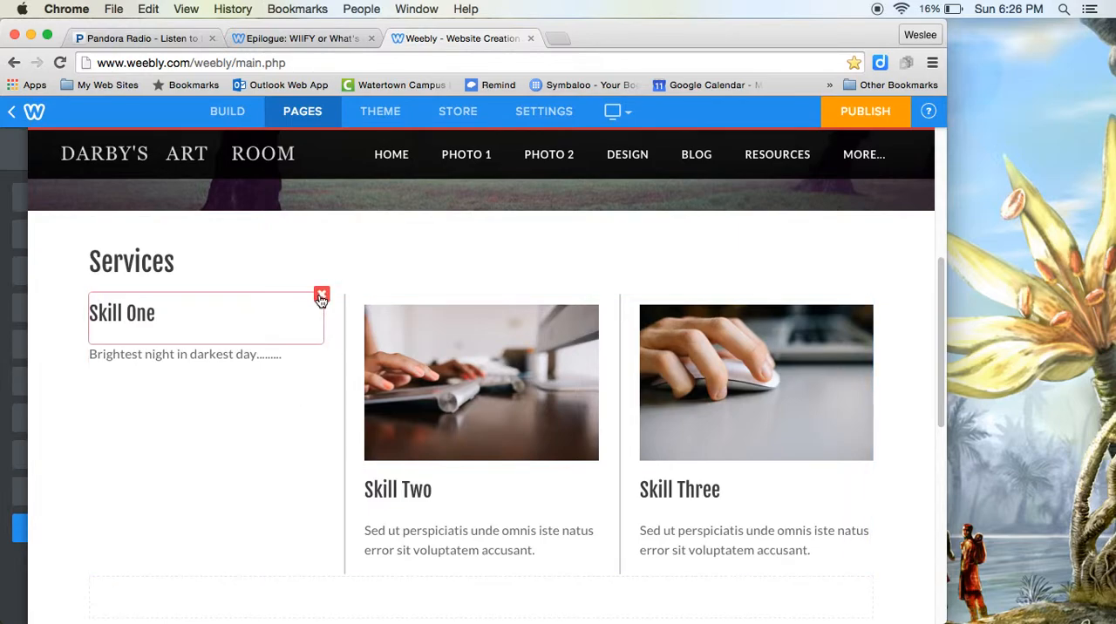
scroll(386, 441, down, 5)
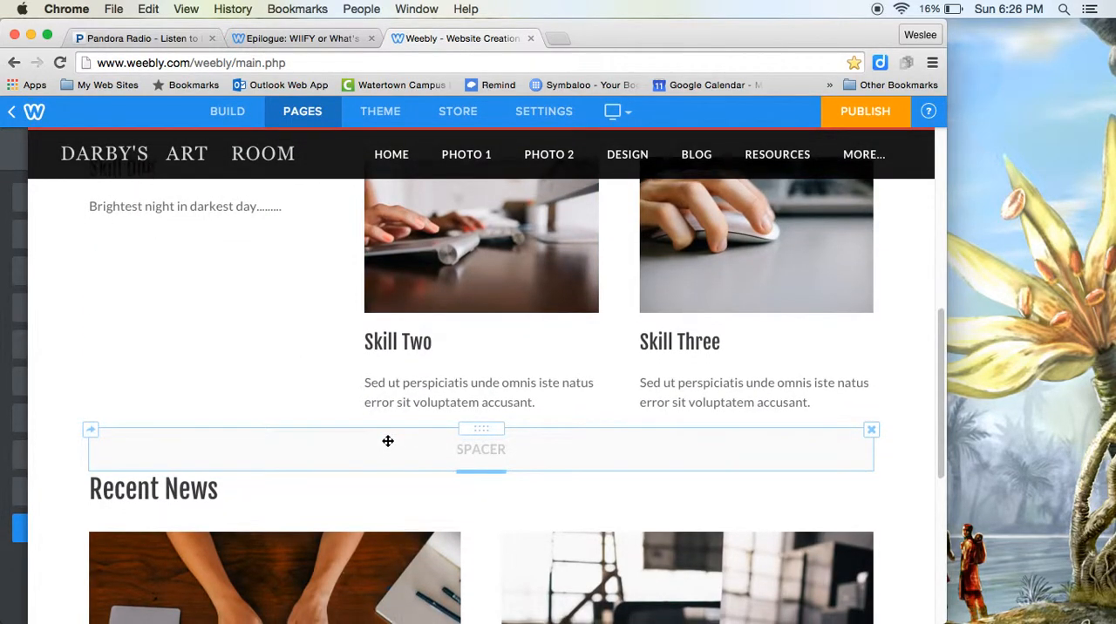
scroll(388, 441, up, 2)
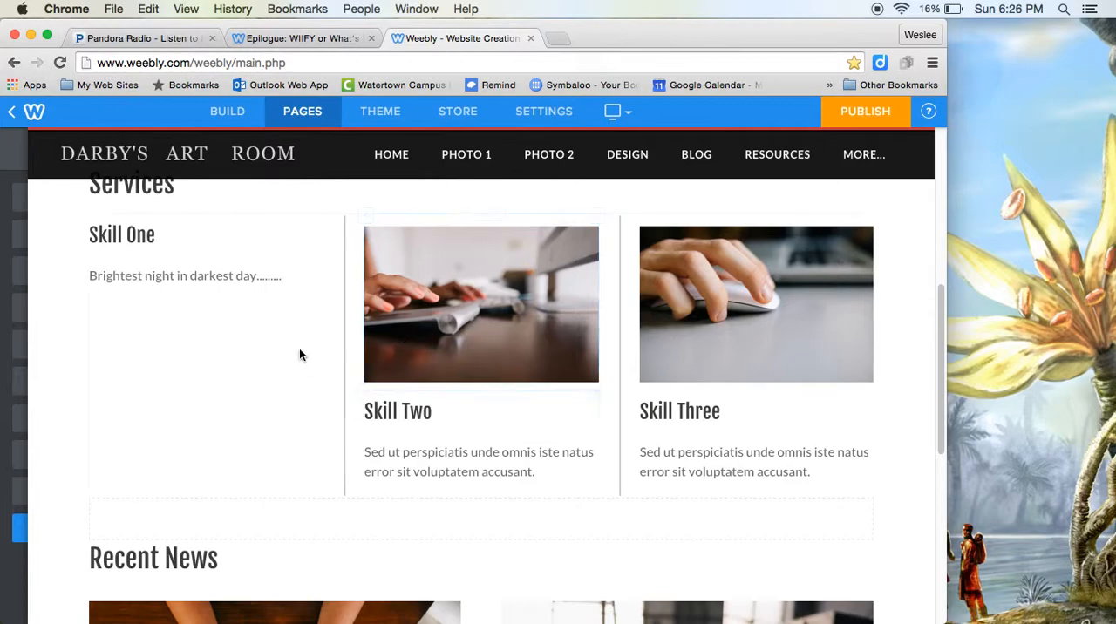
scroll(418, 512, down, 1)
scroll(419, 512, down, 5)
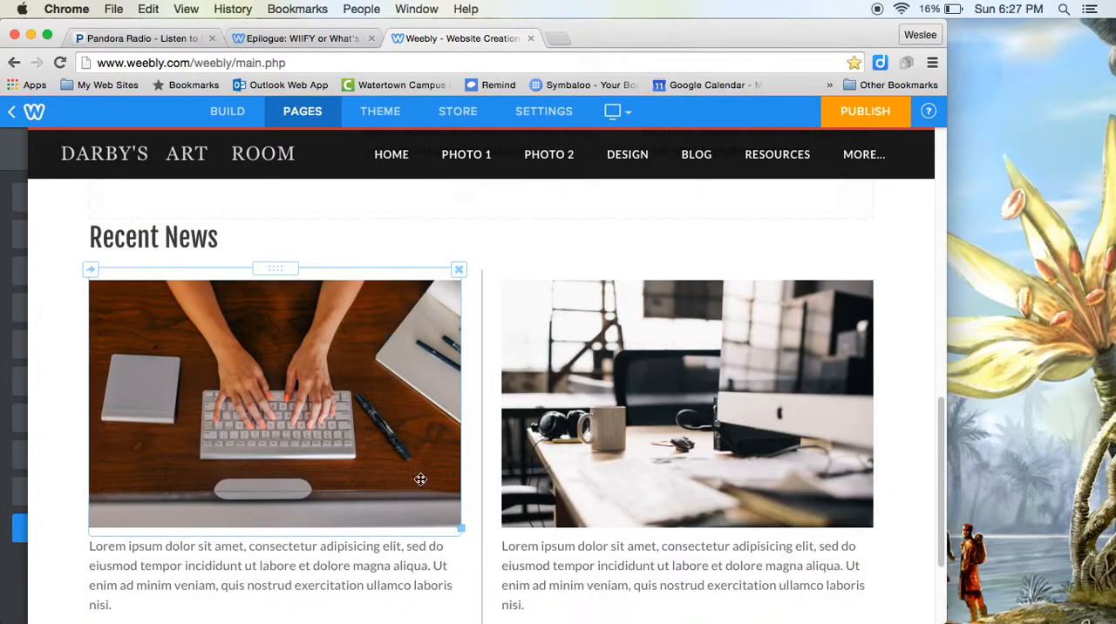
scroll(137, 386, up, 6)
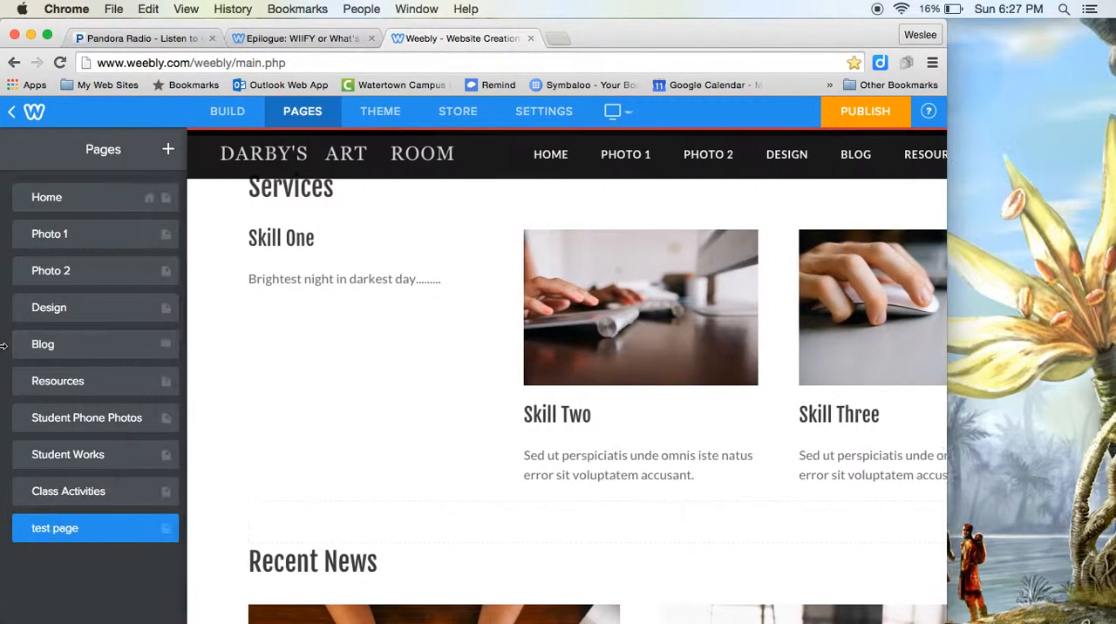
Step: Add an empty image element in the middle column, directly below the Skill Two paragraph
click(233, 113)
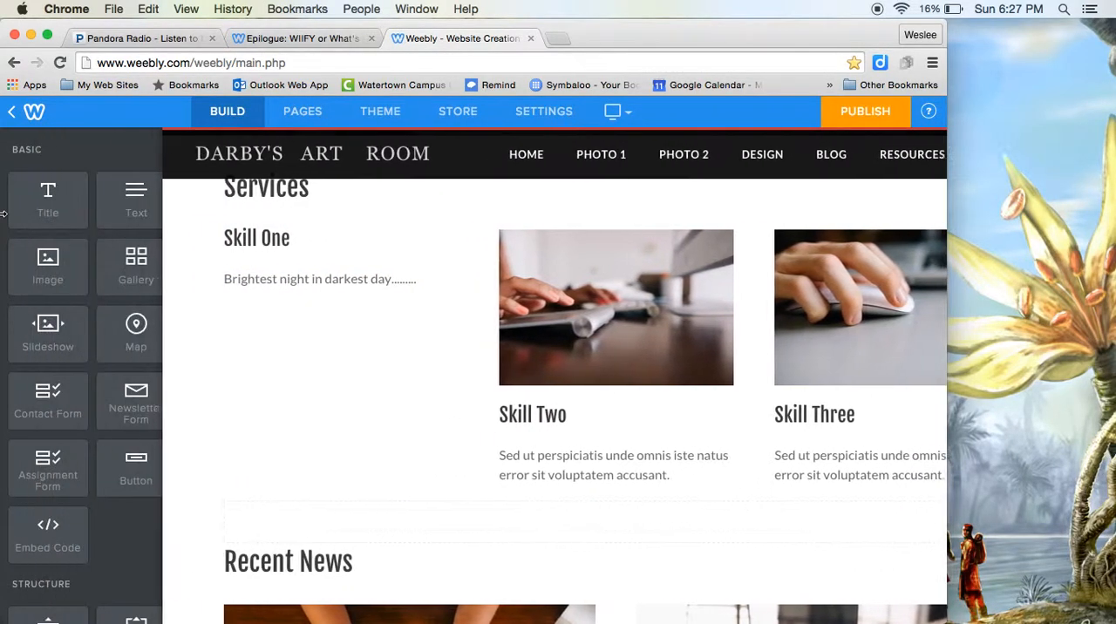
drag(61, 266, 486, 515)
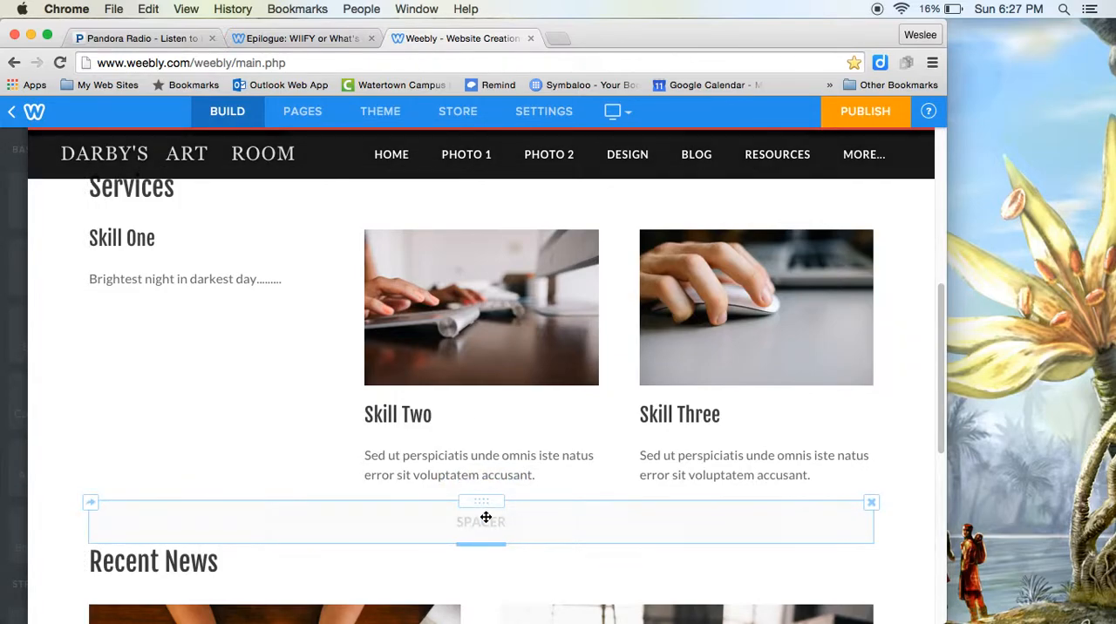
scroll(497, 488, down, 3)
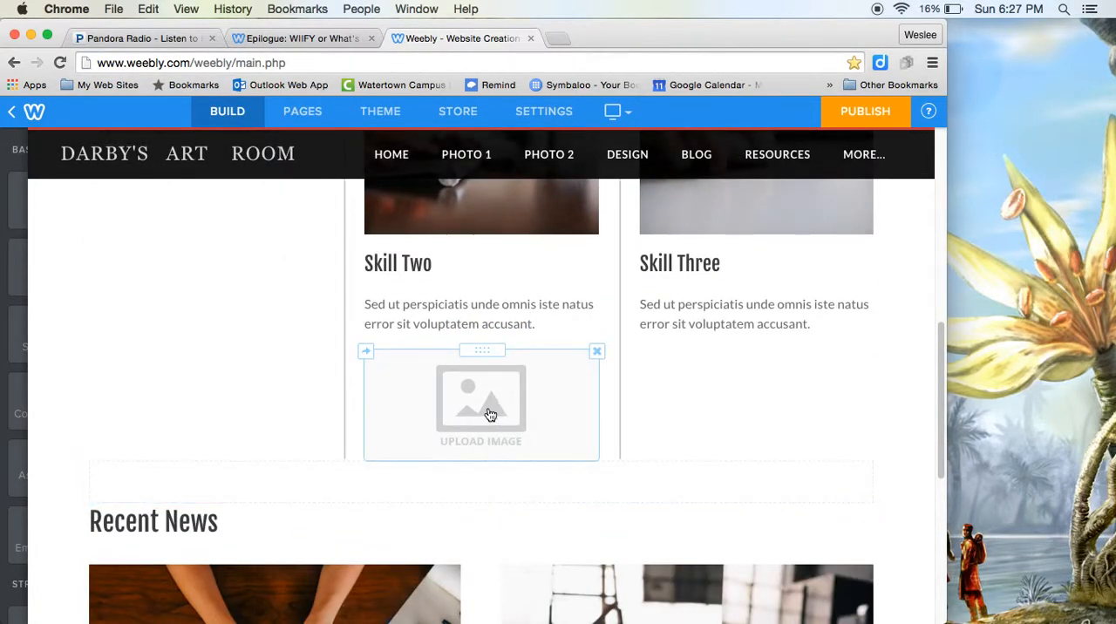
scroll(479, 439, down, 2)
scroll(479, 434, up, 1)
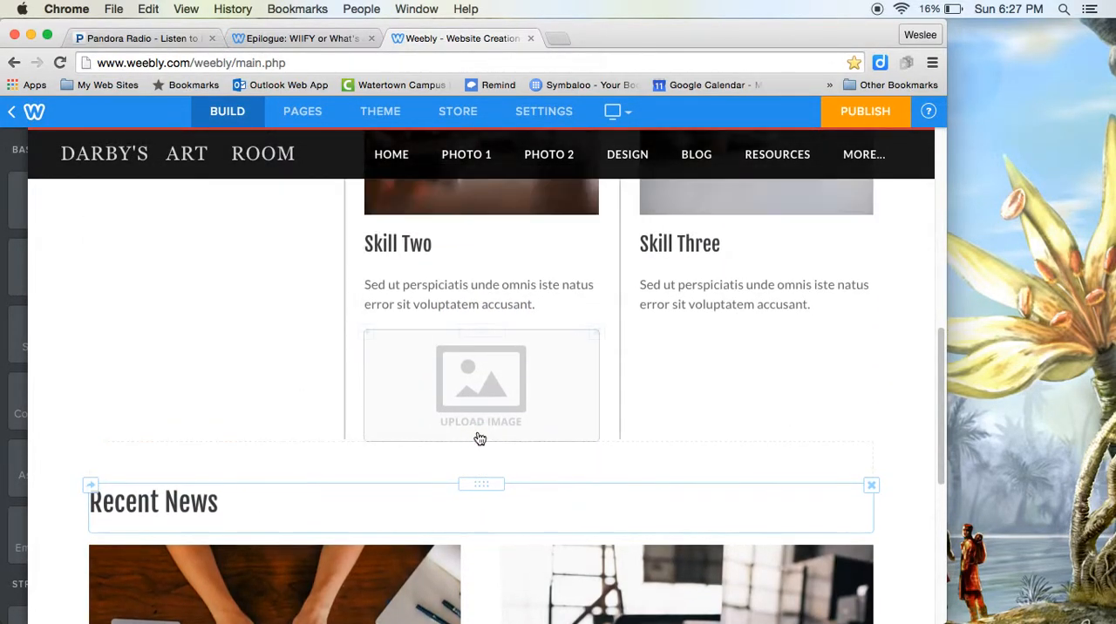
Step: Add a full-width empty image element below the two Recent News columns, just above the footer
scroll(479, 436, down, 5)
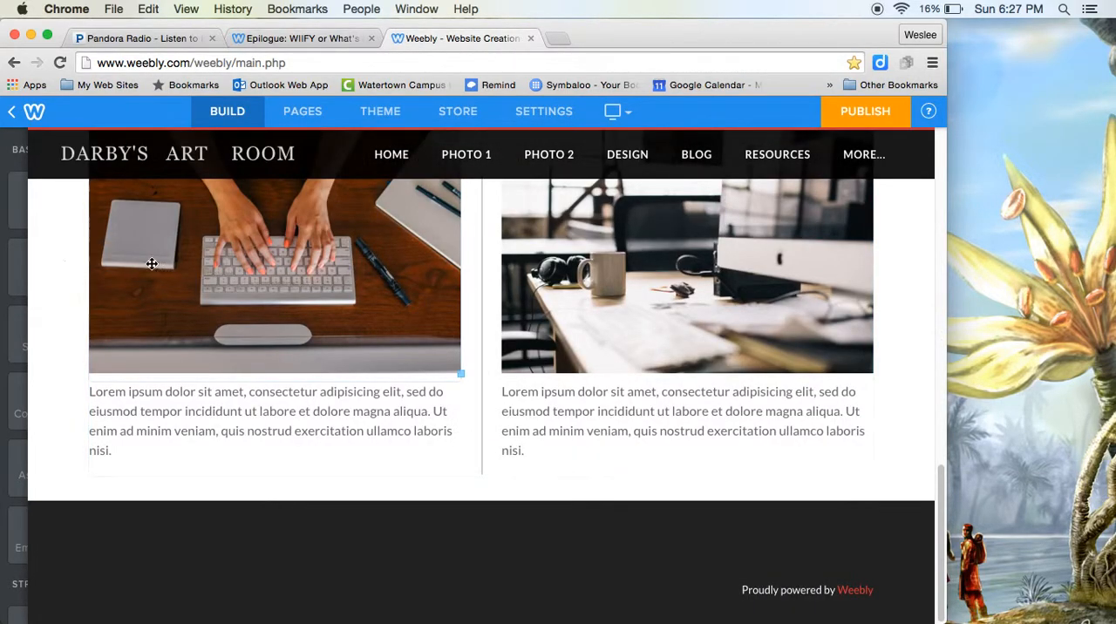
mouse_move(13, 224)
drag(82, 280, 467, 512)
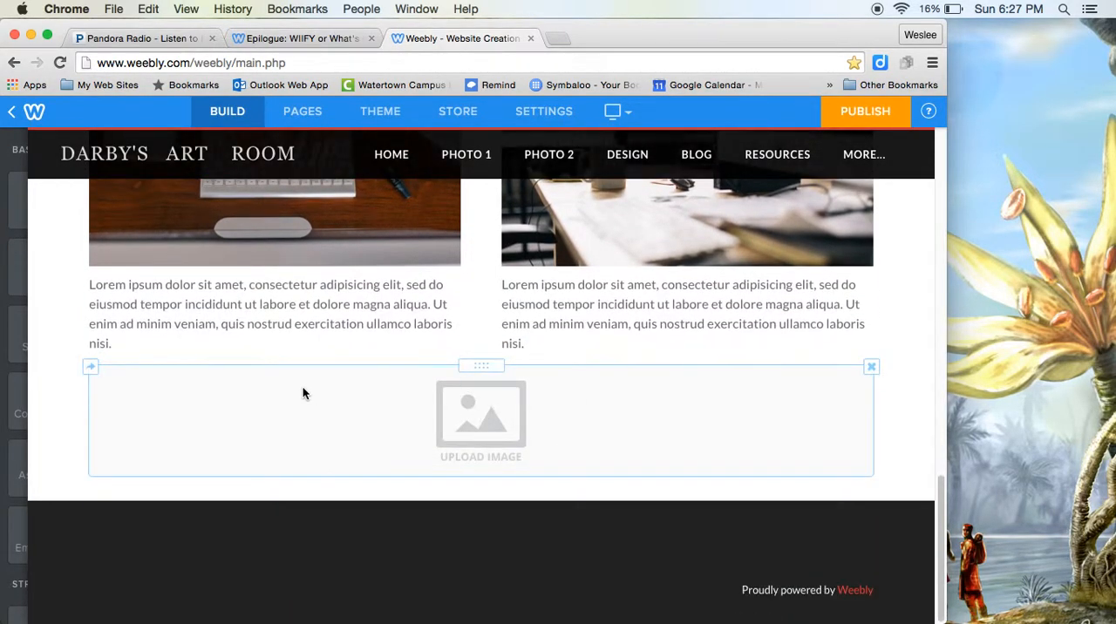
Step: Add a button below the first Recent News paragraph and set its text to "I'm a button"
mouse_move(27, 347)
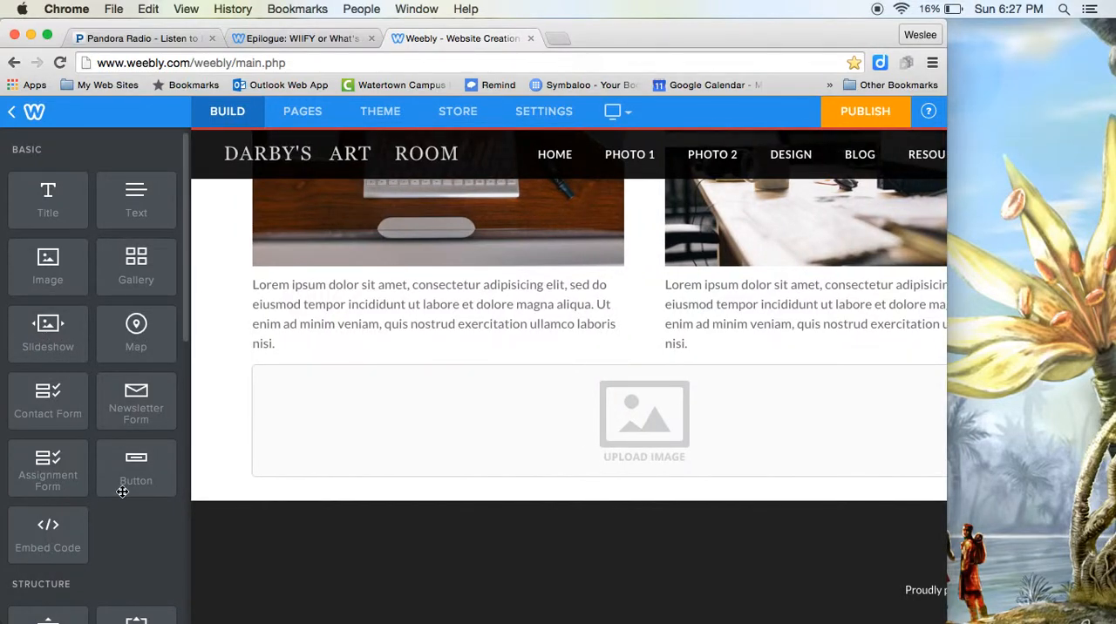
drag(122, 492, 232, 375)
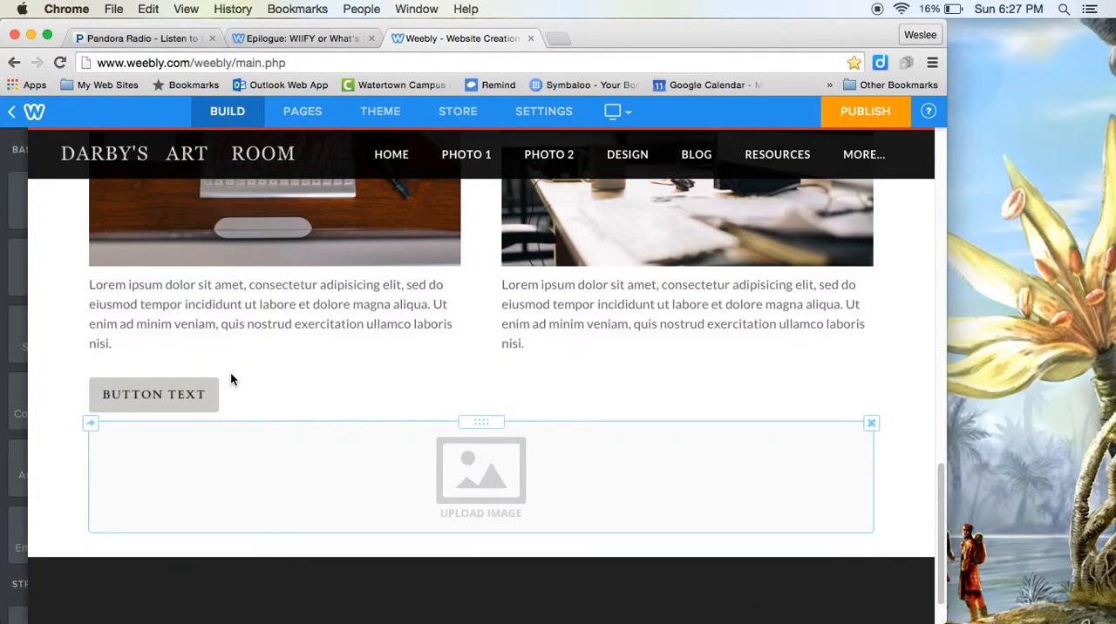
click(212, 402)
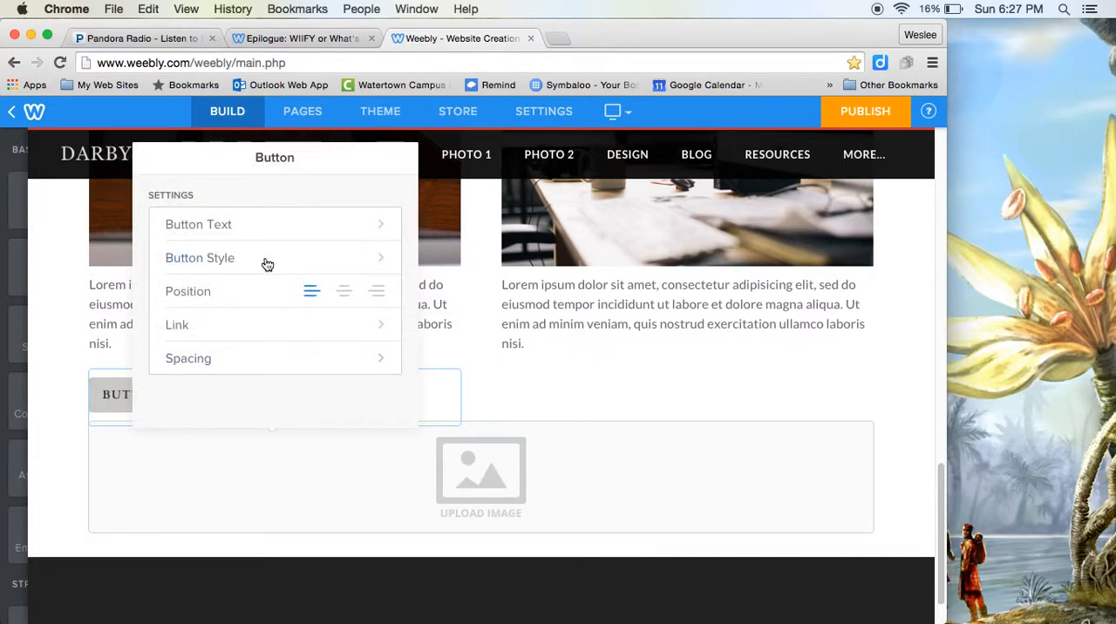
click(262, 224)
drag(259, 218, 151, 223)
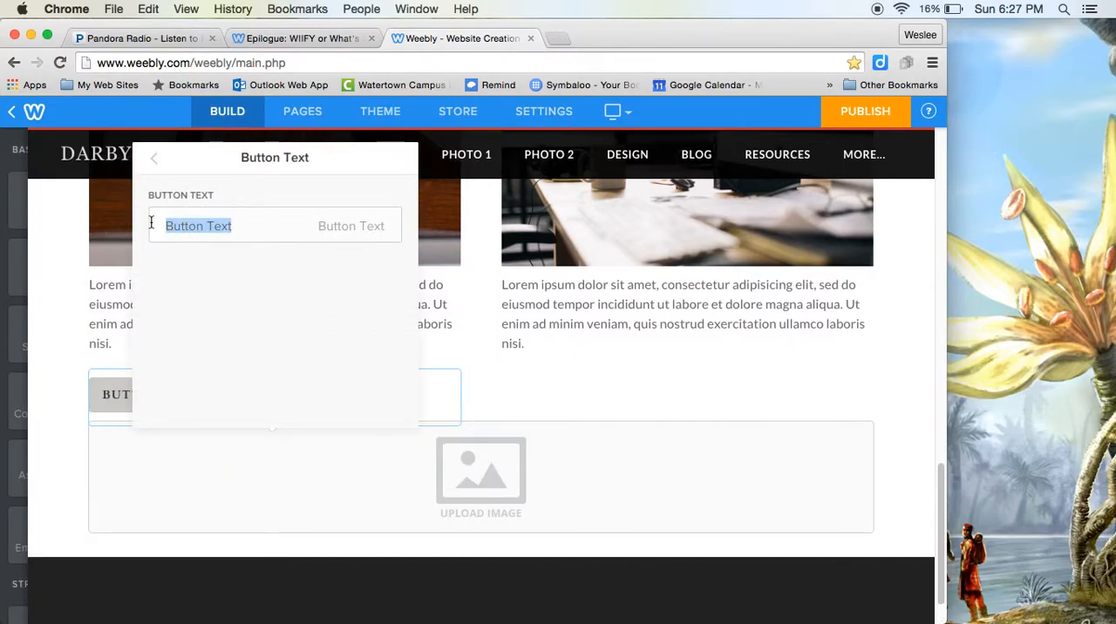
key(BackSpace)
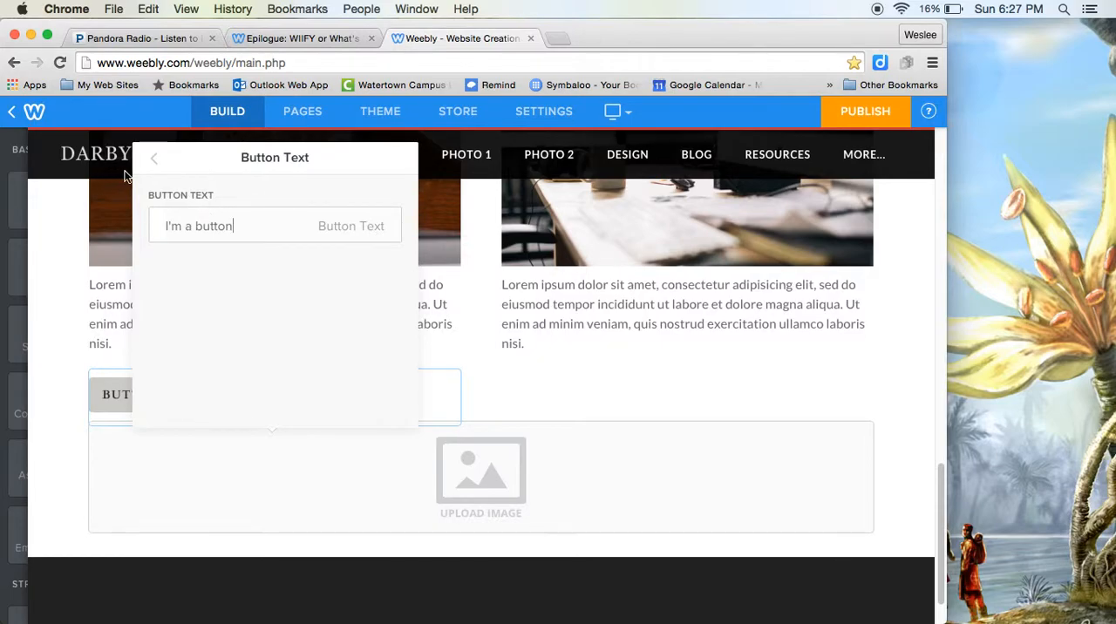
click(154, 161)
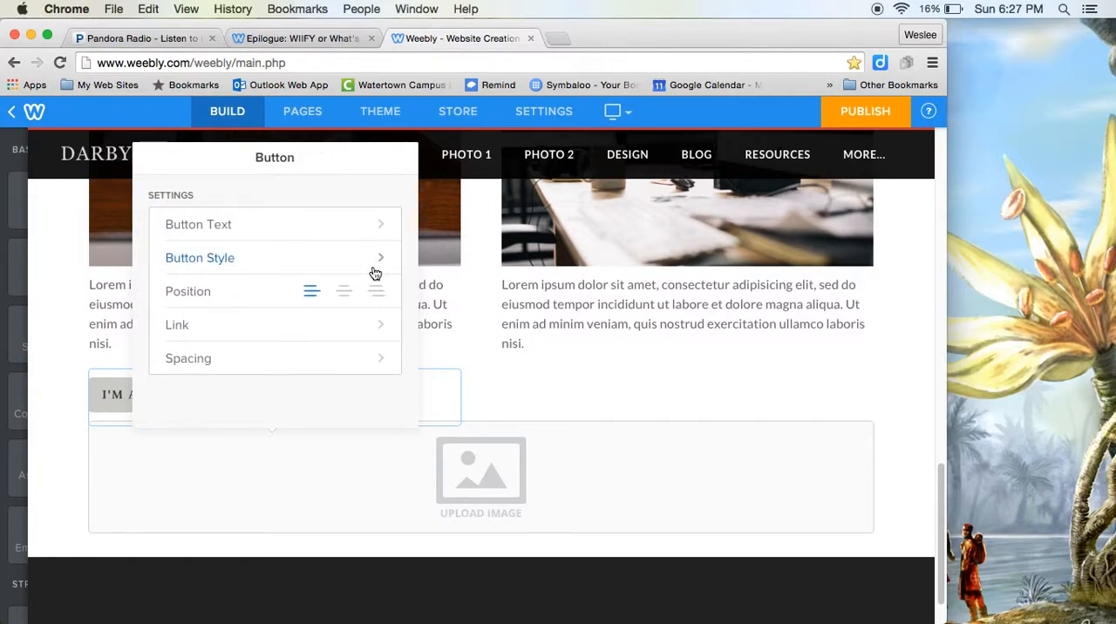
click(344, 228)
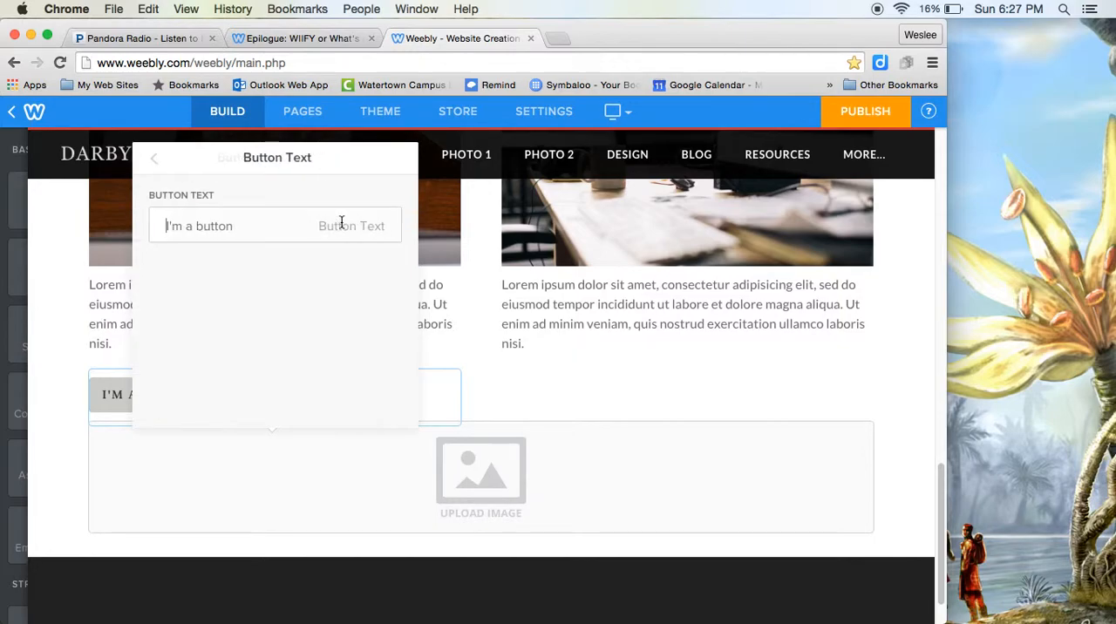
click(154, 163)
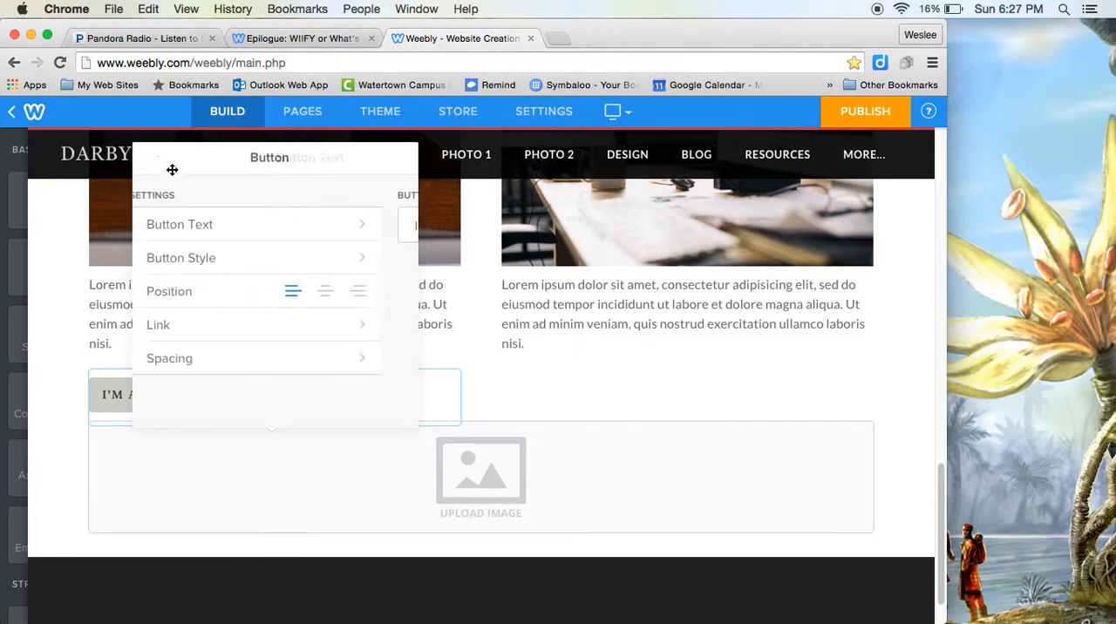
Step: Apply the small red button style to the new button
click(268, 261)
scroll(275, 332, down, 3)
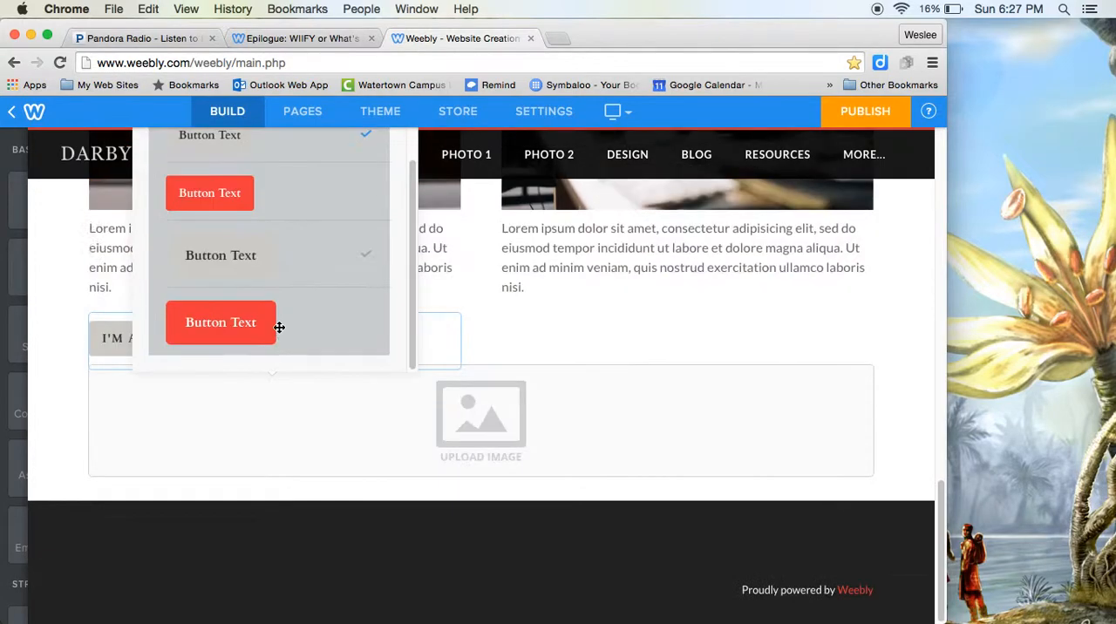
click(228, 434)
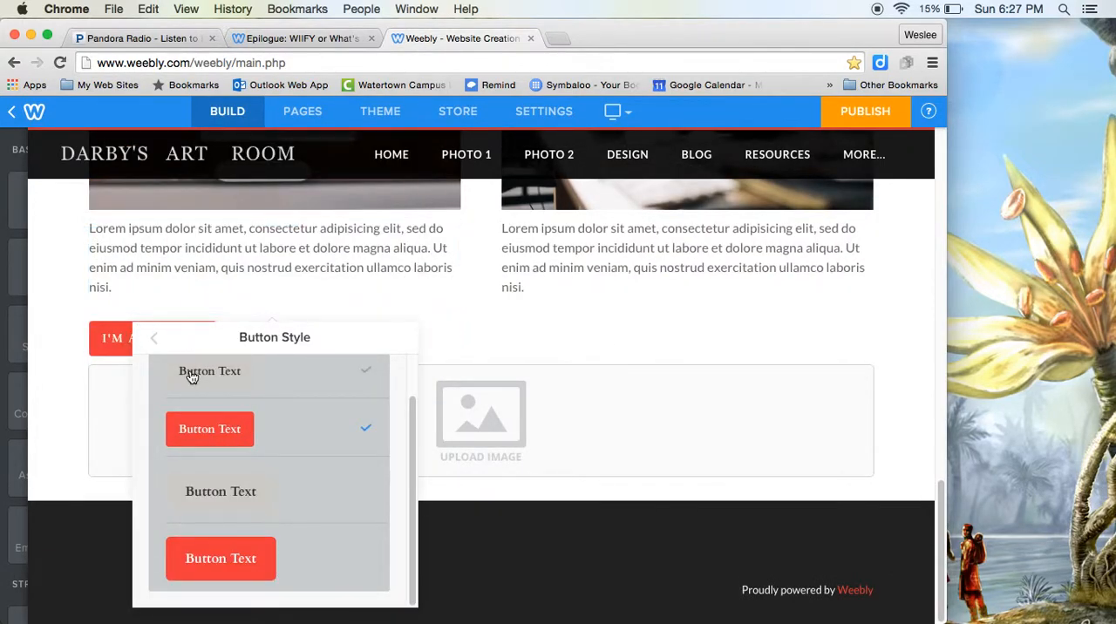
click(193, 375)
click(202, 431)
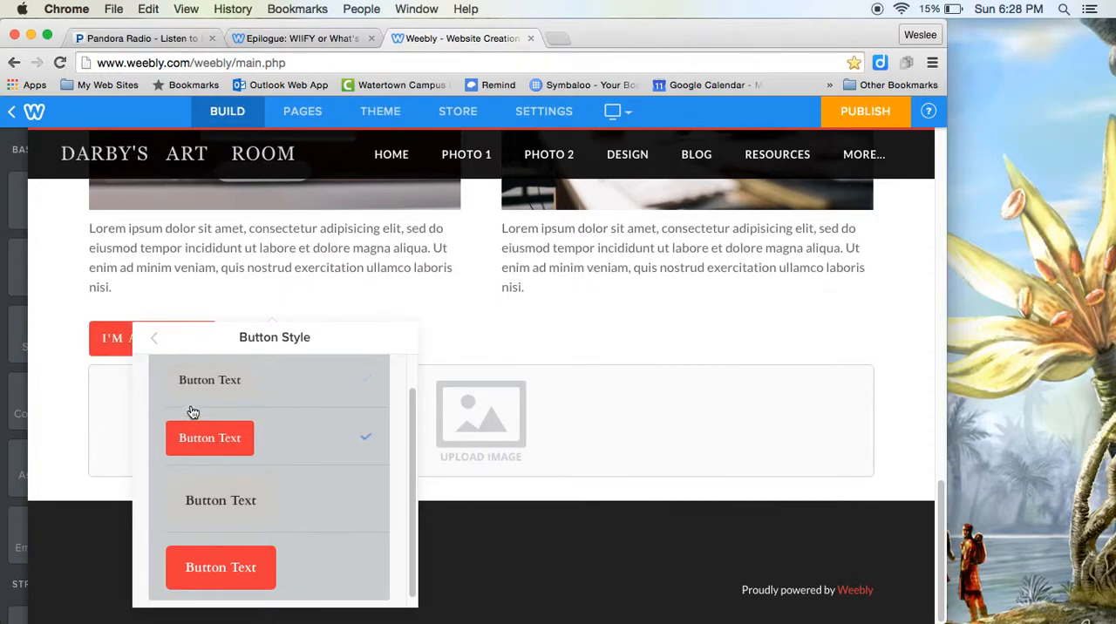
Step: Link the button to the standard page Photo 1, save the link and leave the button settings
click(158, 339)
click(178, 505)
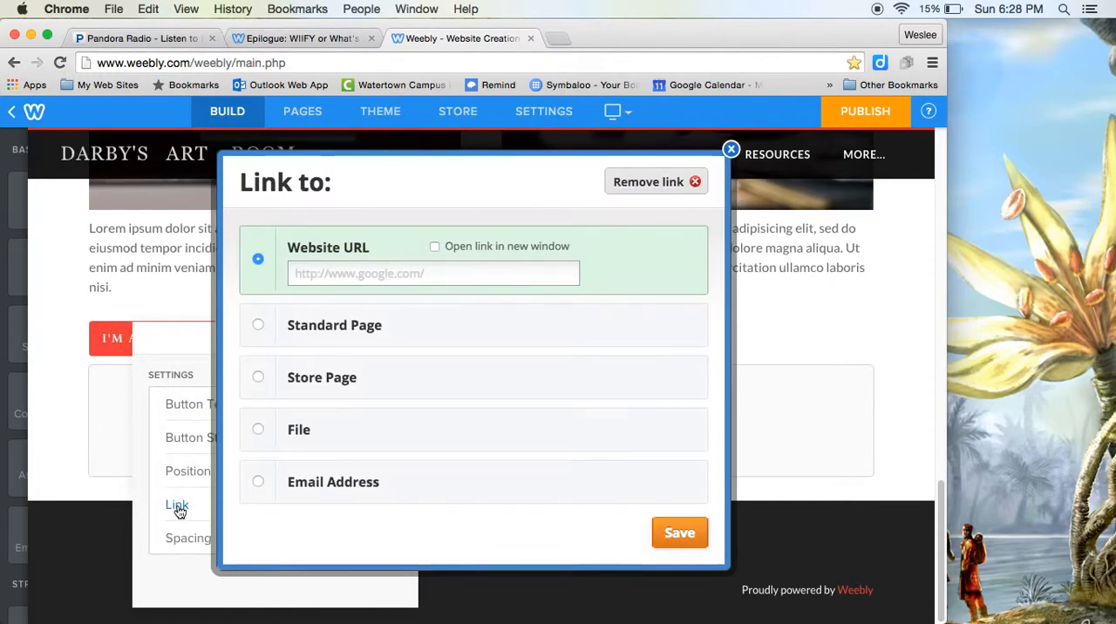
click(345, 277)
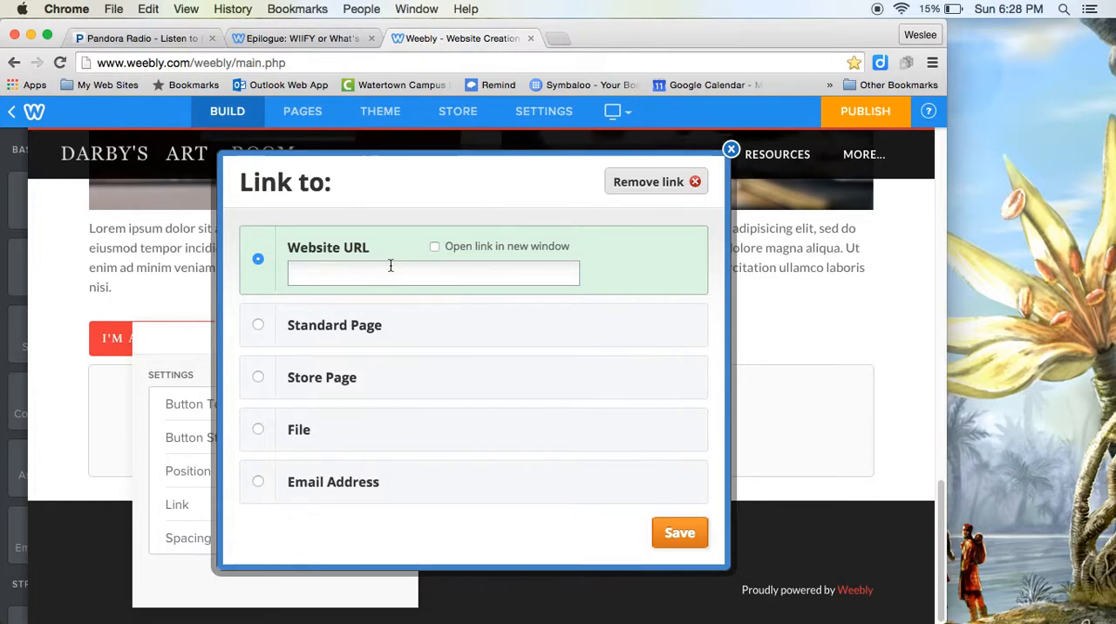
click(260, 324)
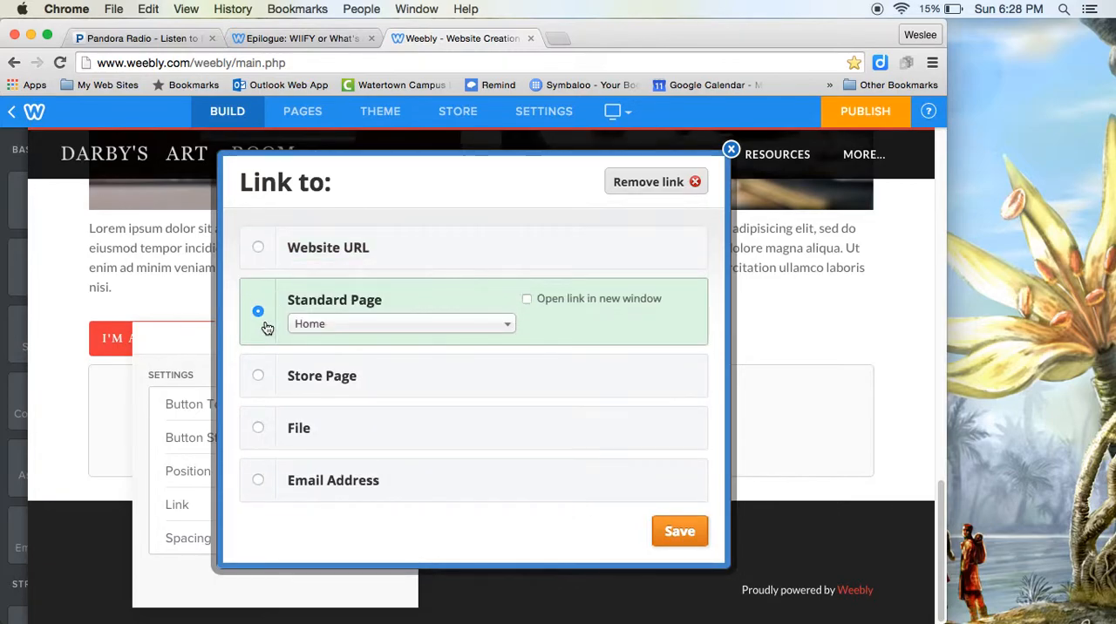
click(428, 326)
click(347, 393)
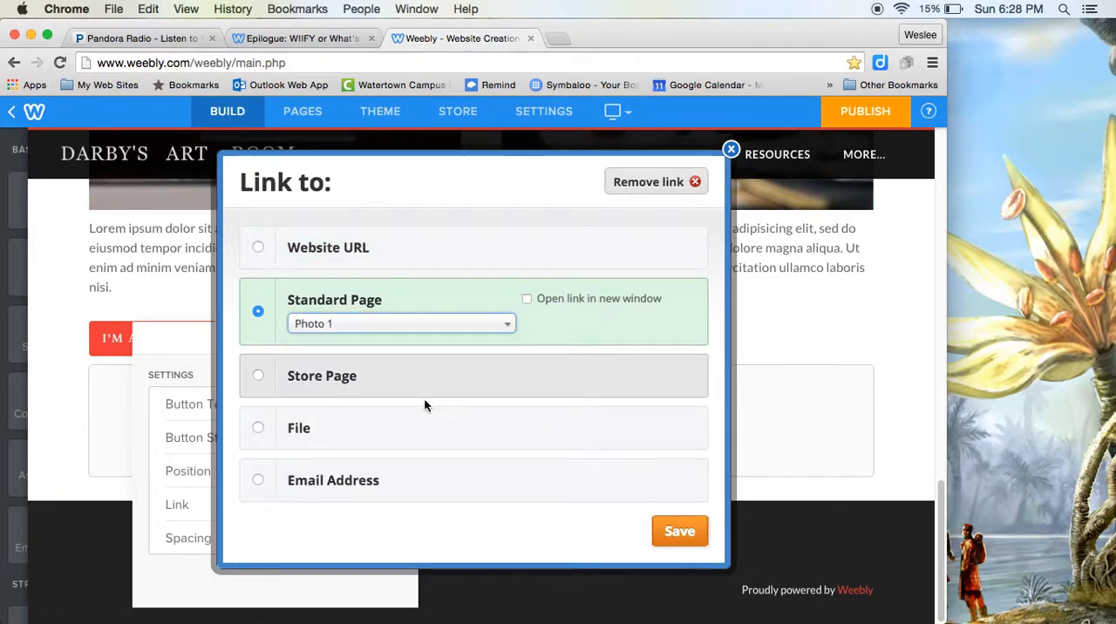
click(679, 532)
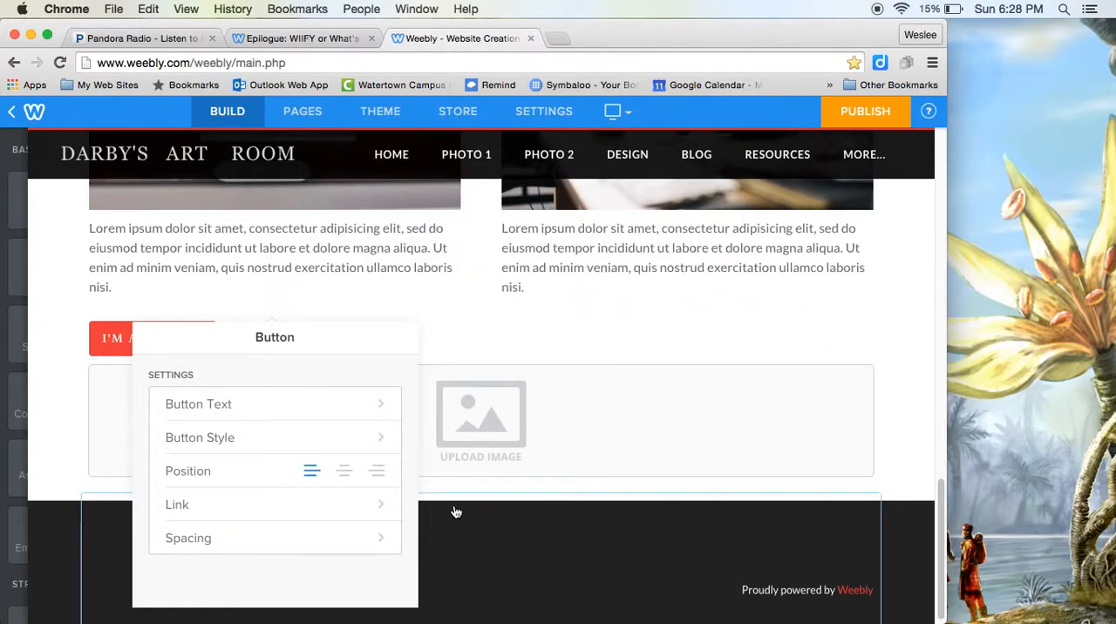
click(330, 310)
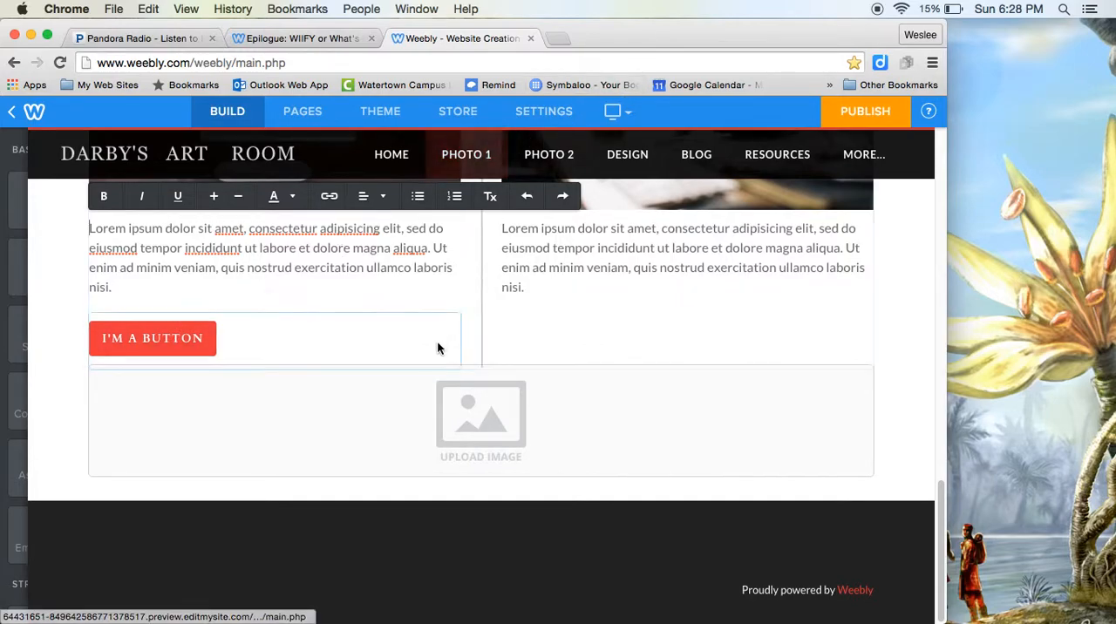
Step: Examine the available page elements in the Basic, Structure, Media, Commerce and More groups
mouse_move(12, 353)
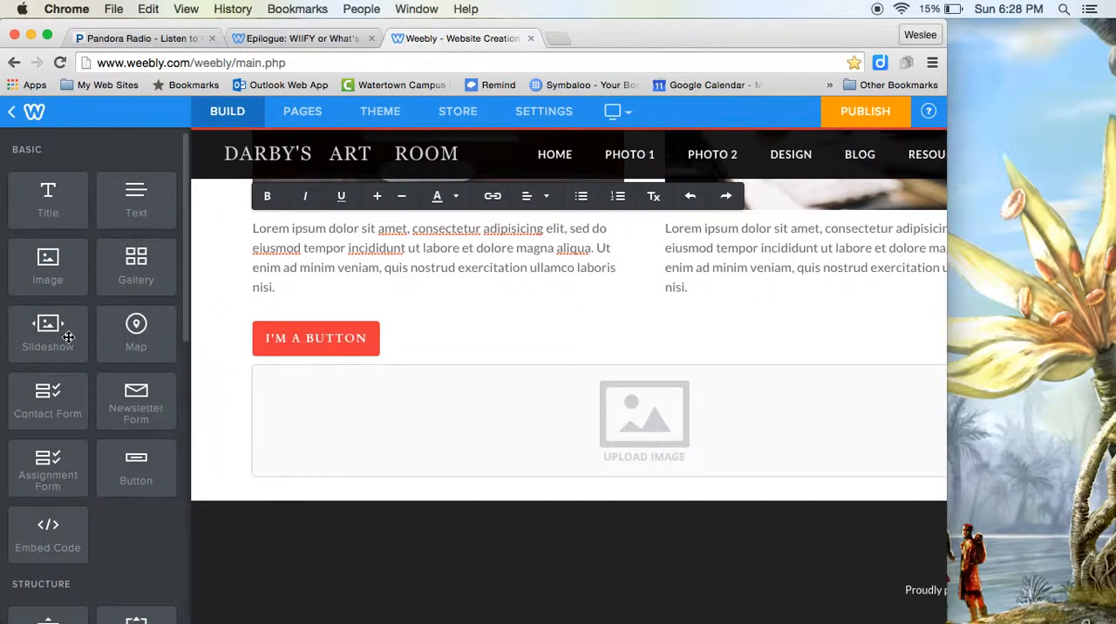
scroll(128, 422, down, 5)
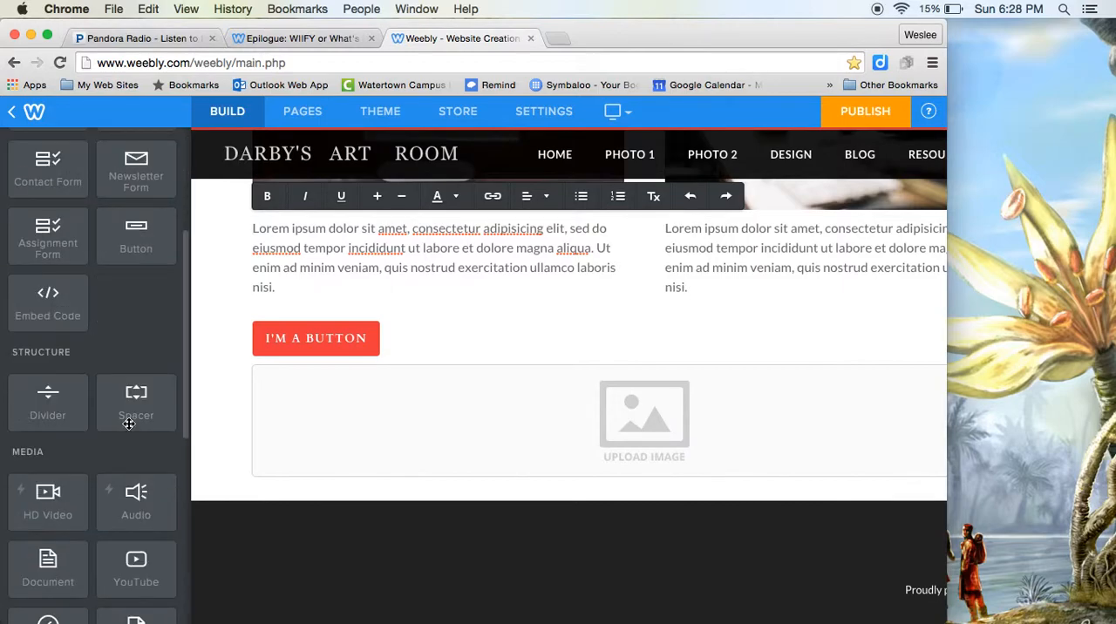
scroll(56, 412, down, 2)
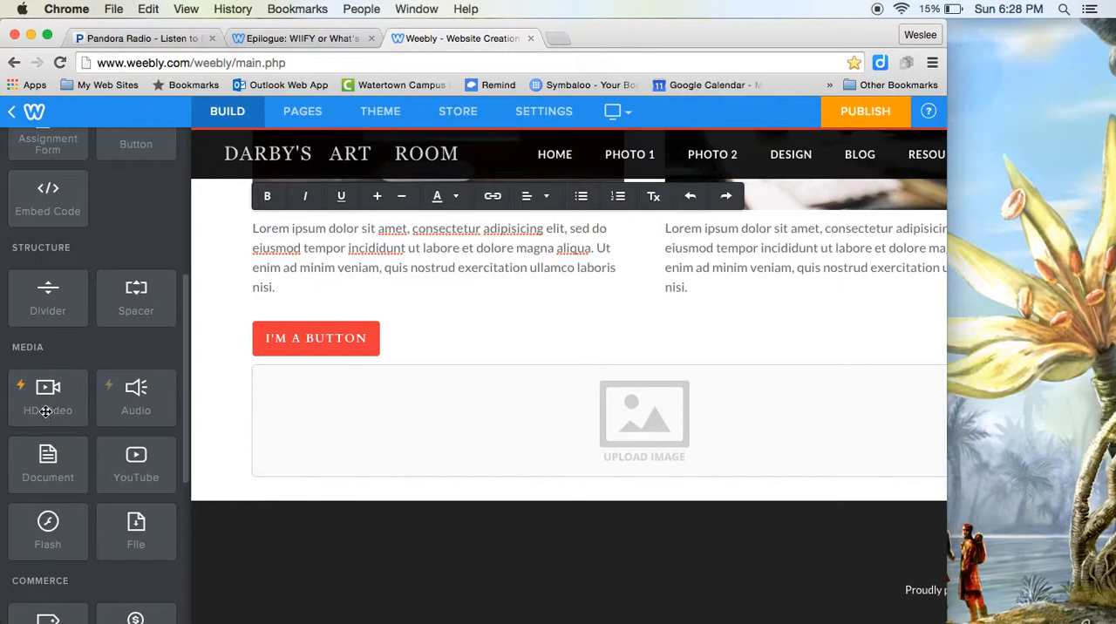
scroll(48, 402, down, 2)
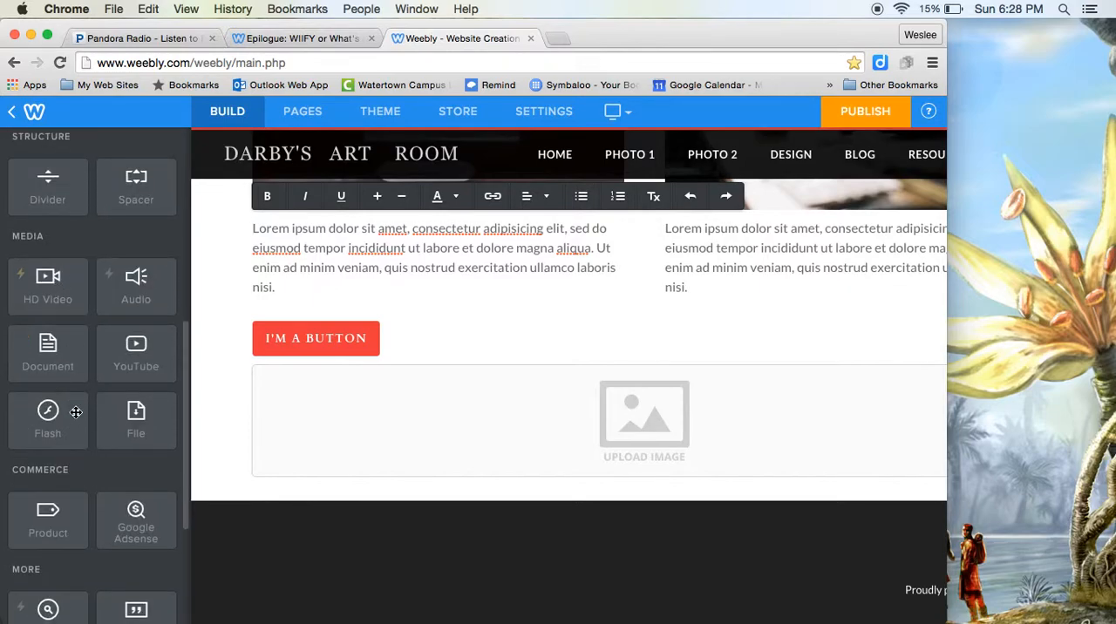
scroll(76, 412, down, 4)
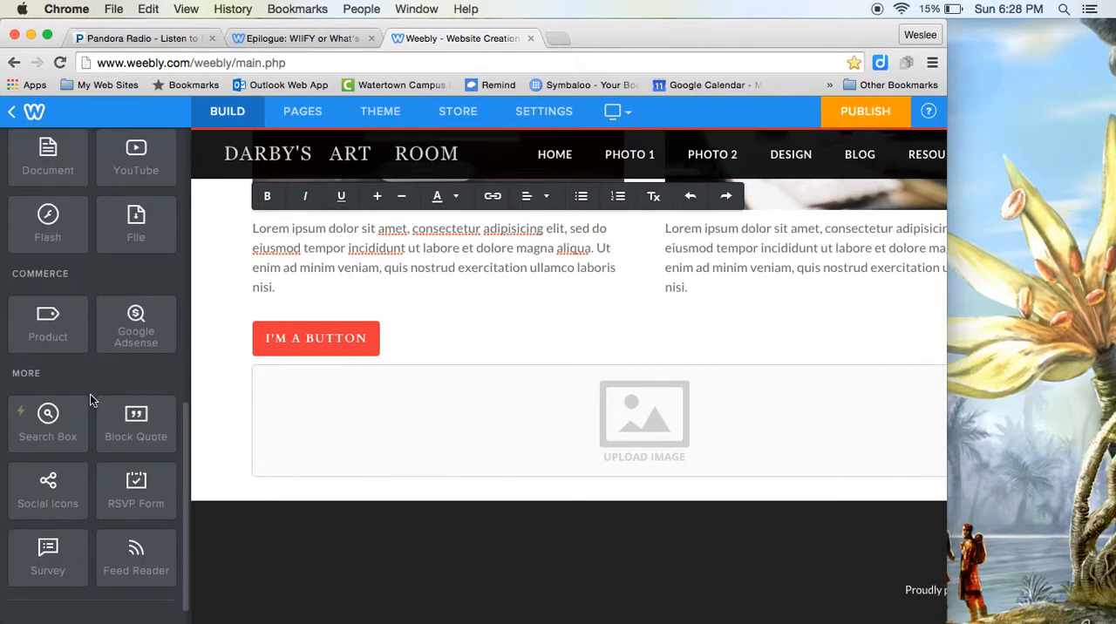
scroll(96, 403, up, 2)
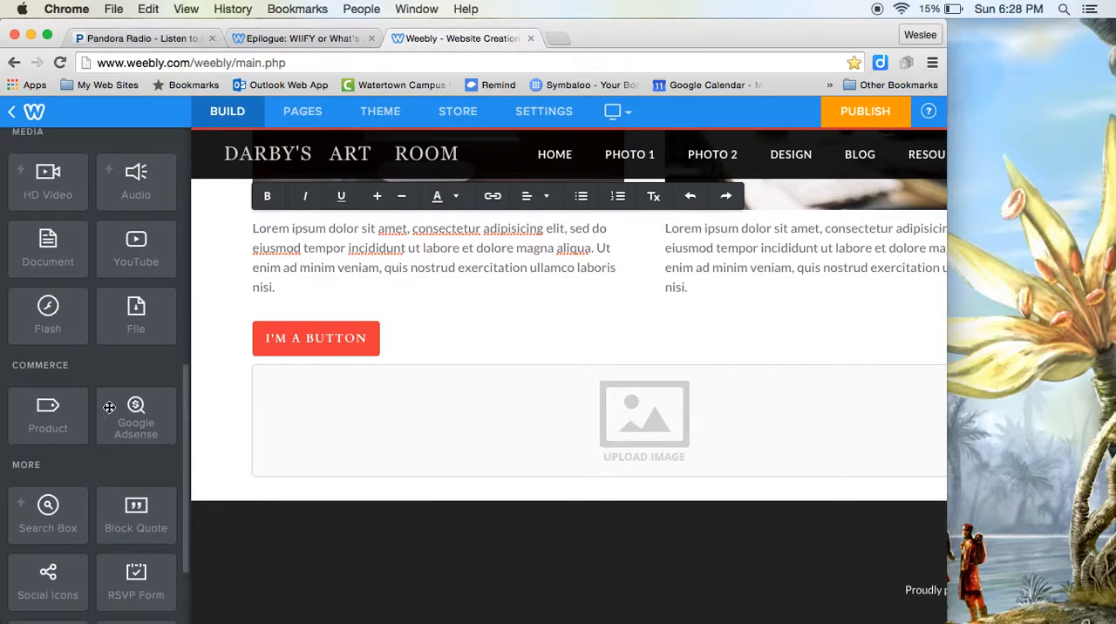
scroll(122, 266, up, 6)
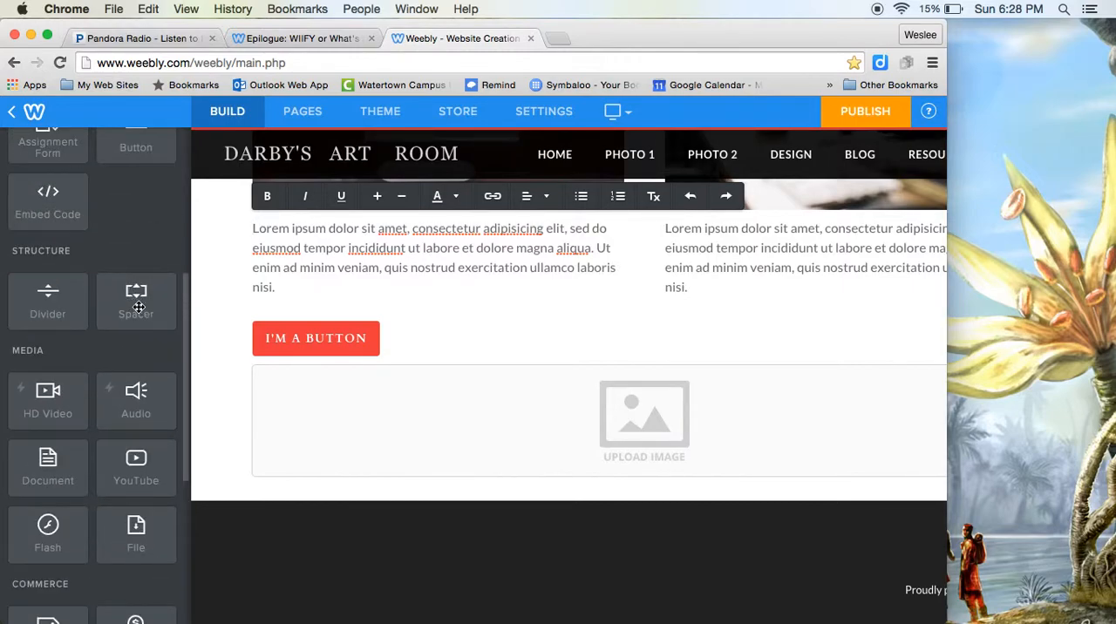
scroll(97, 284, up, 2)
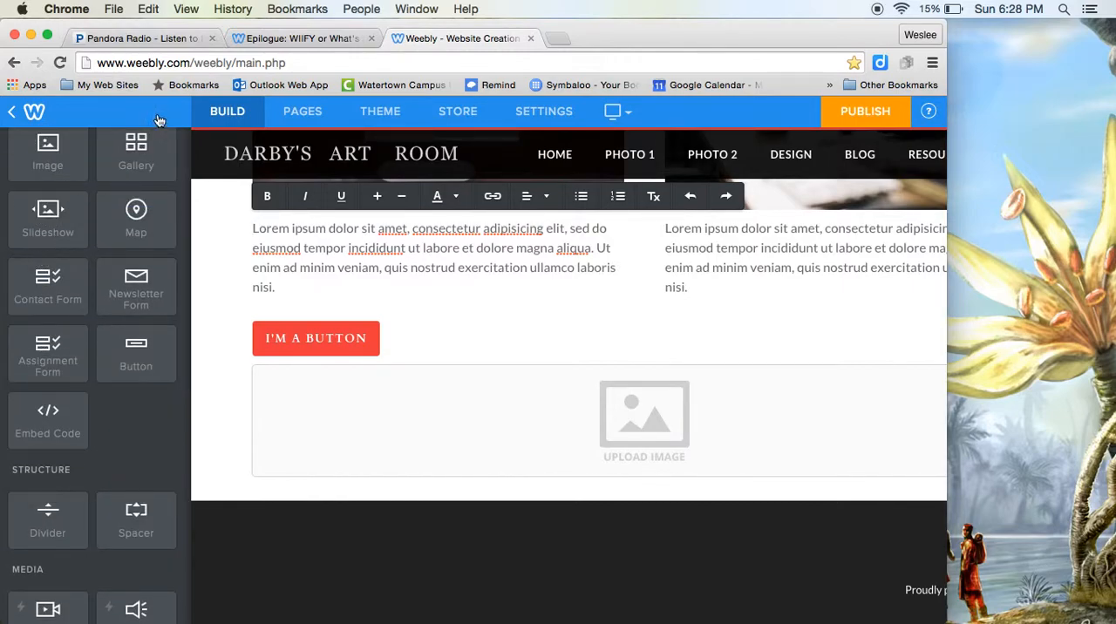
Step: View the style choices for a new slideshow element above the empty full-width image, and leave them without adding the slideshow
drag(35, 223, 443, 396)
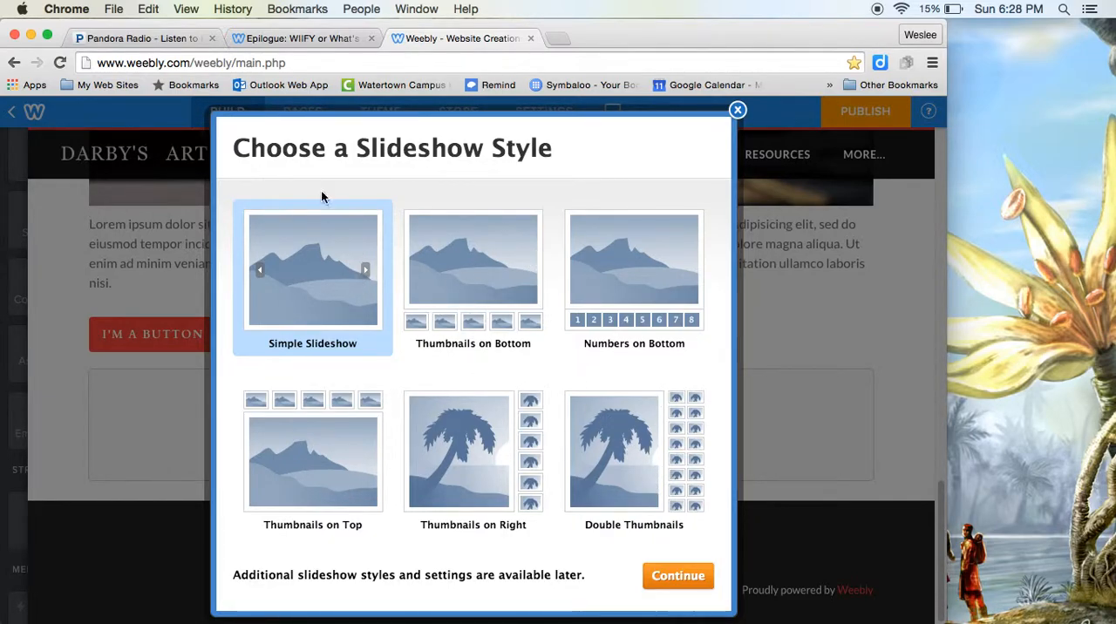
click(737, 112)
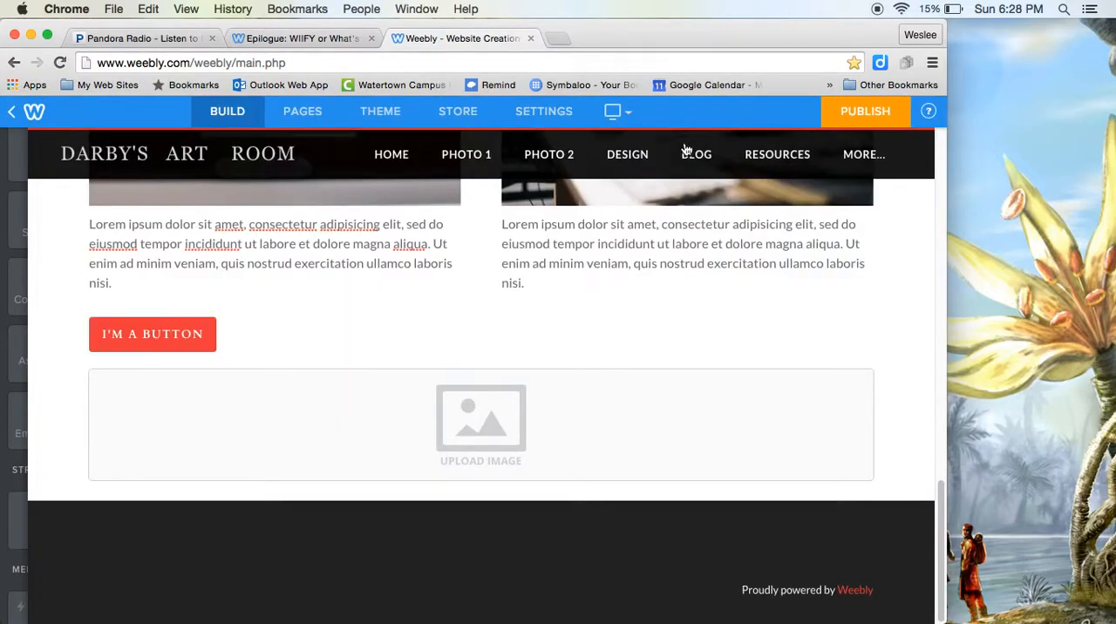
scroll(699, 314, up, 10)
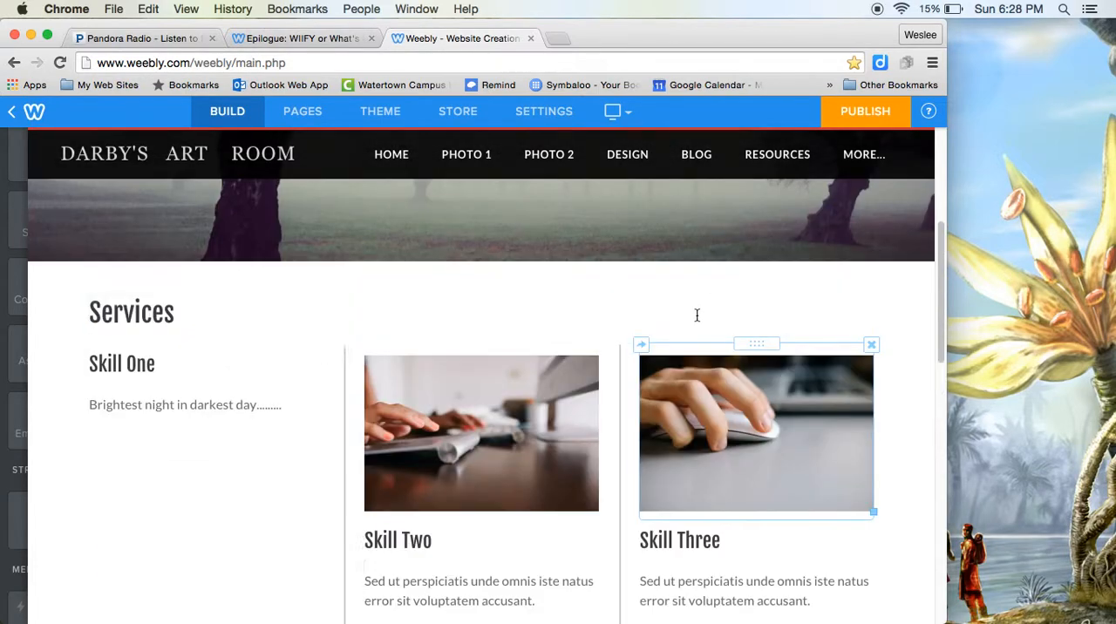
scroll(226, 299, up, 5)
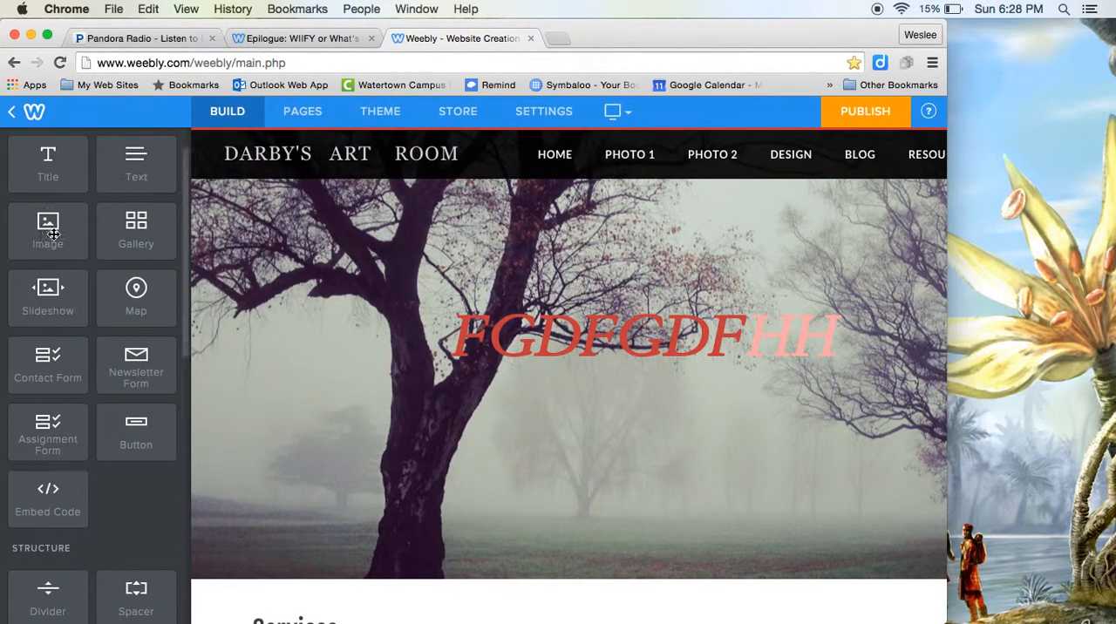
Step: Look through the remaining page elements and view the site's theme options
scroll(121, 275, down, 4)
scroll(123, 279, down, 10)
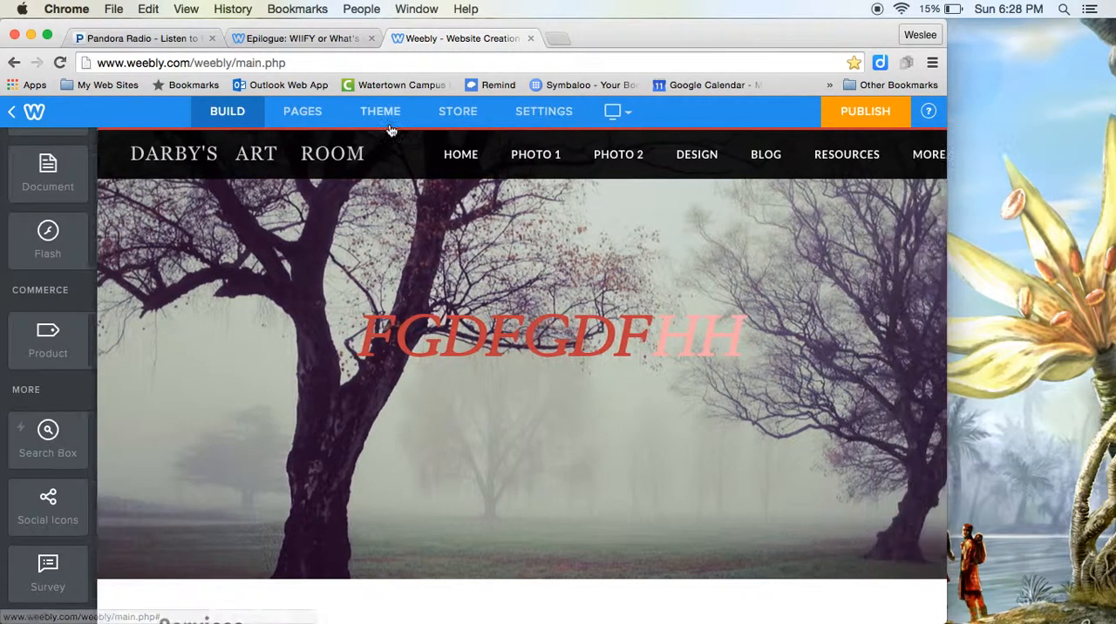
click(383, 114)
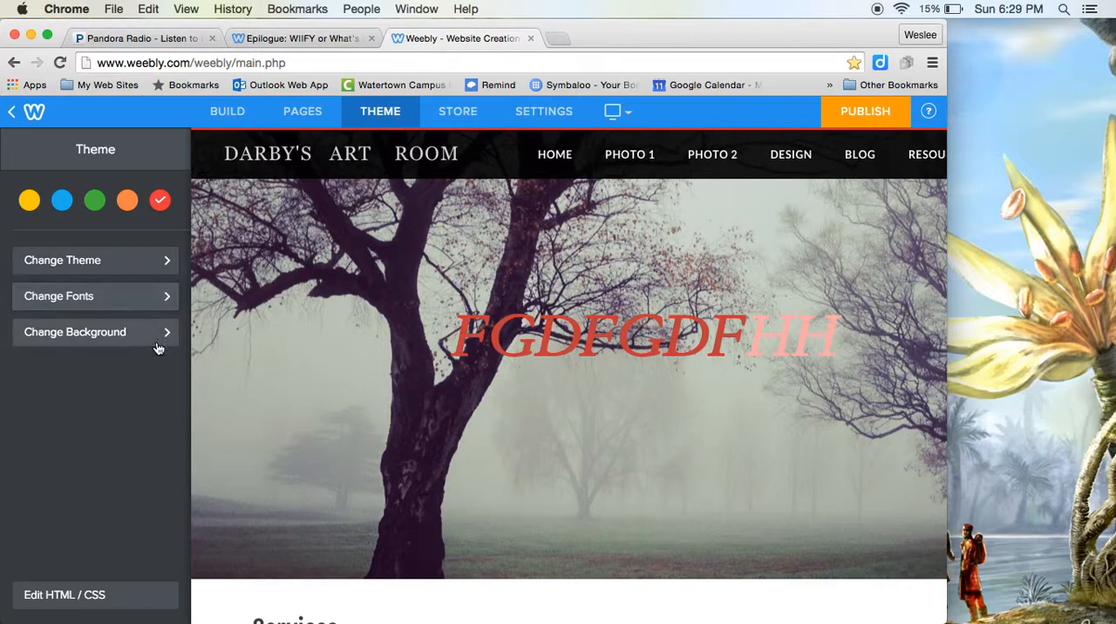
Step: Examine the site's General settings, including the site address, title, SSL, navigation, Facebook sharing and archive sections
click(543, 111)
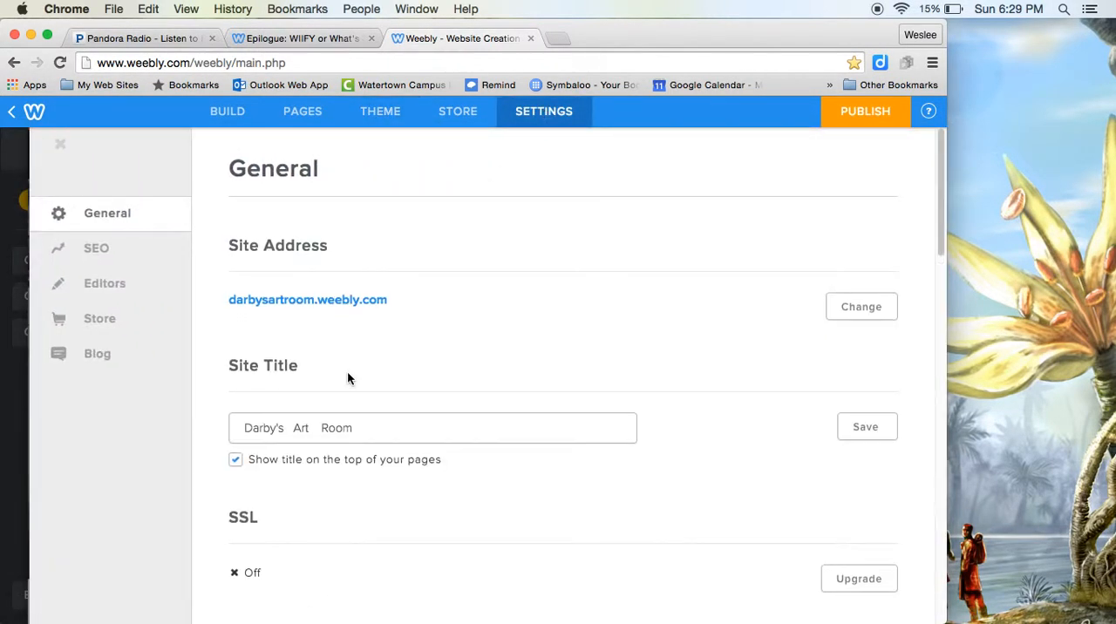
scroll(347, 379, down, 3)
scroll(326, 445, down, 5)
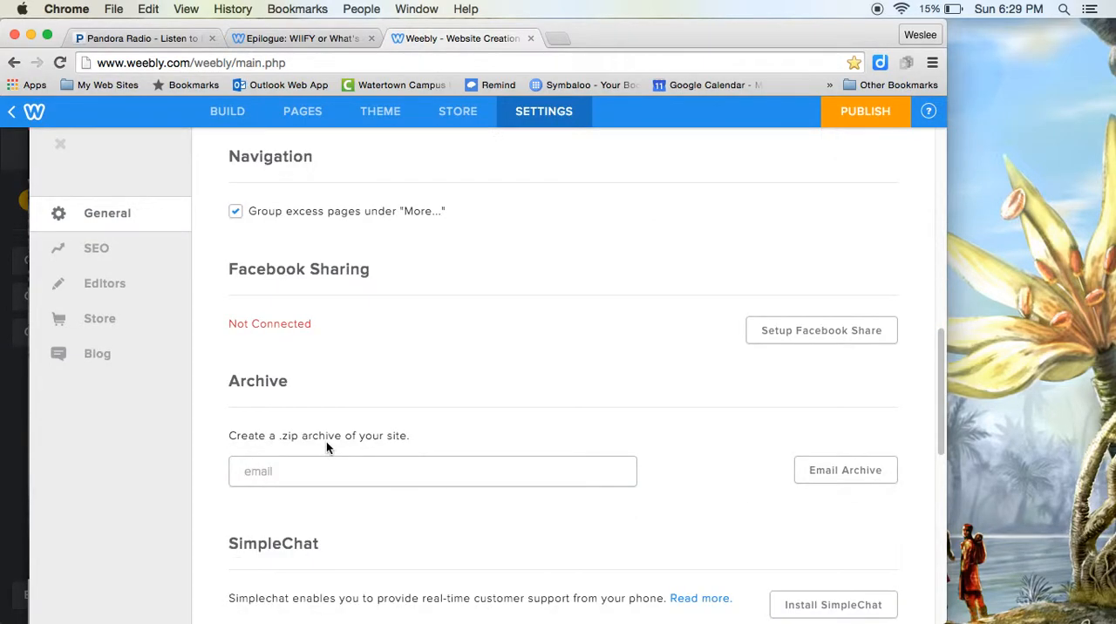
scroll(327, 445, down, 5)
scroll(328, 448, up, 15)
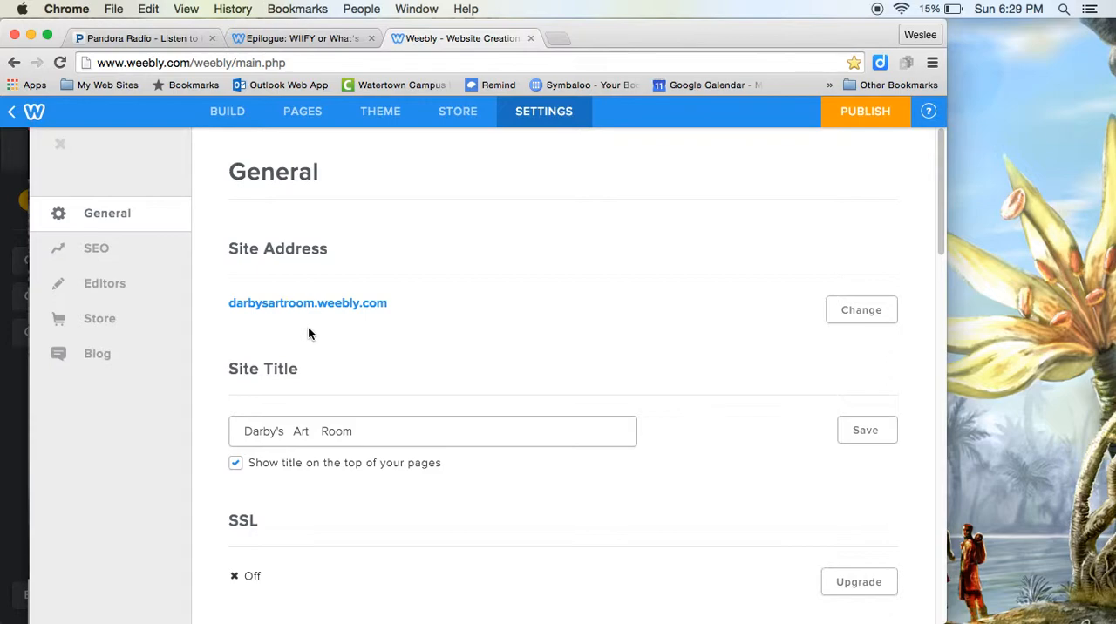
scroll(433, 263, down, 3)
scroll(434, 263, up, 3)
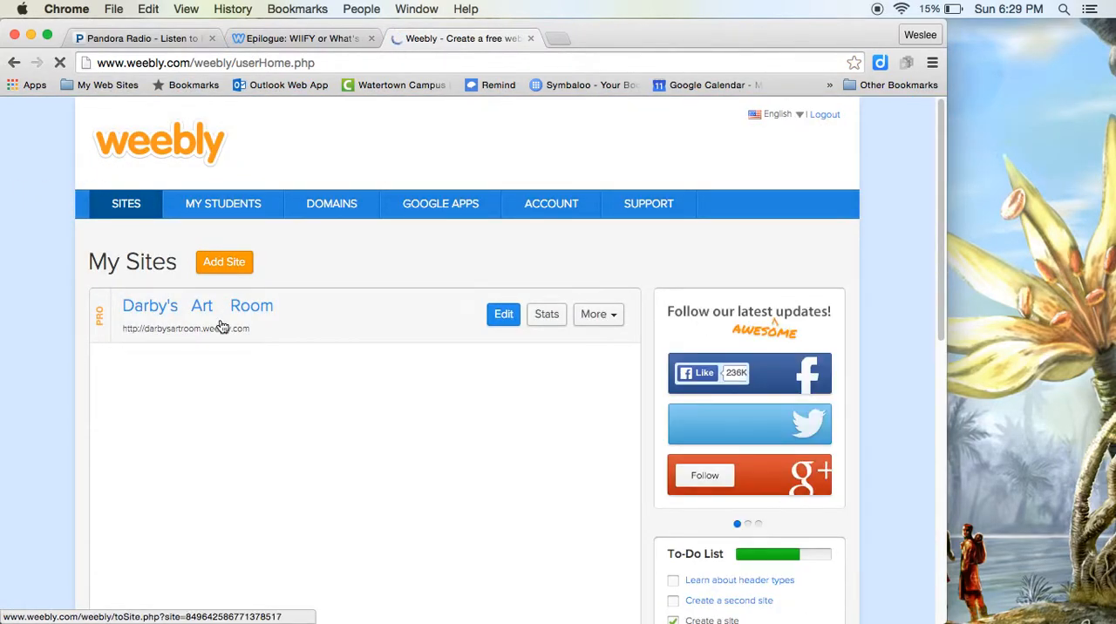
Step: Leave the editor to view the published site's Class Activities page, and close the published site
click(221, 328)
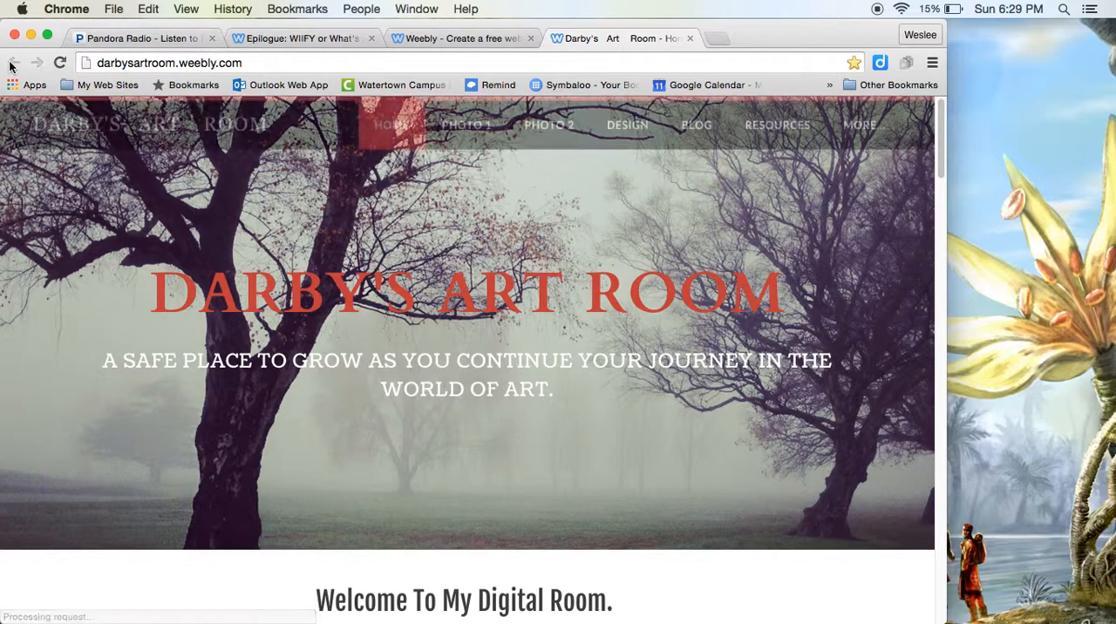
mouse_move(876, 128)
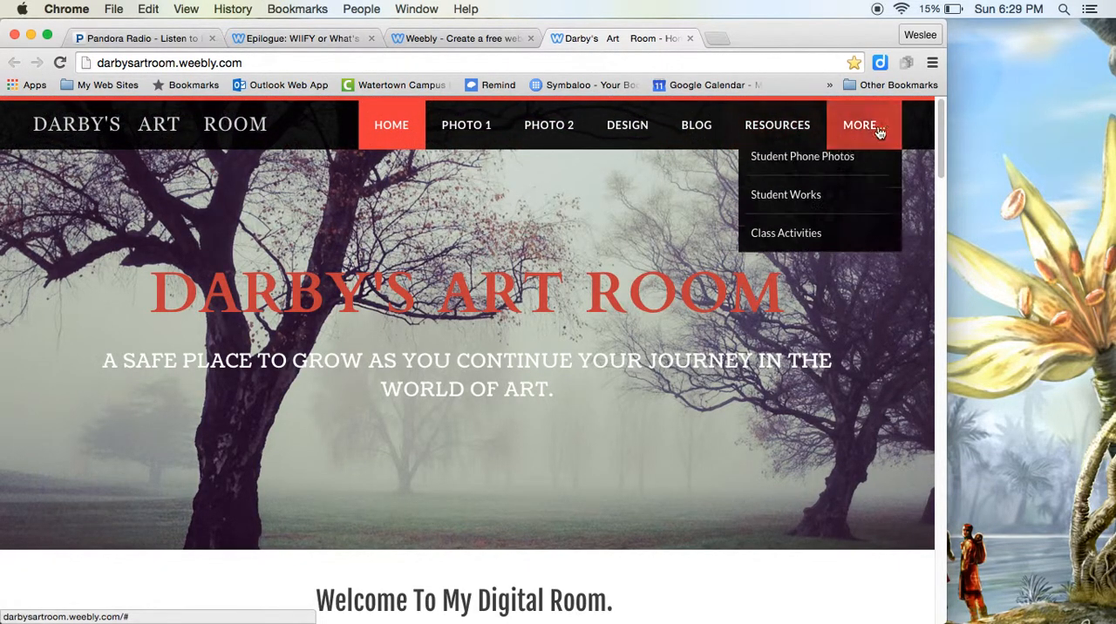
click(799, 244)
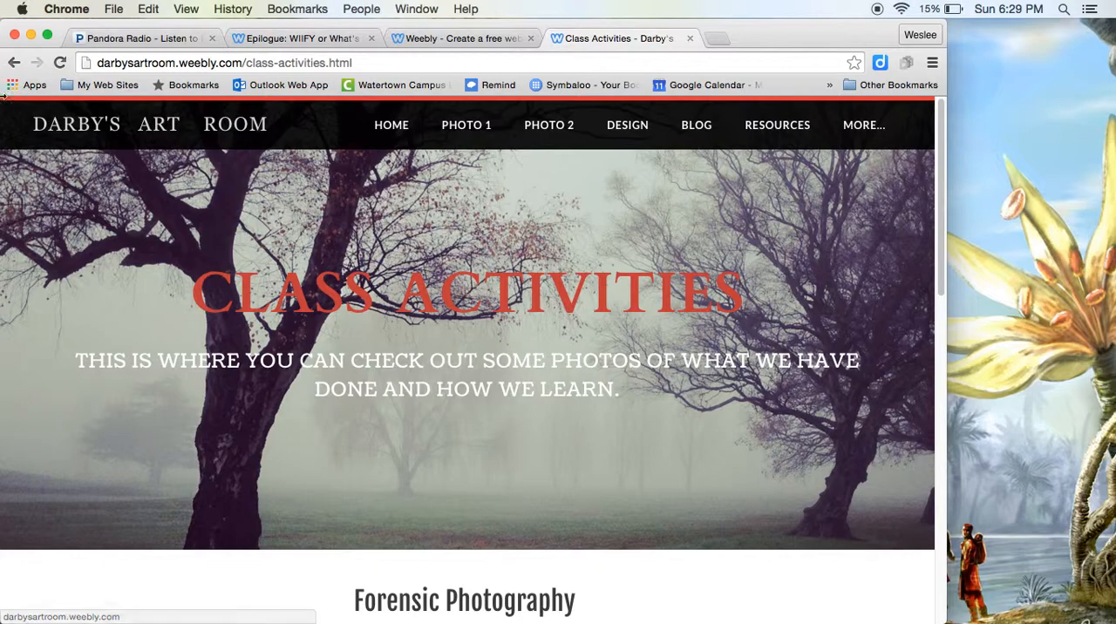
click(690, 39)
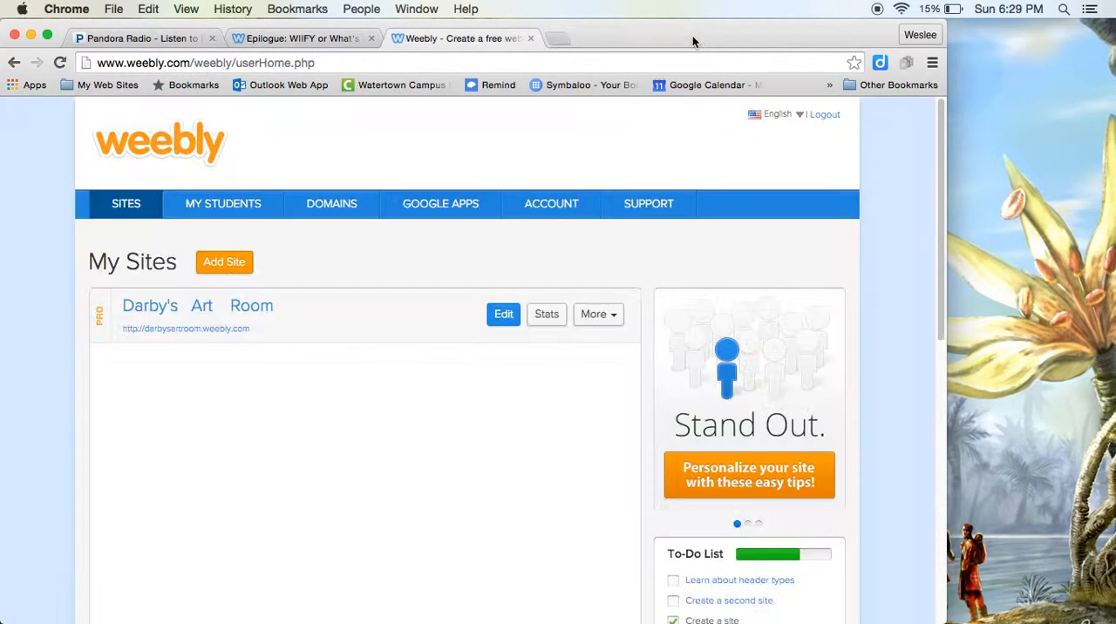
Step: Reopen the art room site for editing and check the additional pages grouped under More in its navigation
click(509, 315)
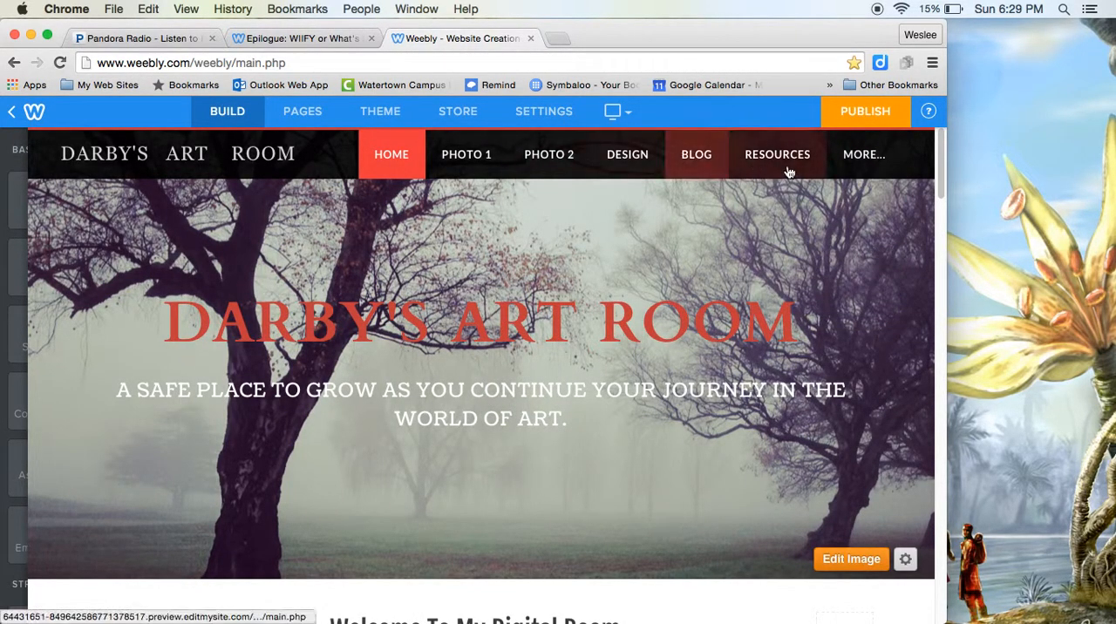
mouse_move(844, 163)
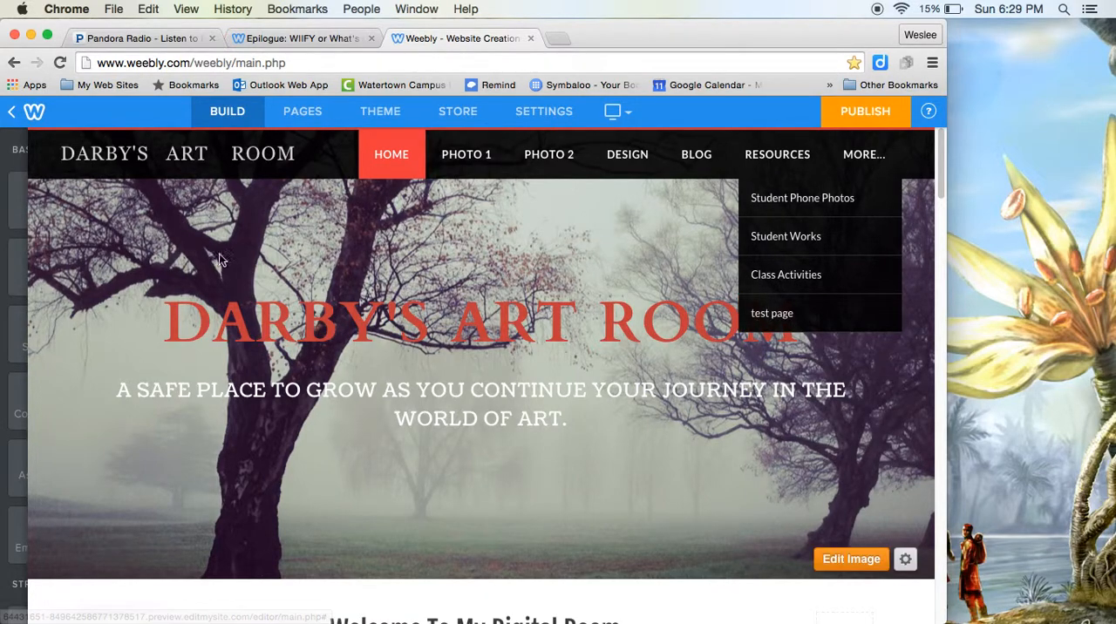
mouse_move(29, 259)
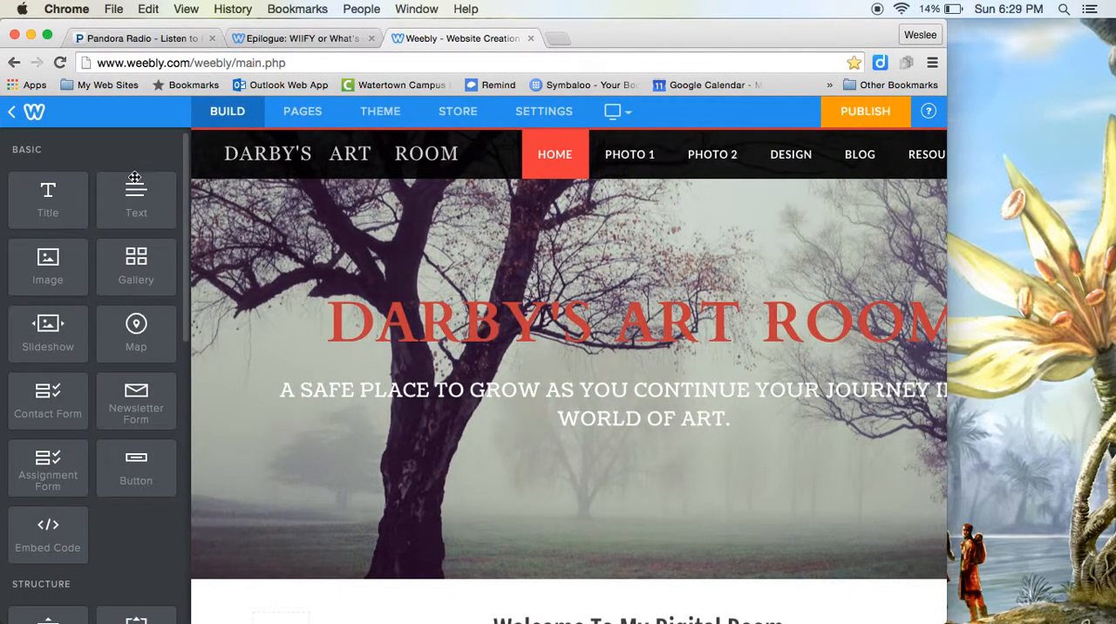
Step: Delete the page named test page from the site and confirm its removal
click(299, 111)
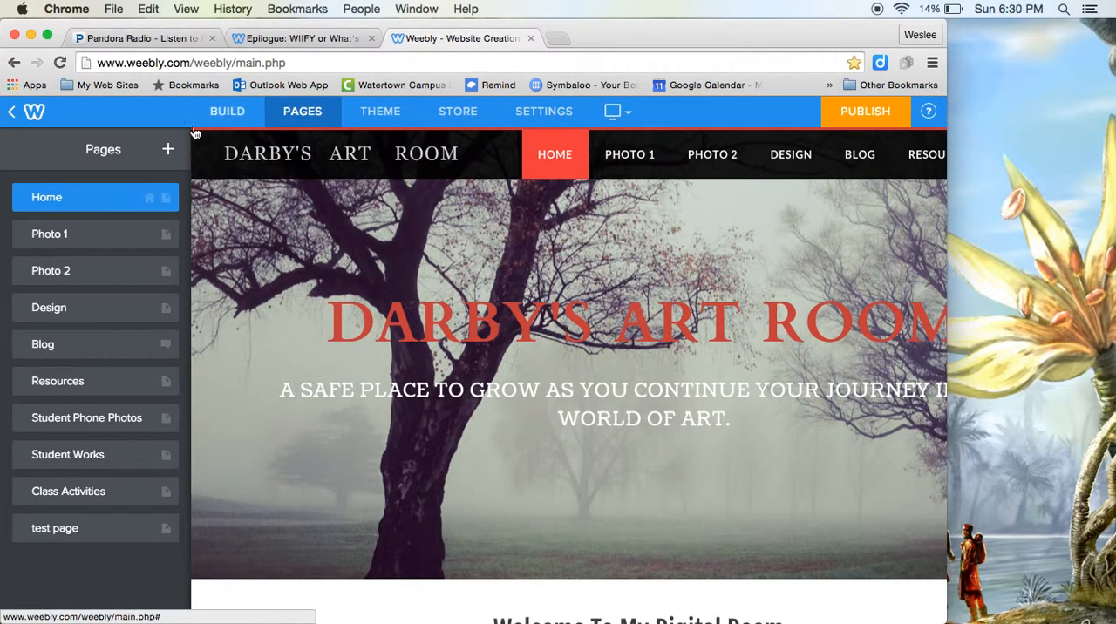
click(54, 529)
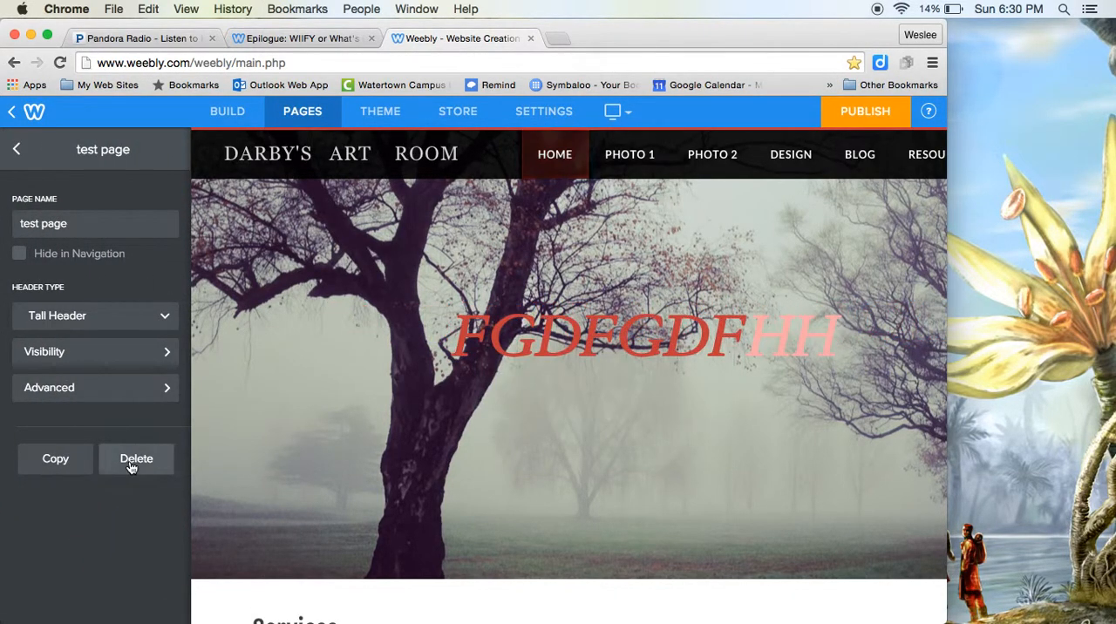
click(132, 460)
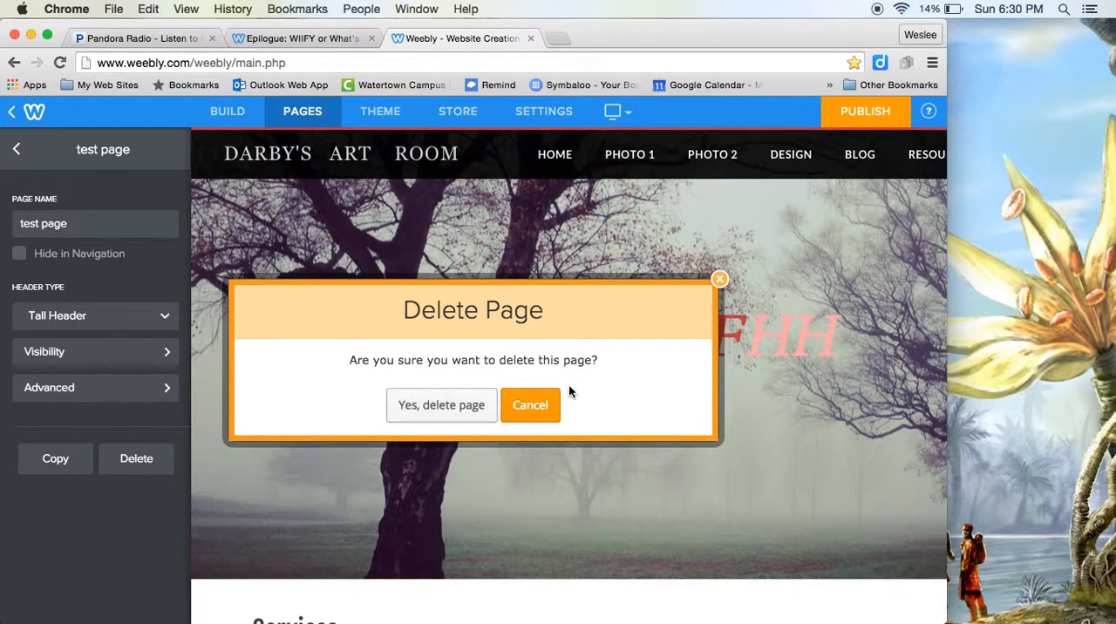
click(451, 408)
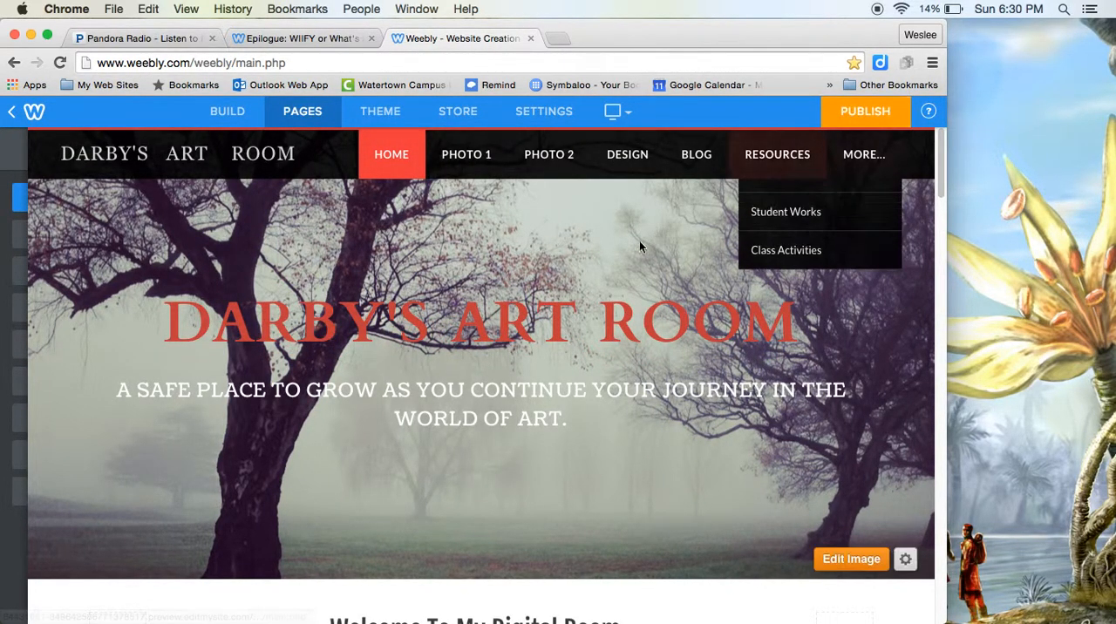
Step: Examine the home page's header, welcome text, link buttons and images, and return to the site's page list
scroll(697, 409, down, 3)
scroll(699, 411, up, 3)
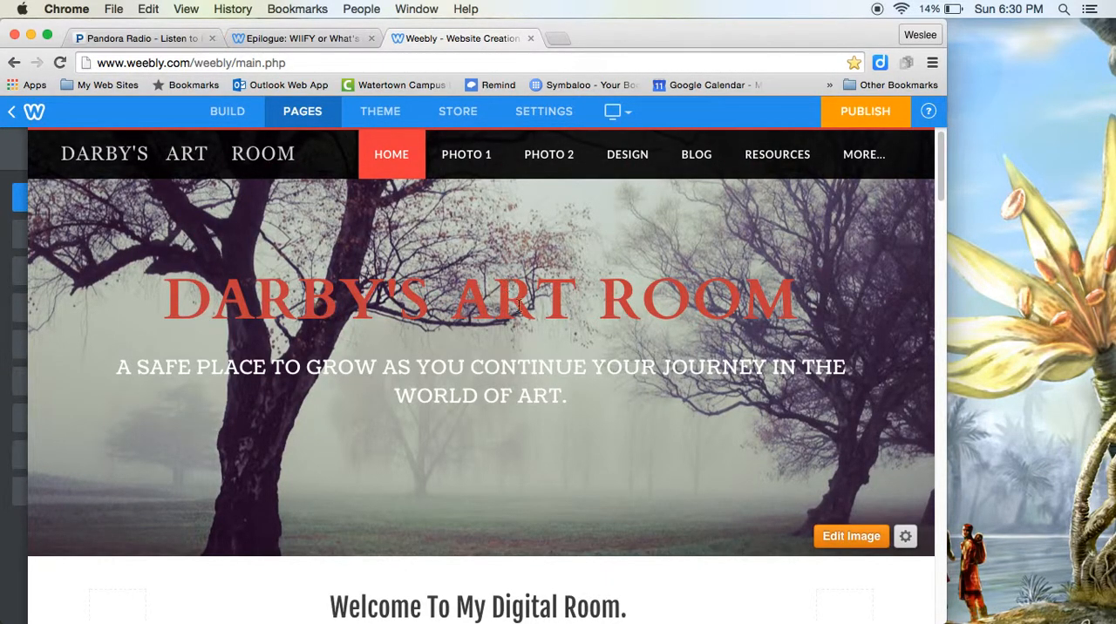
scroll(495, 343, down, 5)
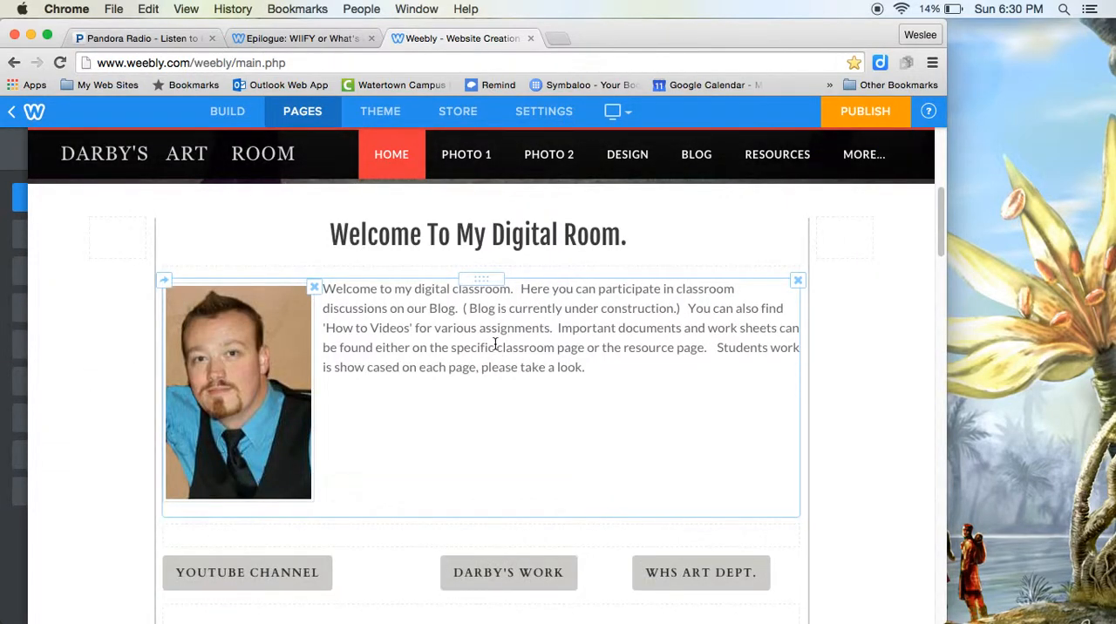
scroll(499, 374, down, 3)
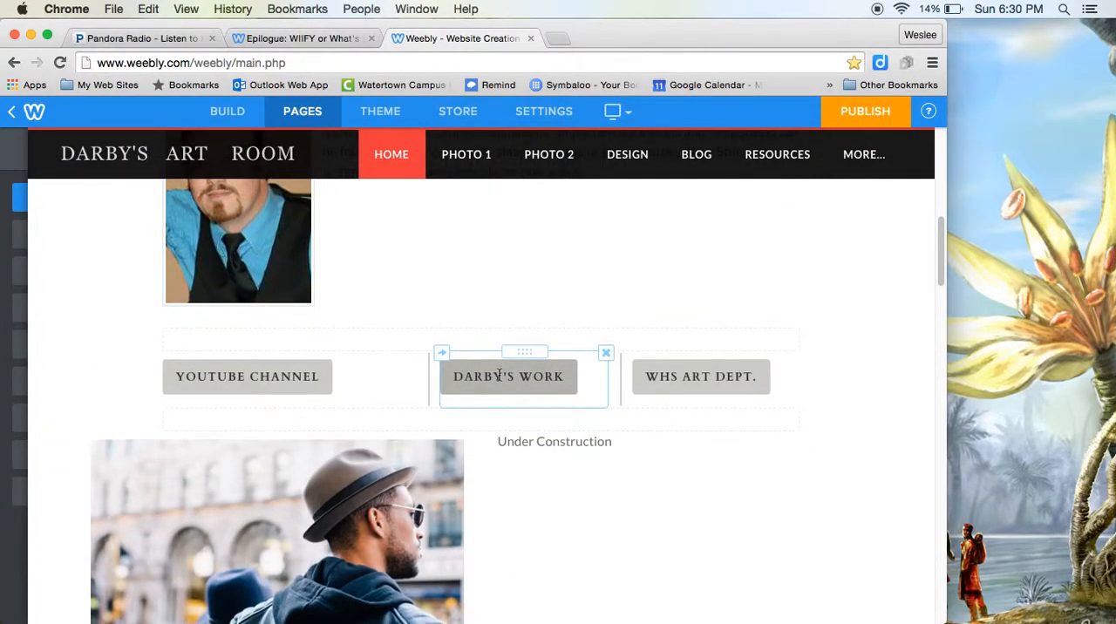
scroll(499, 375, up, 4)
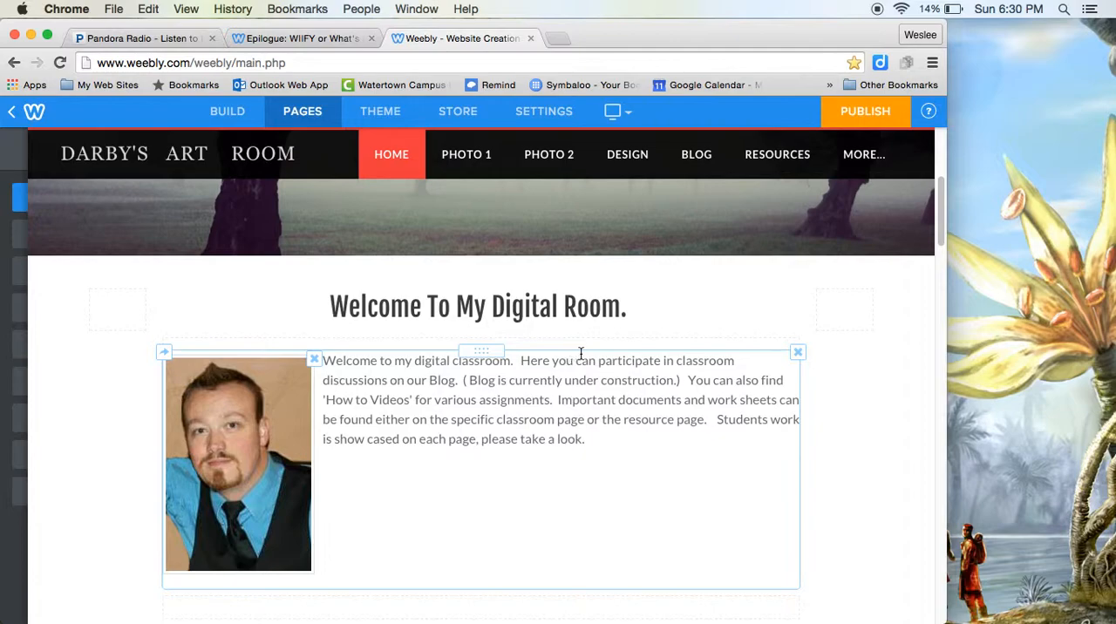
scroll(476, 204, up, 4)
mouse_move(4, 247)
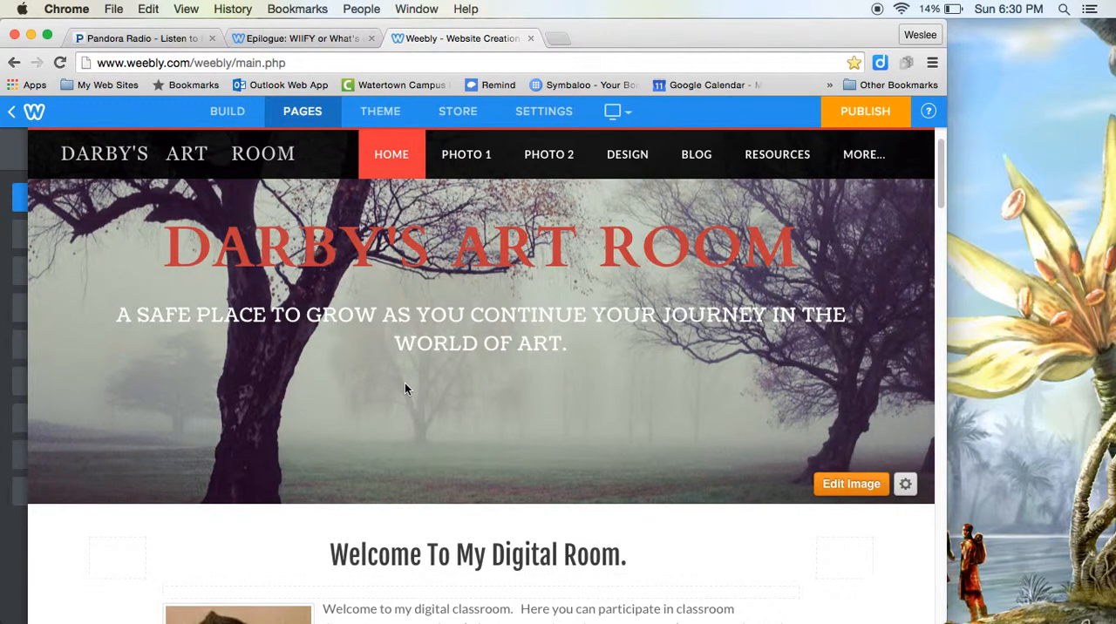
mouse_move(3, 398)
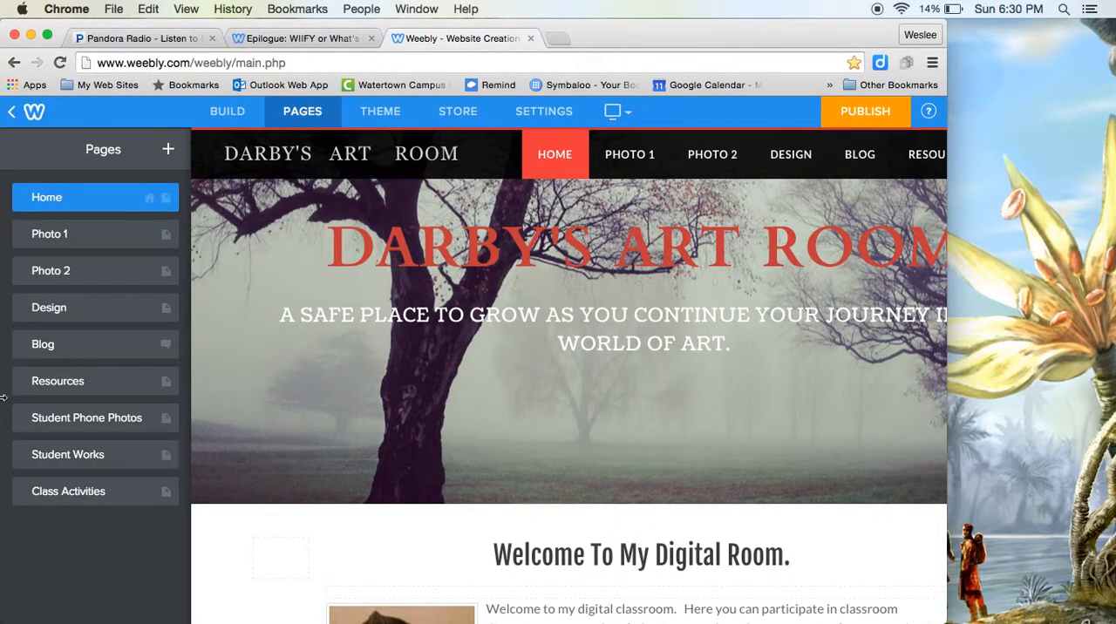